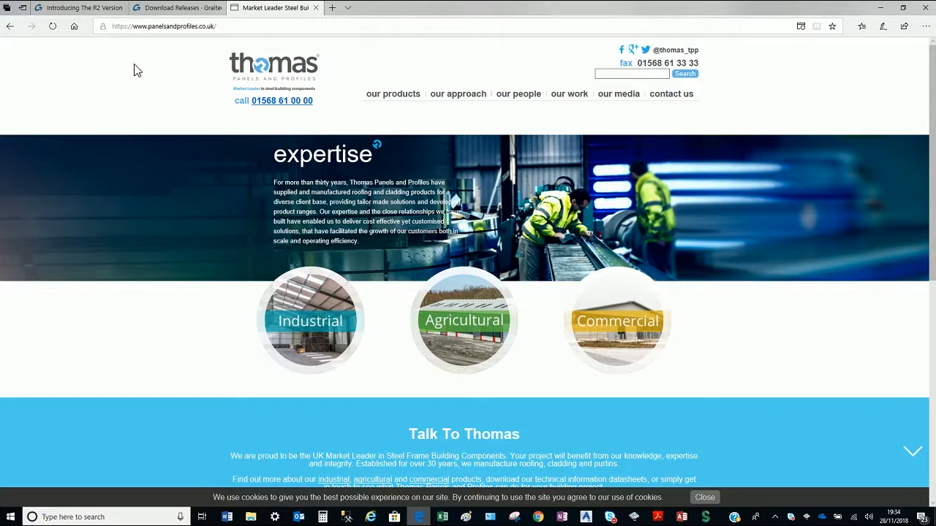
- Read the GRAITEC blog post on the PowerPack 2019 R2 release and view the Download Releases page
left_click(83, 10)
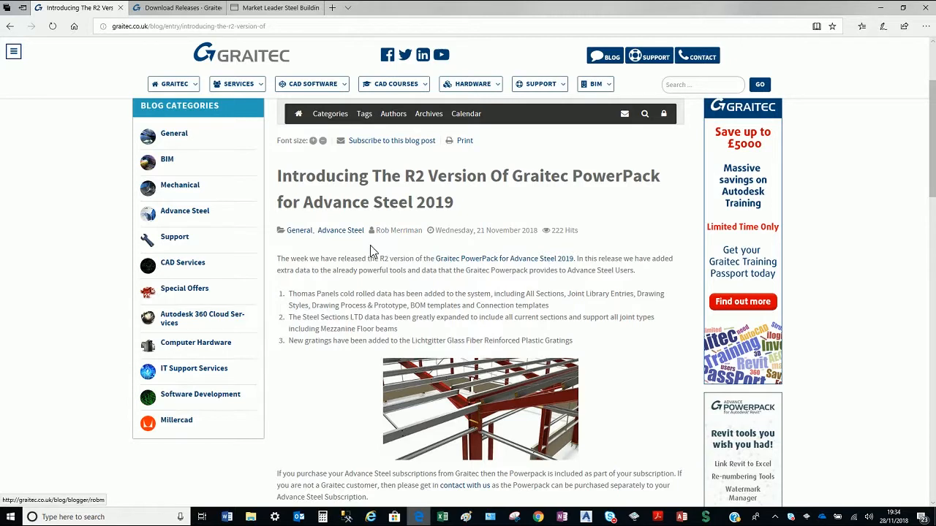
scroll(326, 300, "down", 3)
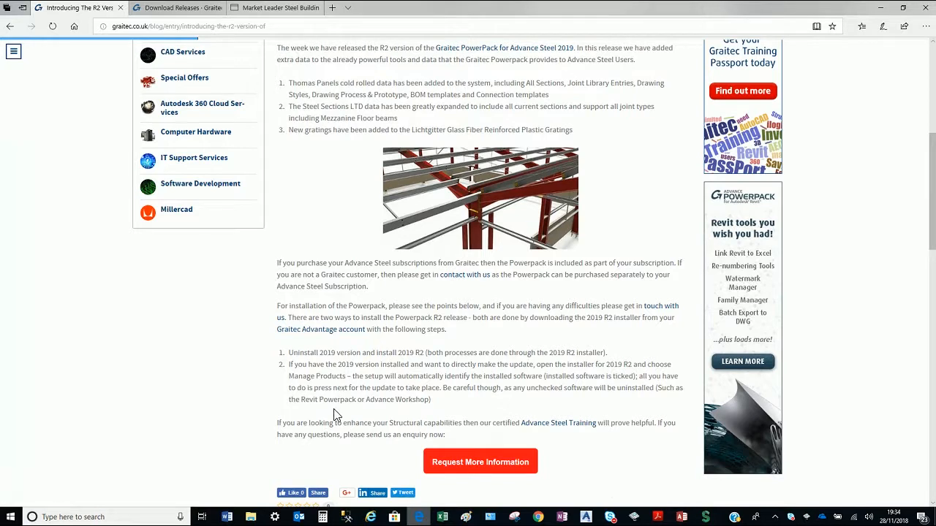
scroll(338, 388, "up", 1)
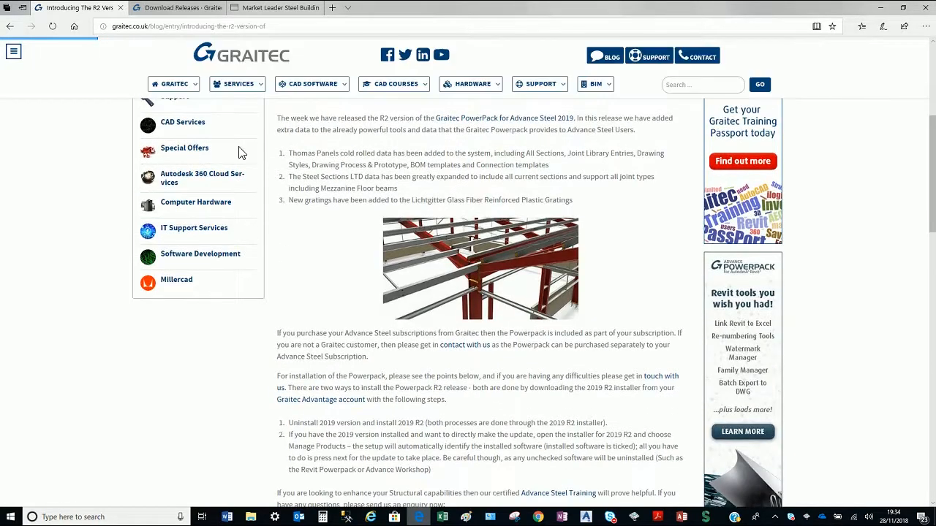
left_click(165, 9)
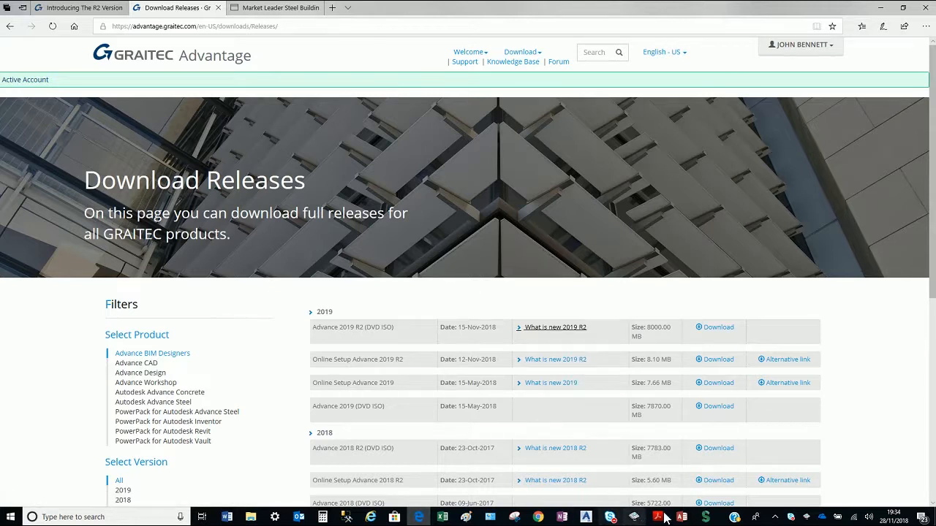
- Switch to Advance Steel and examine the cold rolled purlins, side rails and floor beams in CR Model 1- Stage 4.dwg
mouse_move(587, 520)
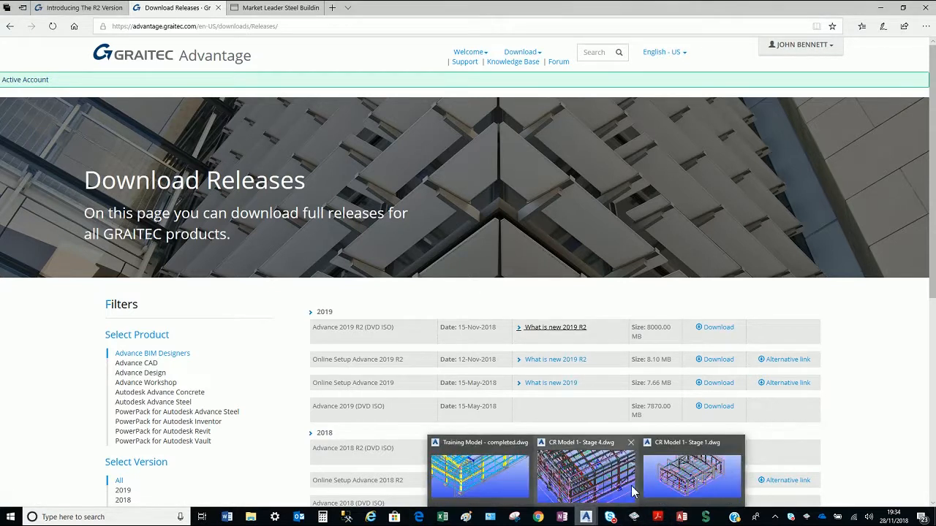
left_click(591, 468)
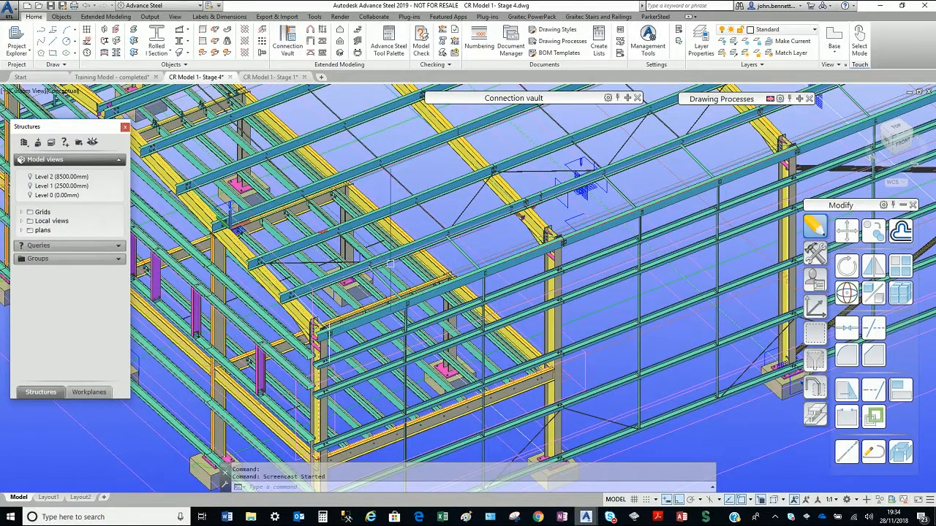
scroll(362, 272, "up", 1)
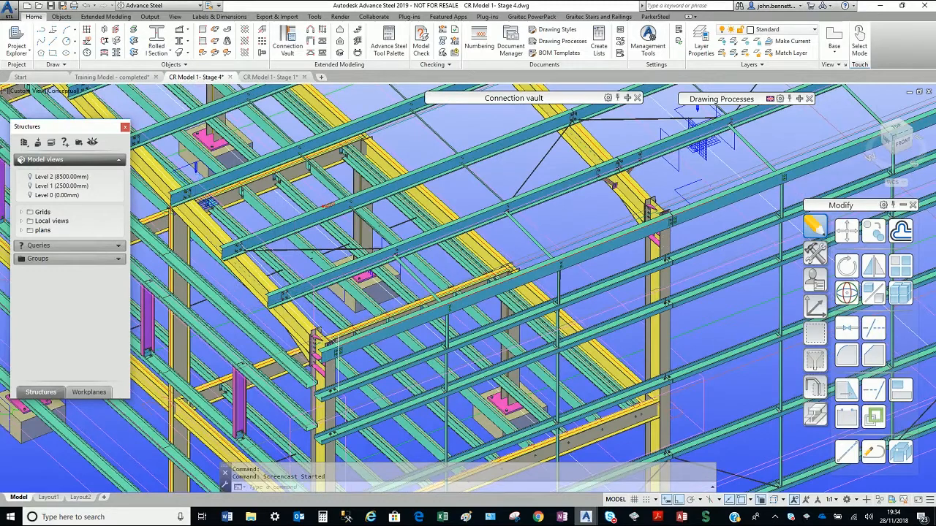
scroll(262, 293, "up", 1)
scroll(248, 295, "up", 1)
scroll(307, 253, "up", 2)
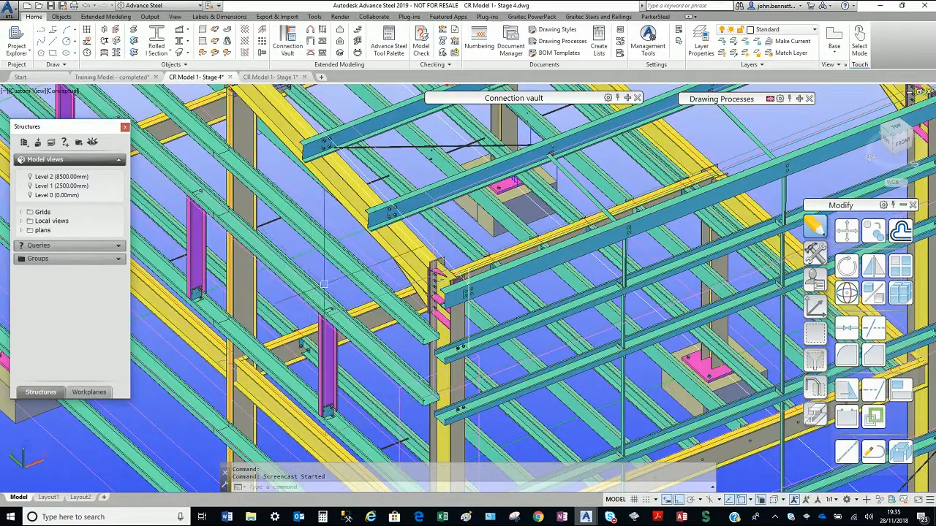
scroll(332, 263, "up", 1)
mouse_move(329, 272)
middle_mouse_down("shift")
mouse_move(337, 284)
mouse_move(344, 264)
middle_mouse_up("shift")
middle_click_drag(298, 314, 297, 274, "shift")
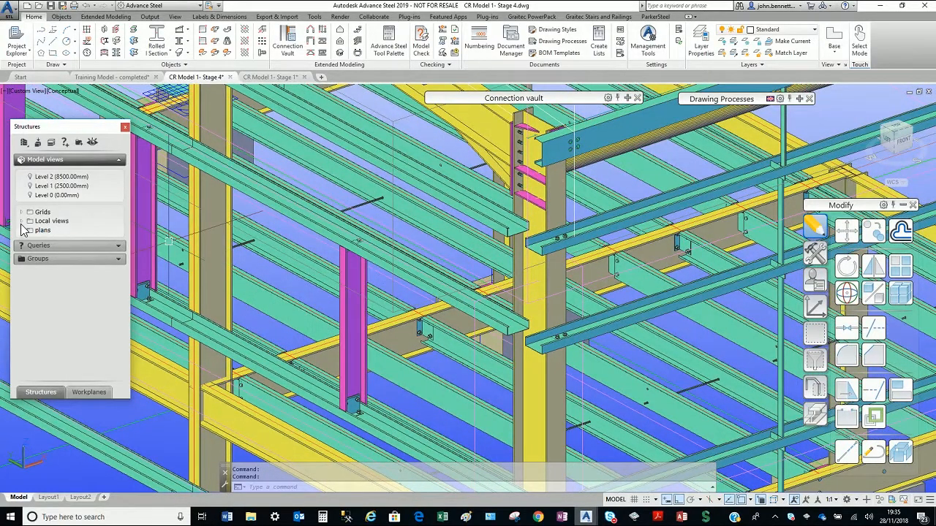
middle_click_drag(320, 257, 321, 307, "shift")
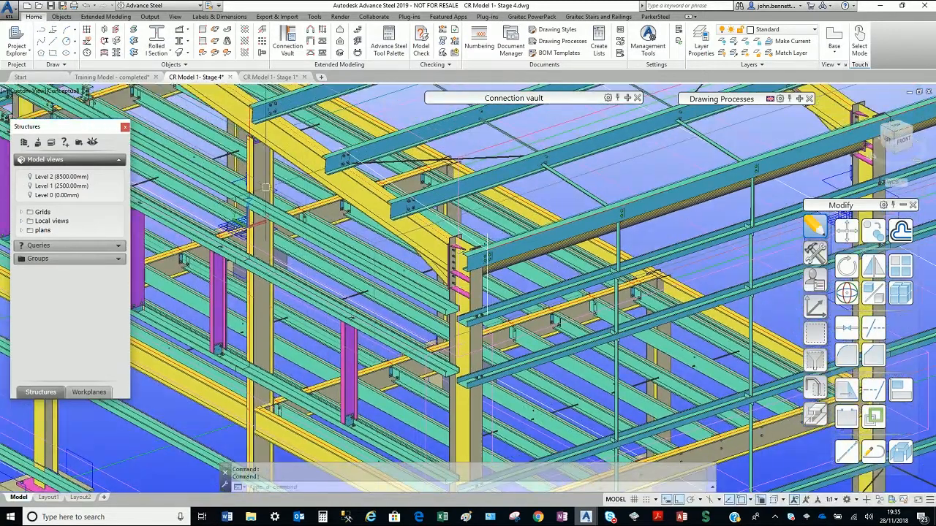
- In the CR Model 1- Stage 1 drawing, start Purlins and pick the near-slope rafters of the first four frames as supporting beams
left_click(252, 78)
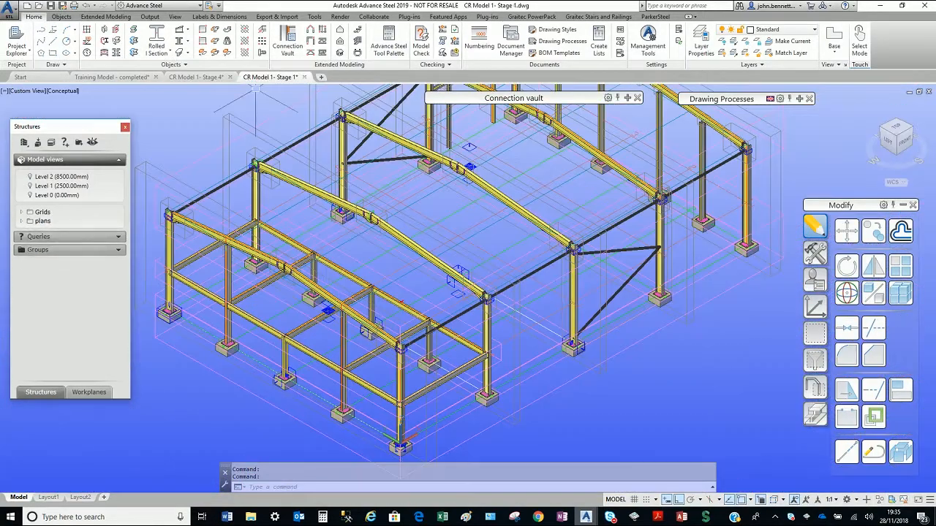
left_click(323, 33)
scroll(333, 282, "up", 4)
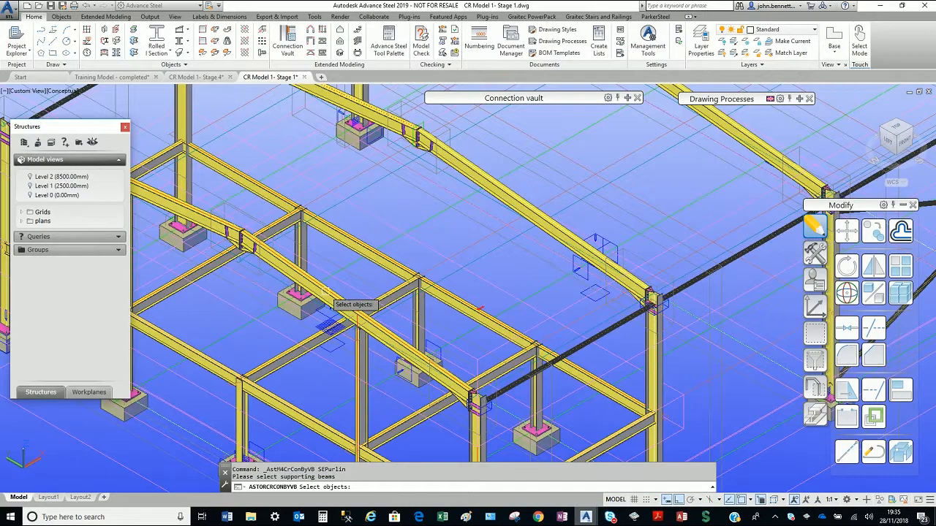
scroll(326, 285, "up", 3)
left_click(328, 285)
scroll(491, 183, "down", 2)
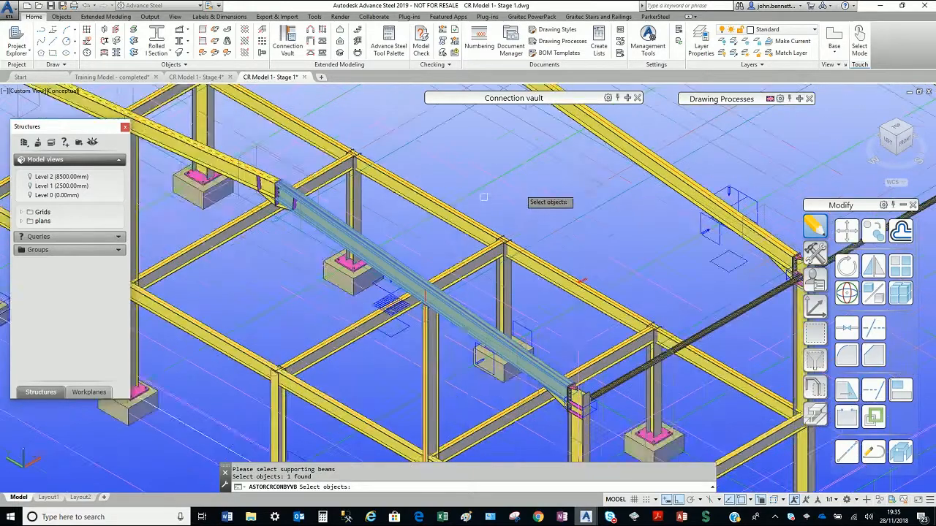
middle_click_drag(590, 162, 434, 220)
left_click(476, 196)
middle_click_drag(526, 170, 289, 267)
left_click(467, 161)
middle_click_drag(514, 136, 411, 212)
left_click(648, 159)
scroll(468, 176, "down", 5)
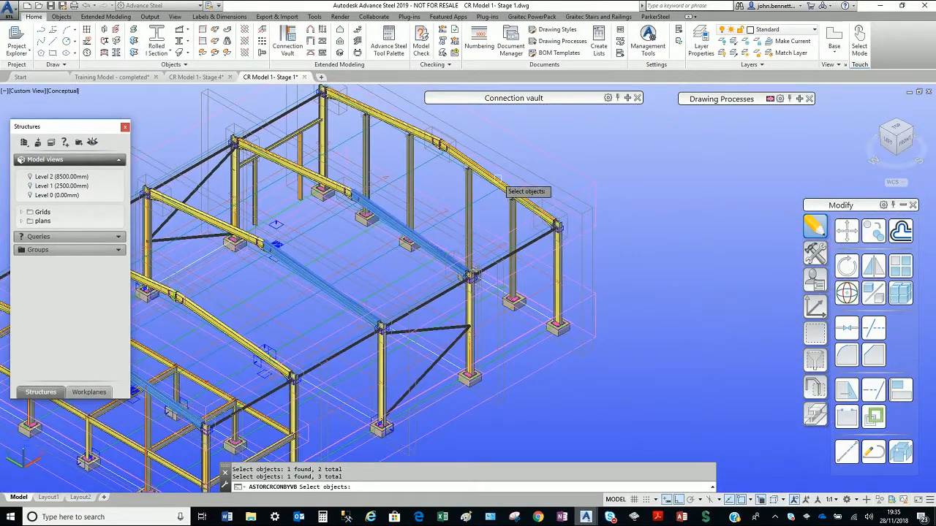
left_click(506, 195)
scroll(314, 246, "up", 5)
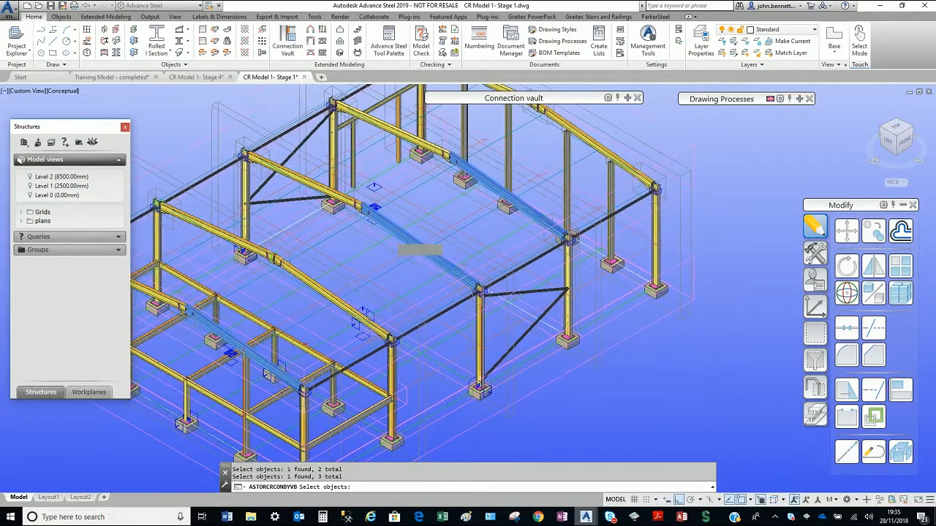
left_click(296, 273)
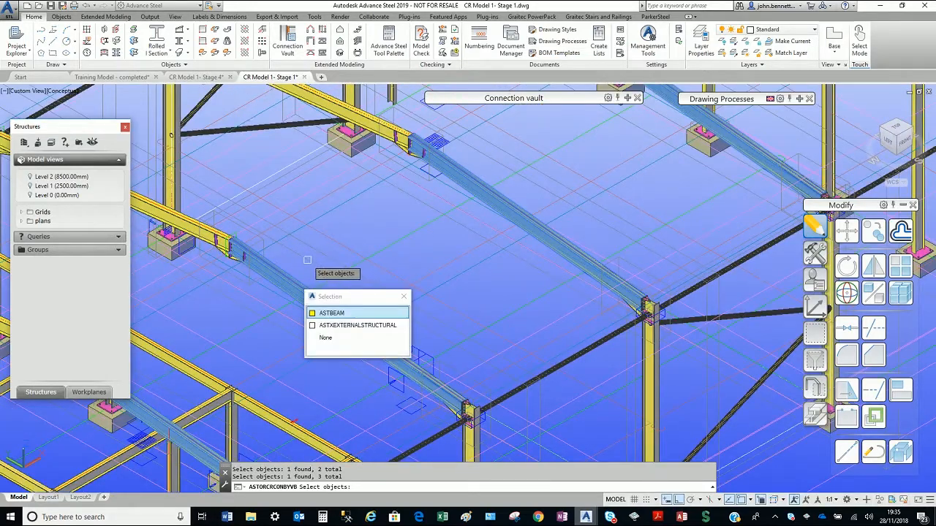
key("Return")
key("Return")
- Create the roof purlins without a reference point, using the front corner column as the additional reference beam
left_click(324, 293)
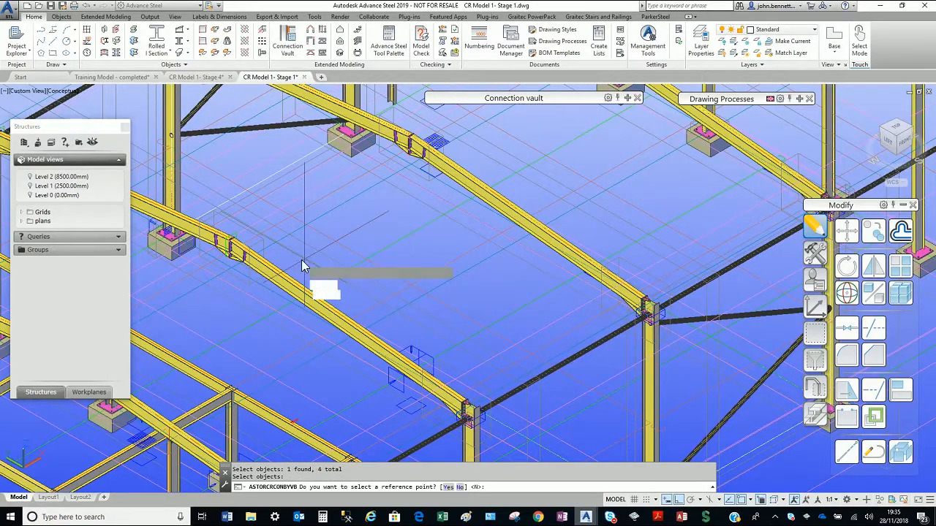
left_click(324, 292)
scroll(278, 293, "down", 5)
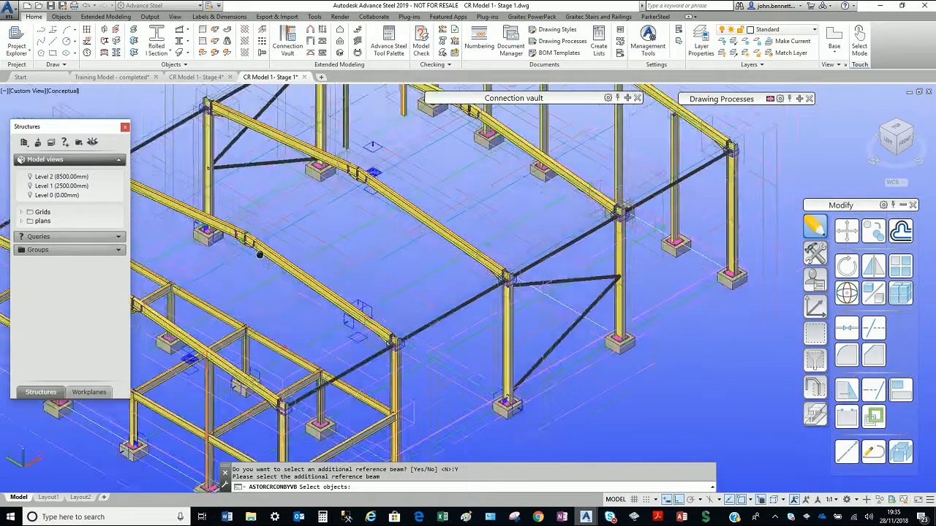
left_click(301, 329)
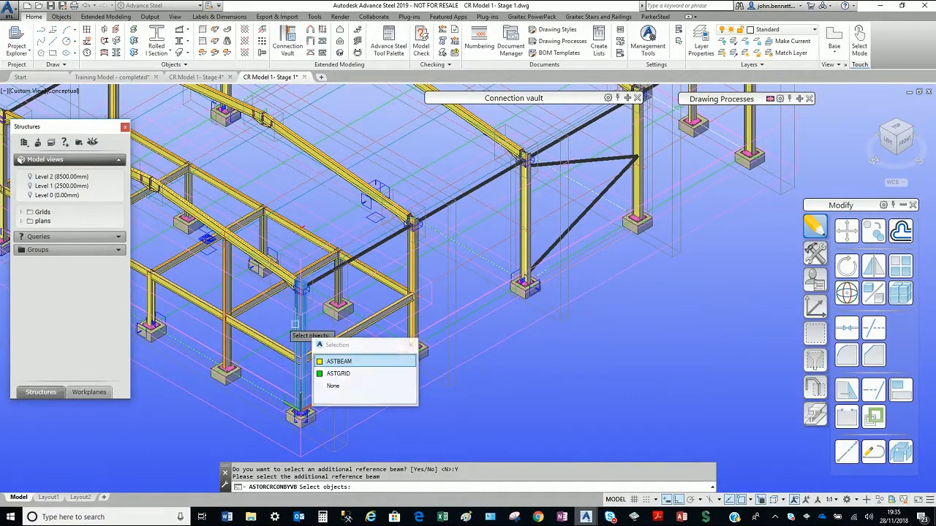
left_click(343, 361)
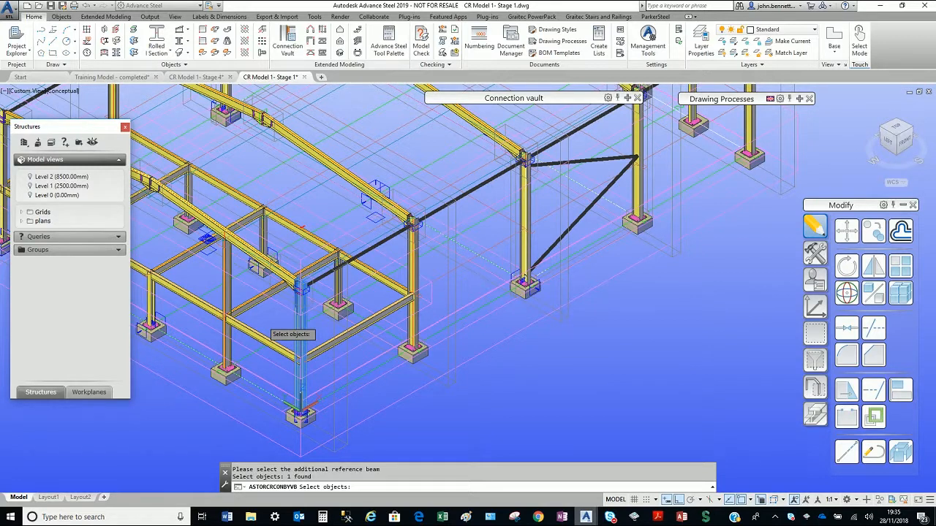
key("Return")
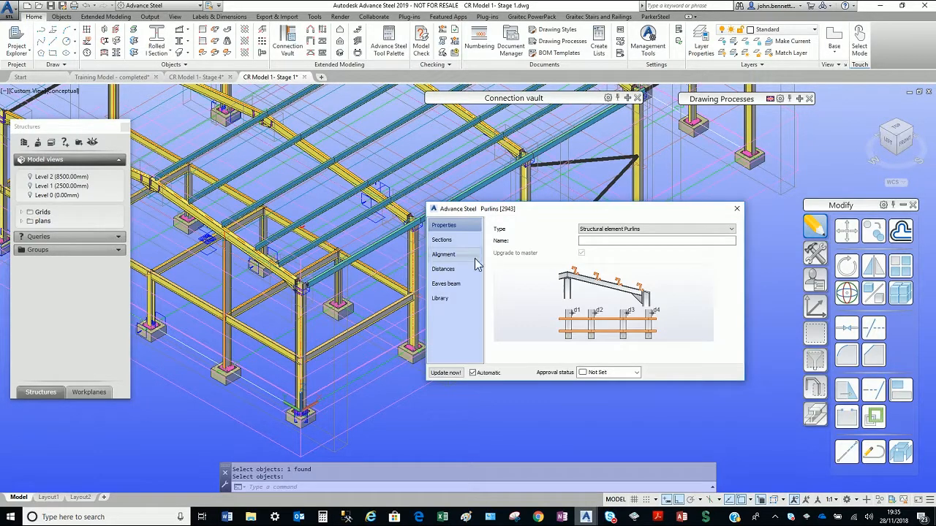
- Review the purlin library entries and the available Thomas Panels Z Section sizes, and close the purlin properties
left_click(441, 301)
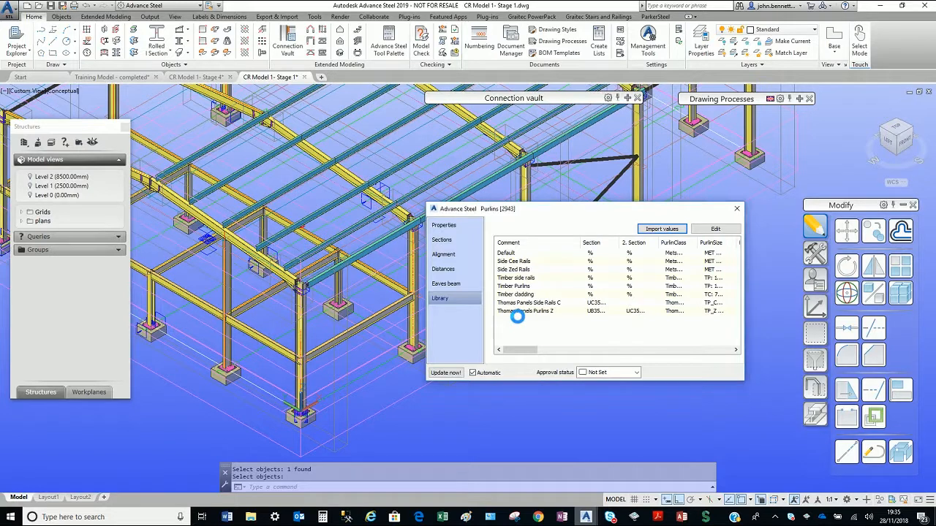
left_click(448, 242)
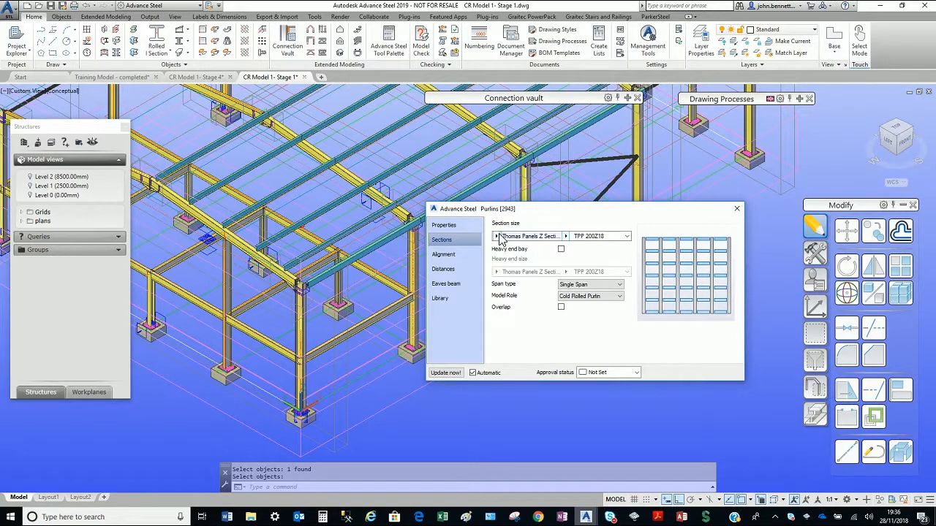
left_click(502, 238)
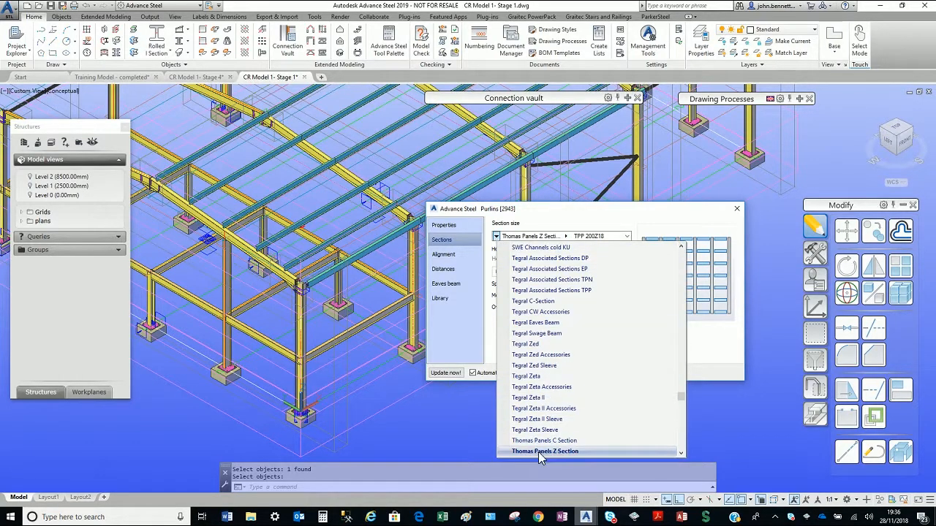
left_click(566, 236)
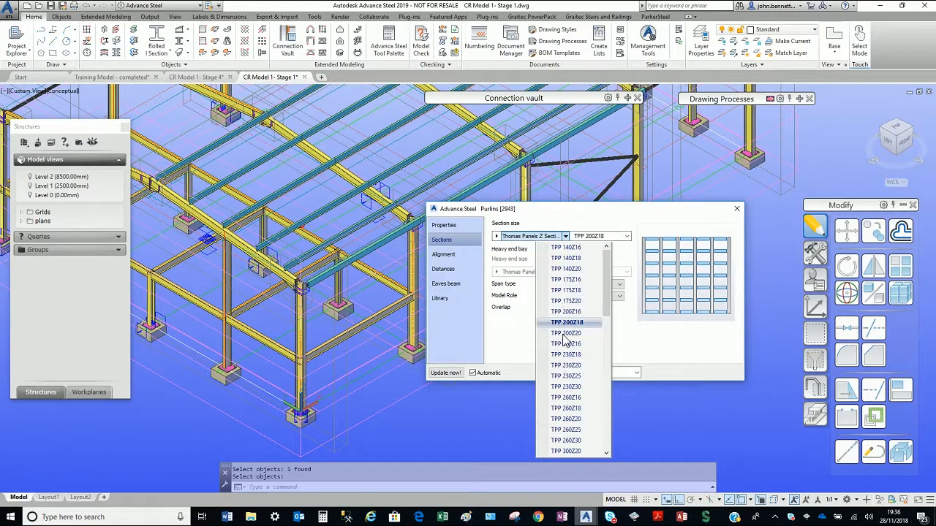
left_click(735, 211)
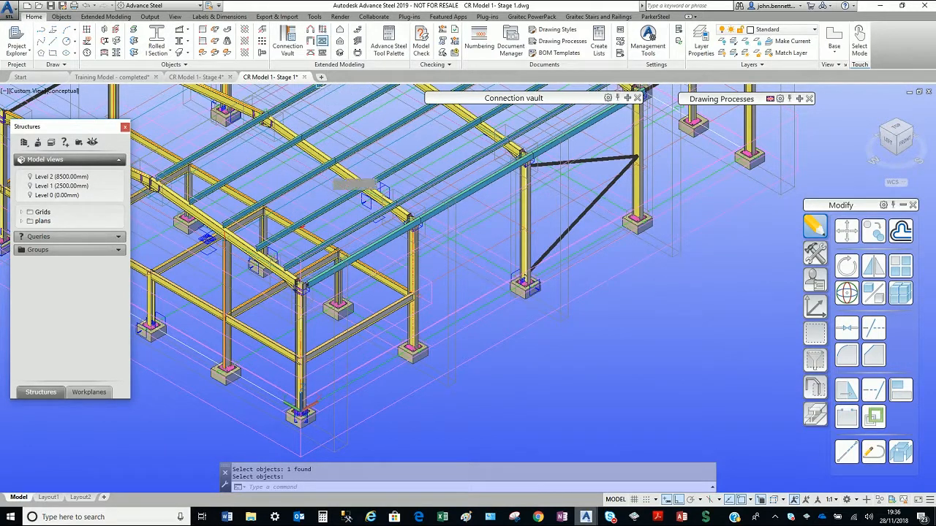
- Repeat the Purlins command and pick the five columns along the building's long side as supporting beams
key("Return")
scroll(299, 339, "up", 3)
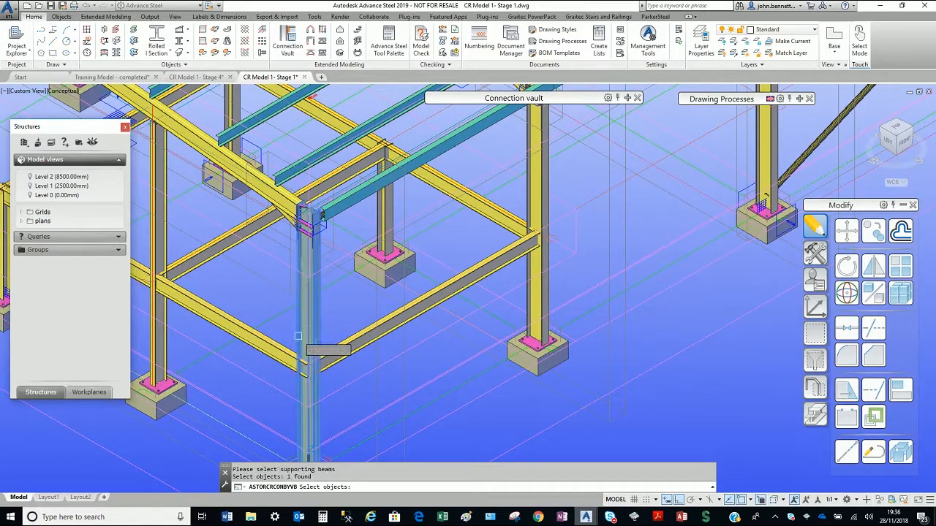
left_click(536, 197)
scroll(566, 191, "down", 2)
scroll(550, 196, "up", 3)
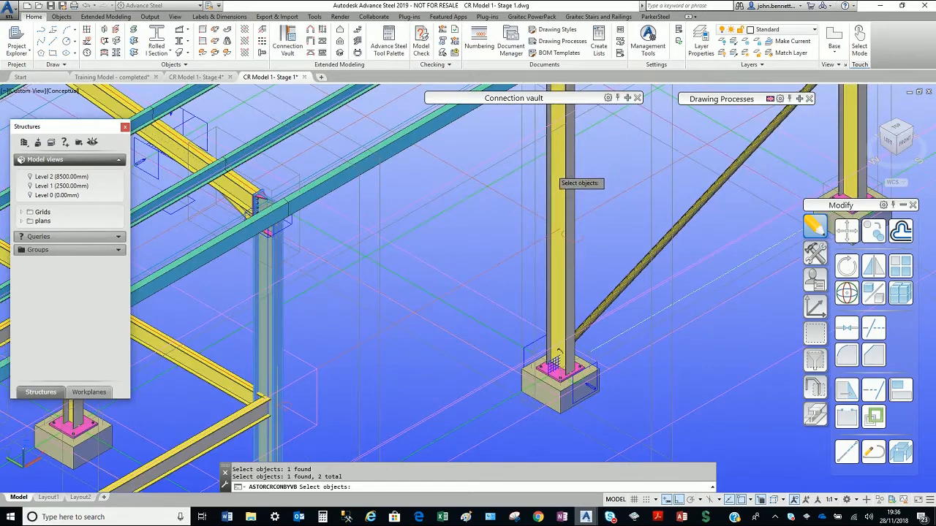
left_click(550, 170)
scroll(577, 174, "down", 2)
scroll(449, 262, "up", 3)
left_click(571, 231)
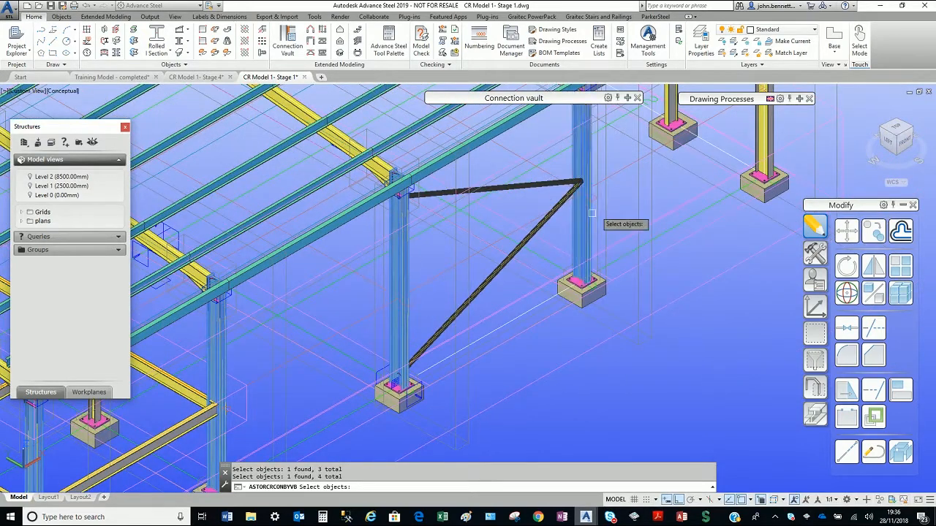
middle_click_drag(572, 231, 428, 309)
left_click(556, 232)
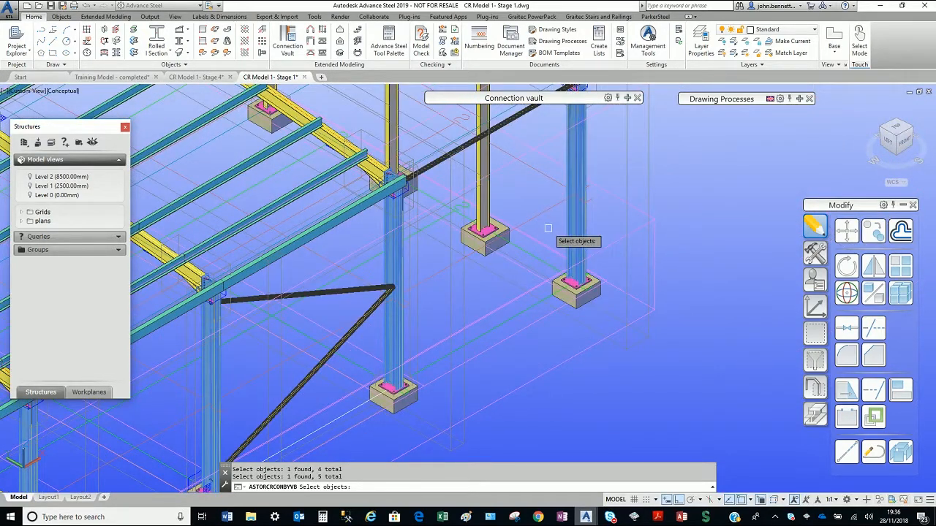
key("Return")
- Set the reference point at the base of the front corner column and create the side rails without an additional reference beam
left_click(570, 254)
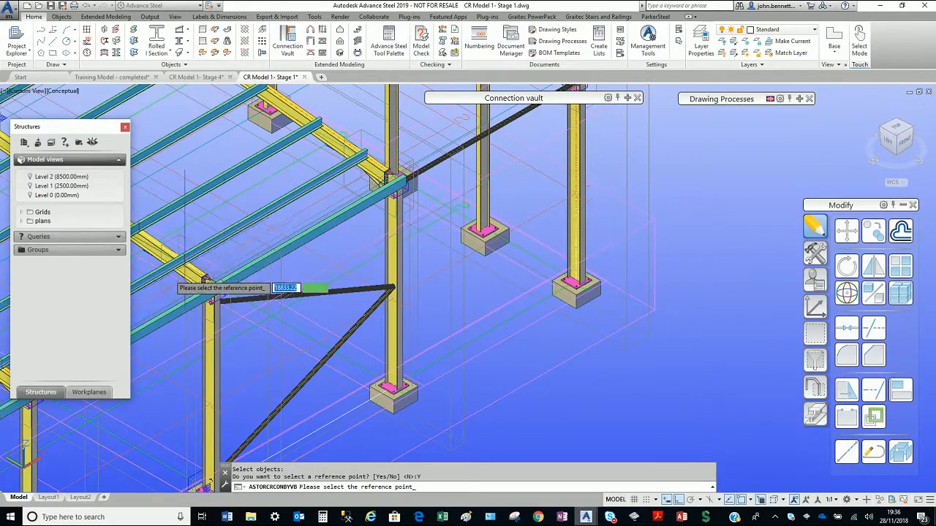
scroll(314, 268, "down", 3)
scroll(337, 268, "up", 3)
scroll(335, 269, "up", 5)
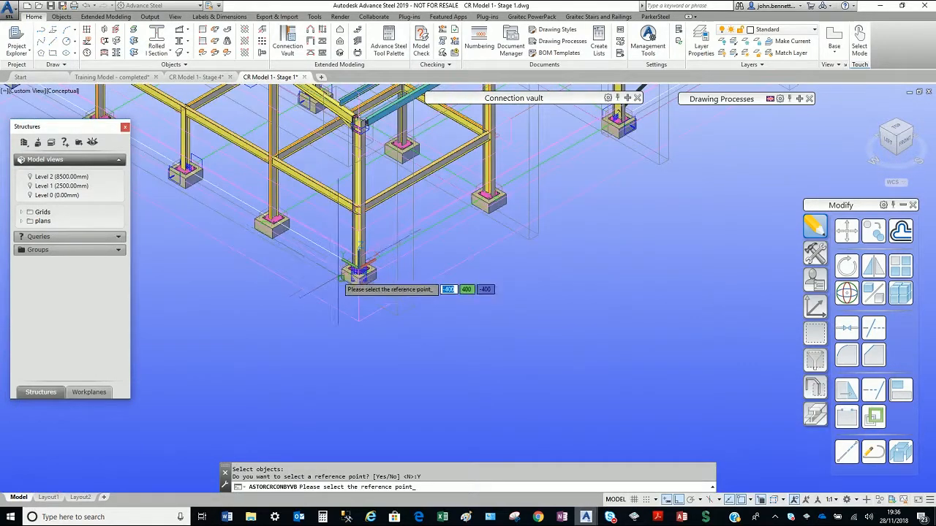
left_click(421, 271)
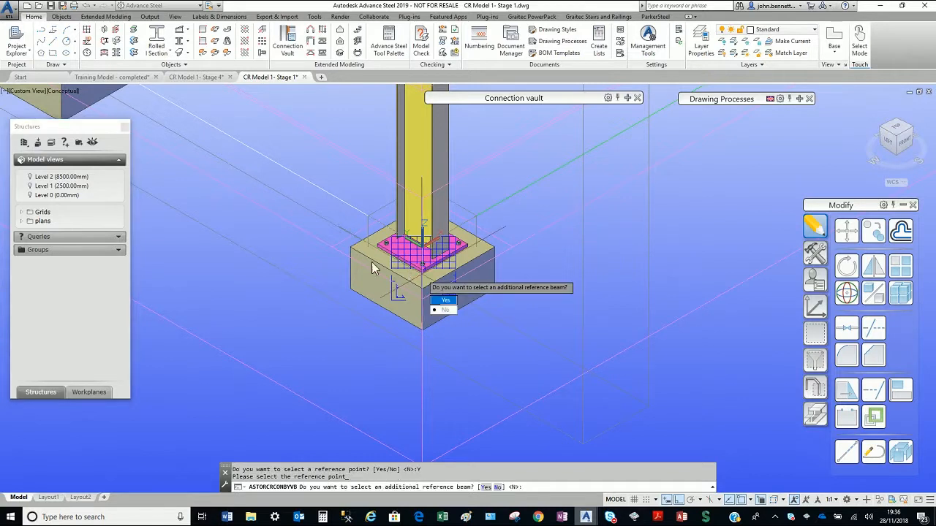
left_click(443, 313)
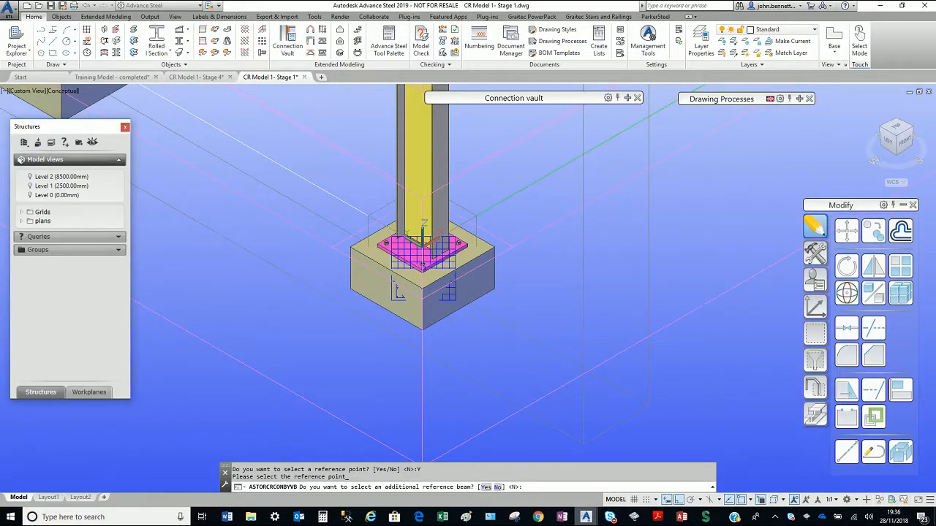
left_click(498, 487)
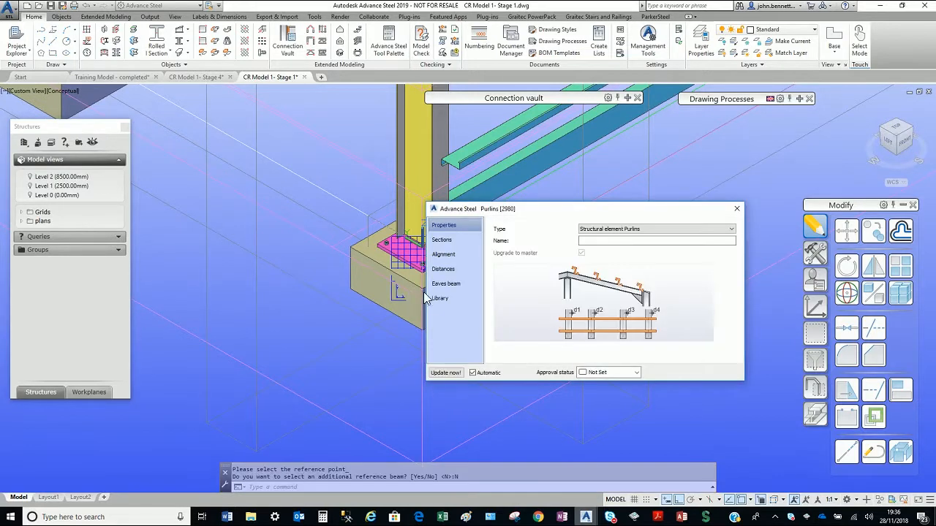
- Apply the Thomas Panels Side Rails C library entry to the new side rails
left_click(439, 299)
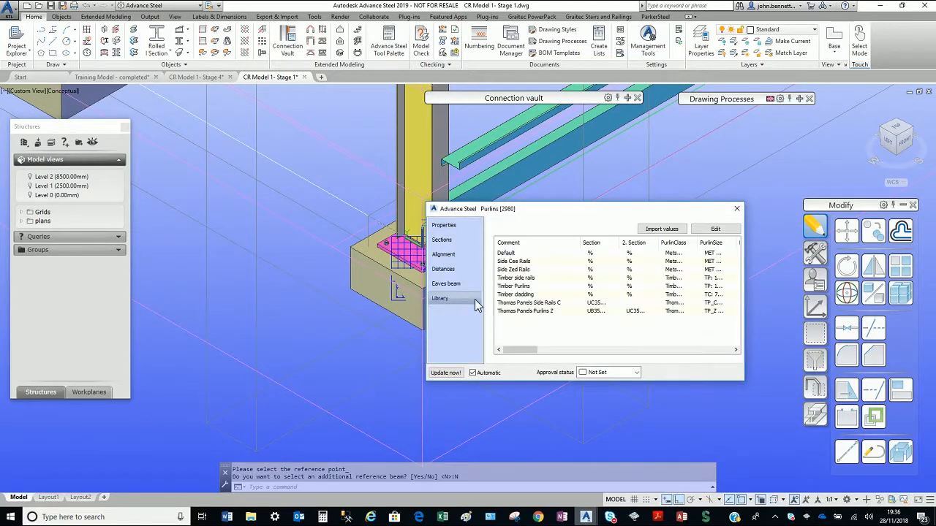
left_click(521, 310)
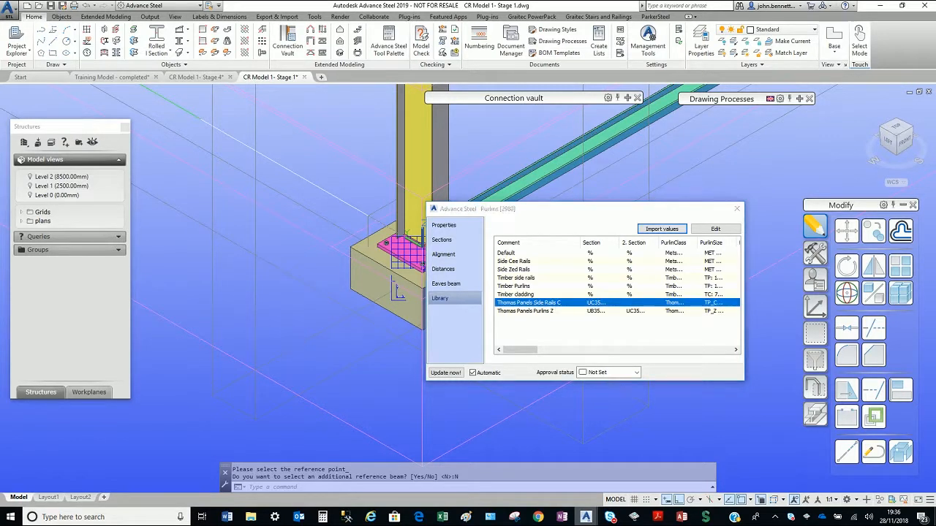
scroll(224, 333, "down", 5)
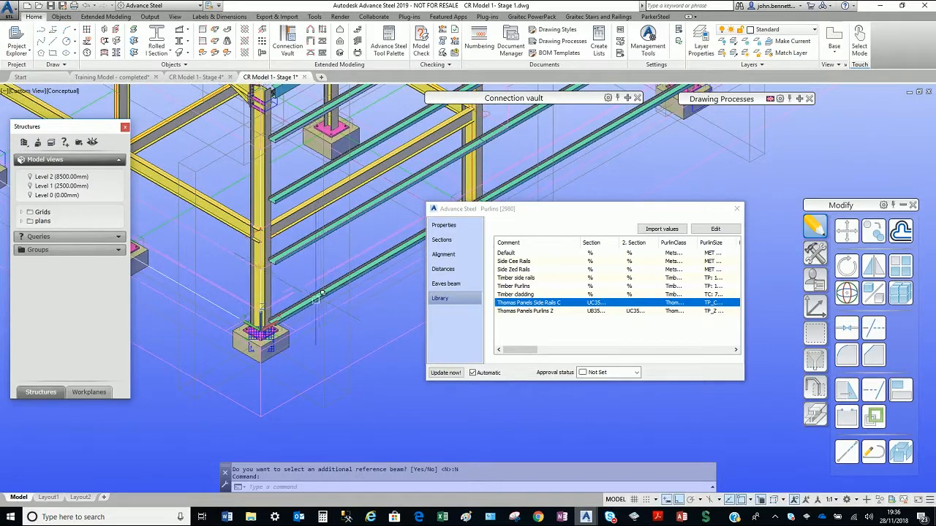
scroll(362, 267, "up", 4)
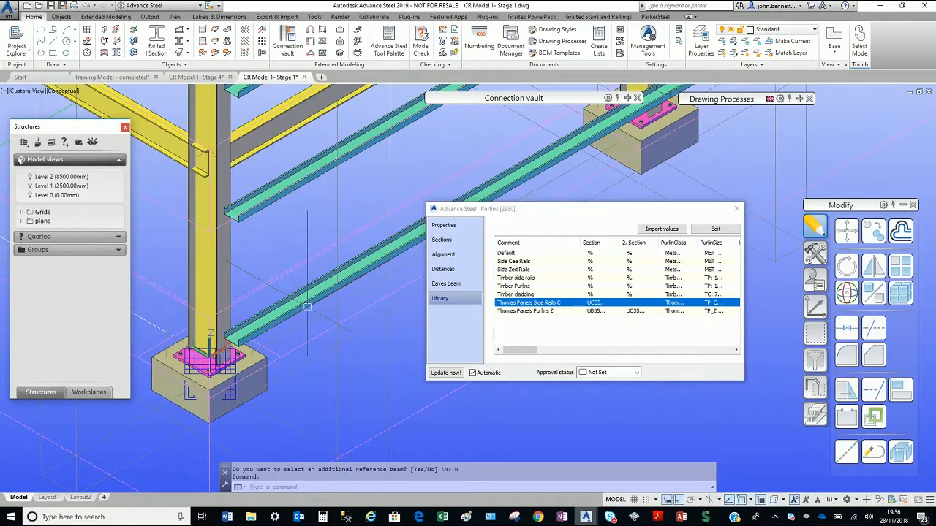
- Review the side rails' alignment settings and Thomas Panels C Section size, and close the purlin properties
left_click(438, 243)
left_click(439, 254)
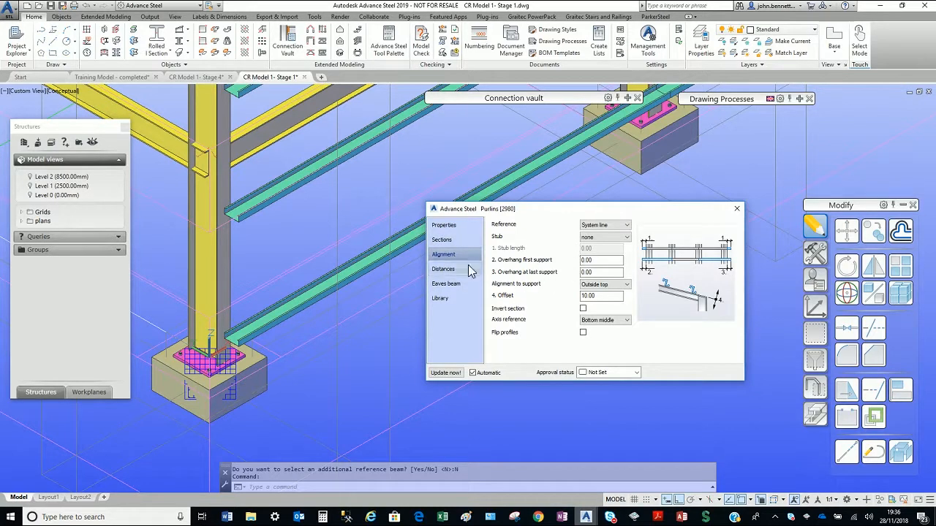
left_click(442, 241)
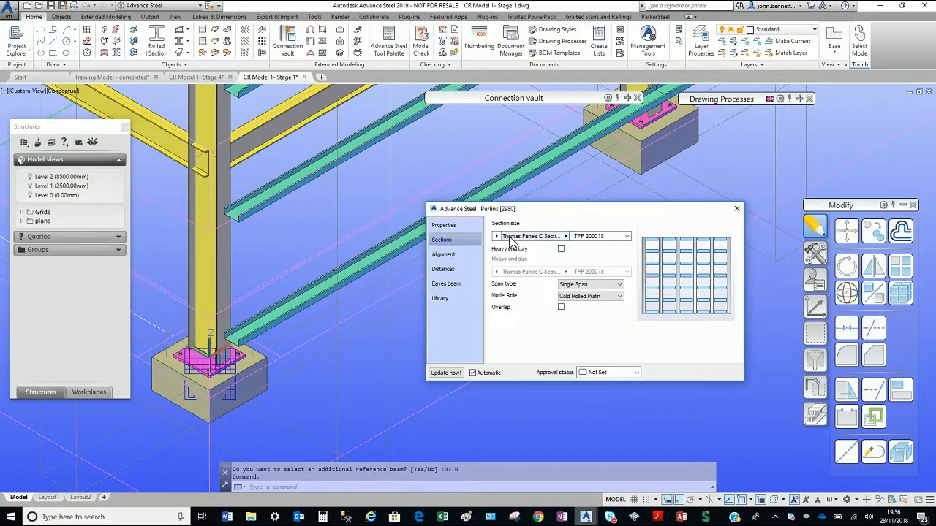
left_click(511, 238)
left_click(737, 210)
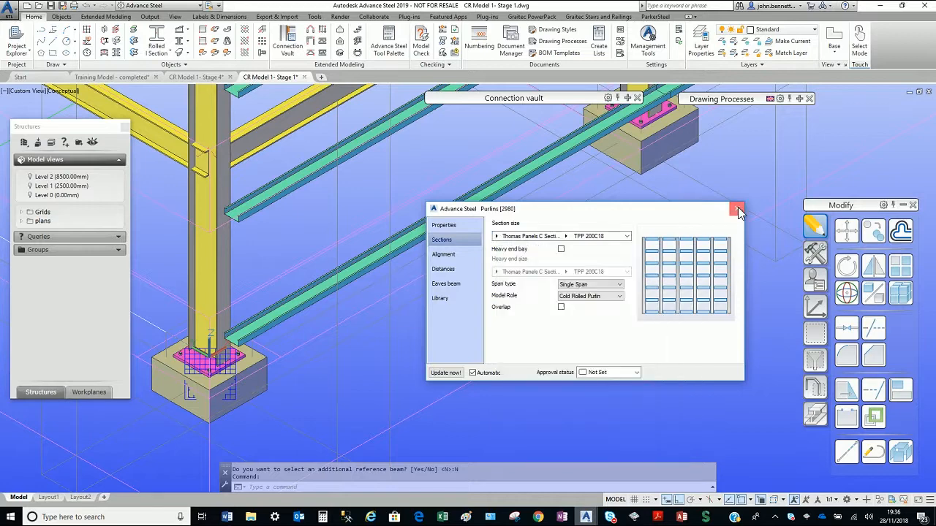
- Switch to the CR Model 1- Stage 4 drawing and activate the Grid 1 model view
middle_click_drag(285, 238, 274, 282)
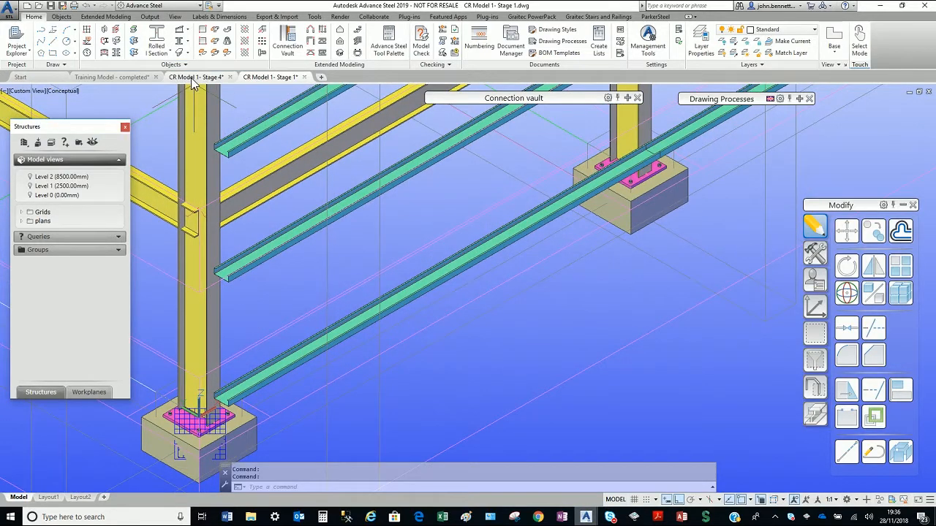
left_click(193, 77)
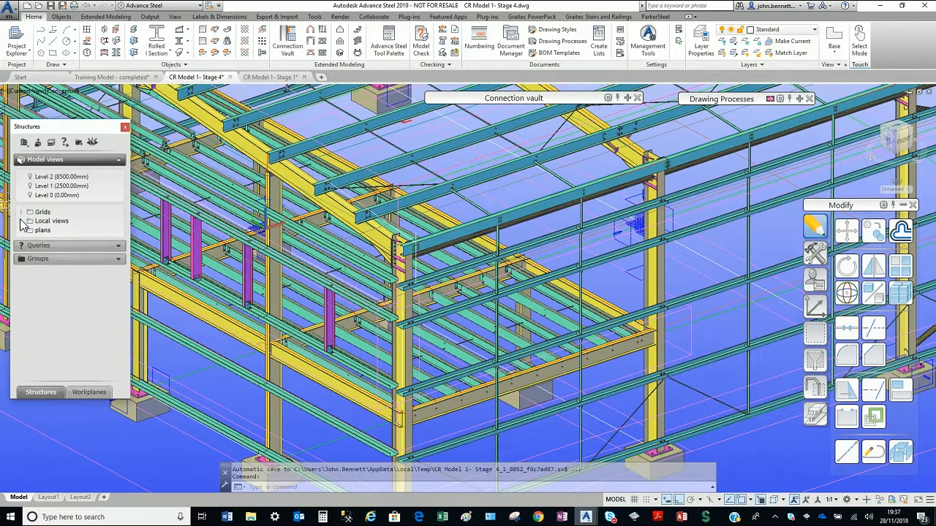
left_click(22, 213)
left_click(38, 221)
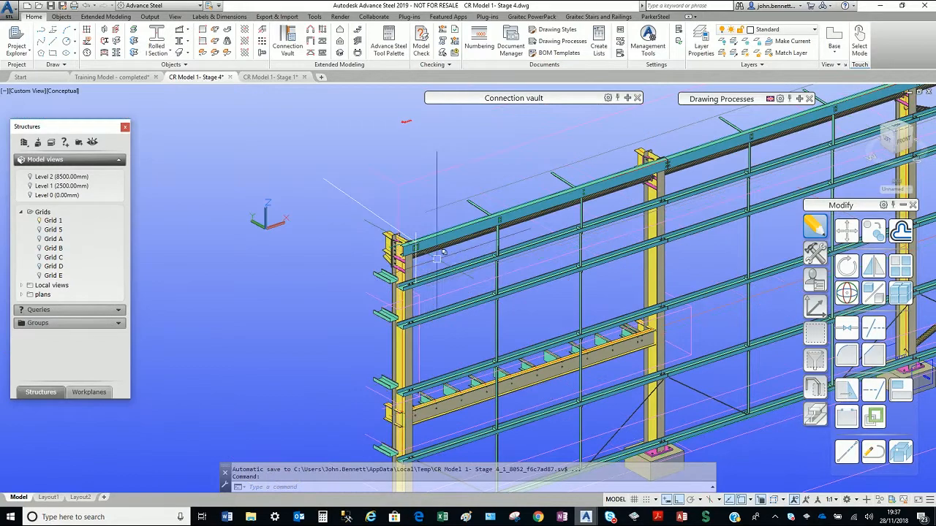
- Open the joint properties of the single purlin plate connecting a side rail to the corner column
scroll(414, 325, "up", 2)
scroll(415, 325, "up", 5)
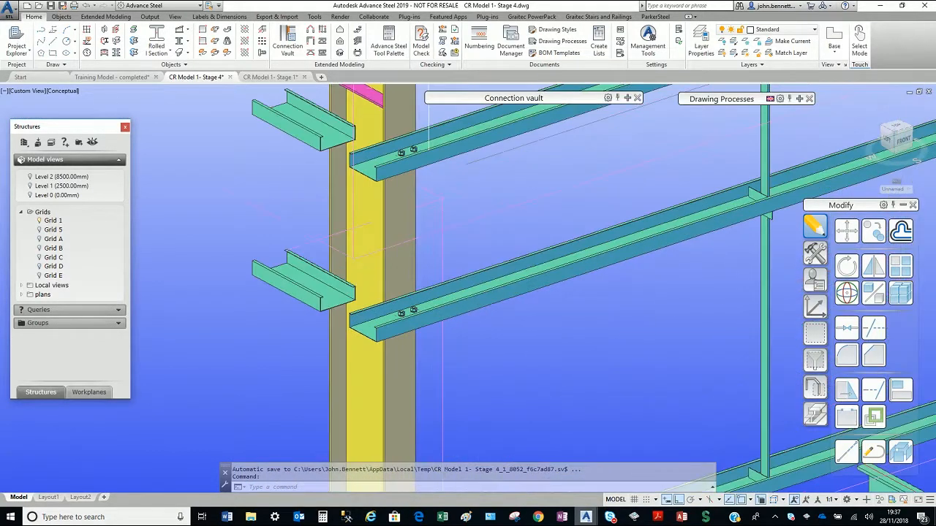
middle_click_drag(473, 328, 495, 258, "shift")
scroll(462, 236, "up", 4)
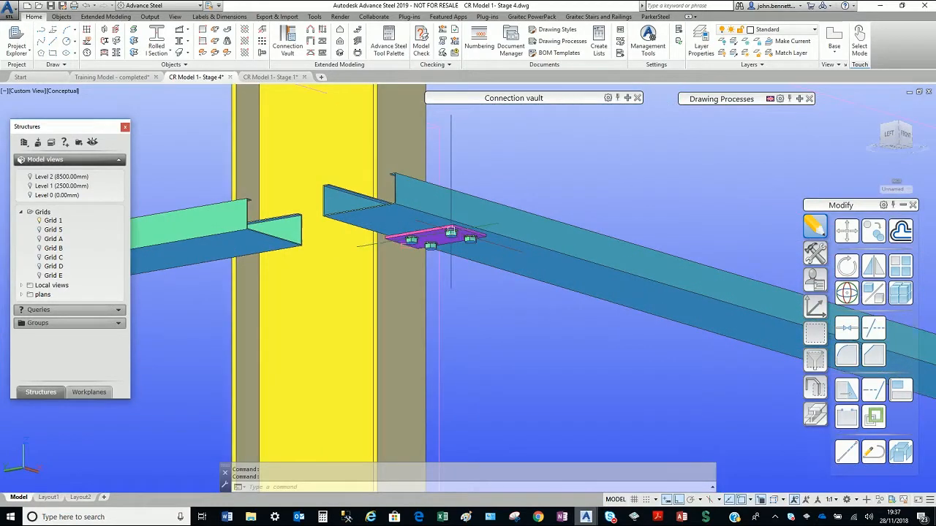
left_click(435, 222)
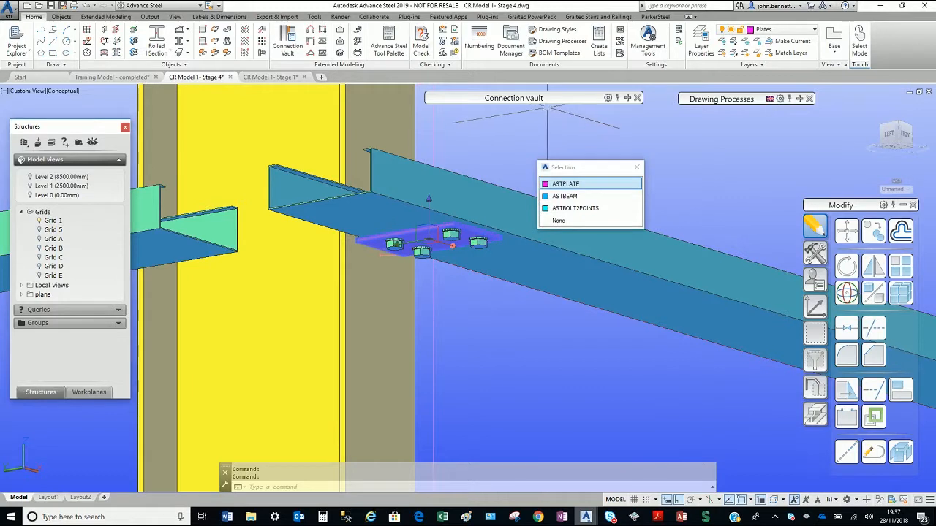
right_click(474, 156)
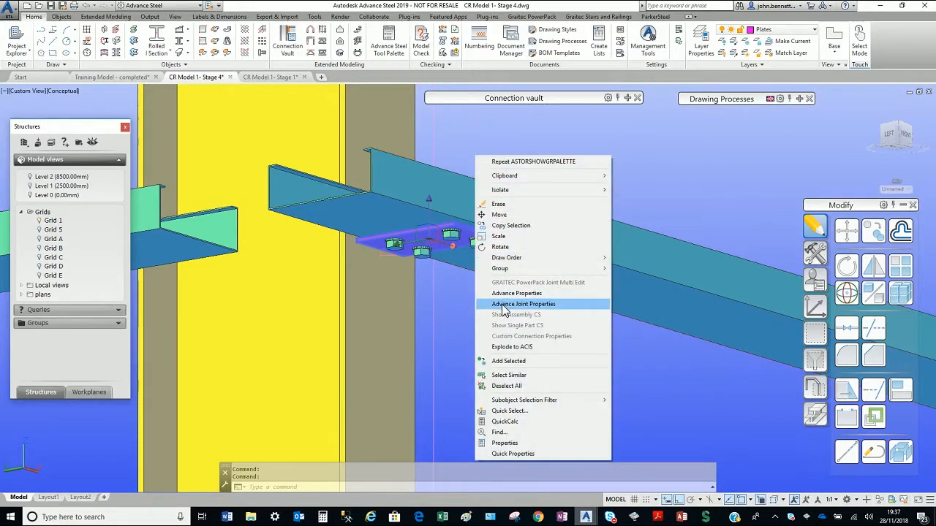
left_click(476, 306)
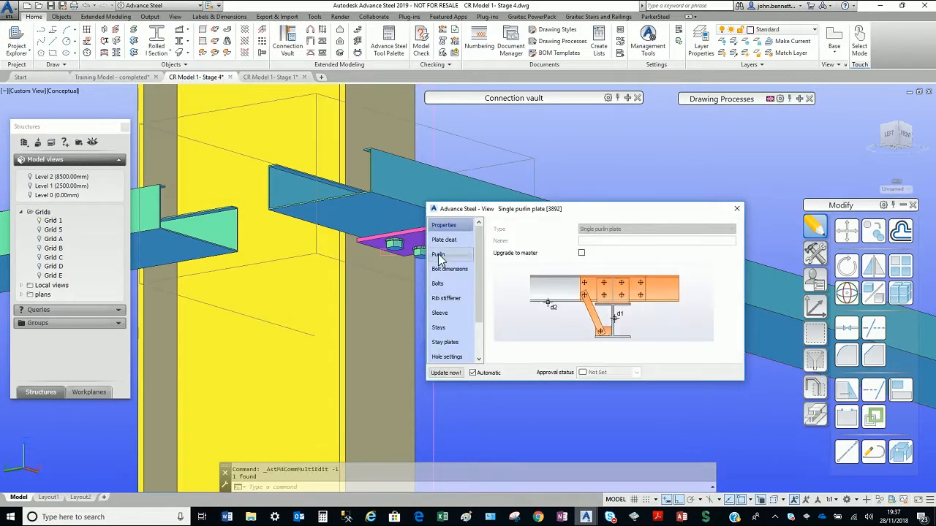
- Review the single purlin plate's purlin, bolt, rib stiffener, sleeve and stay settings, and close the joint properties
left_click(438, 255)
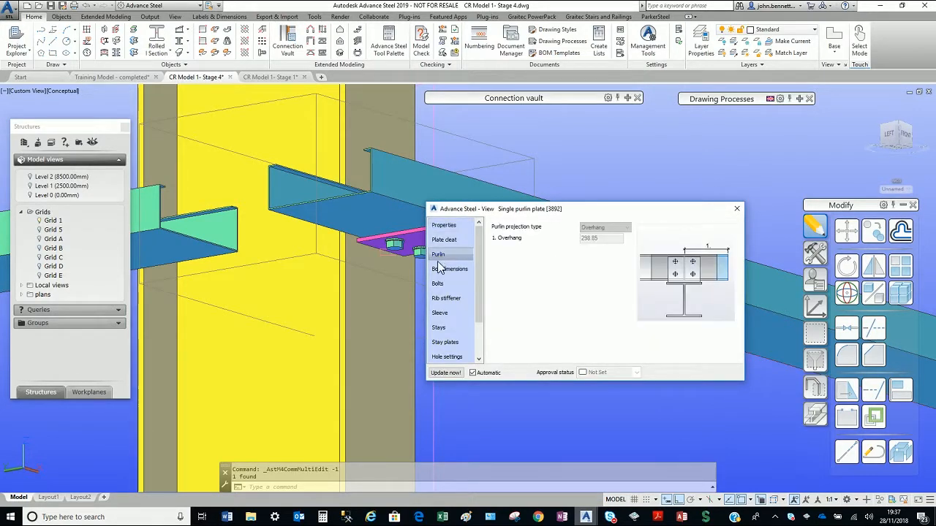
left_click(439, 285)
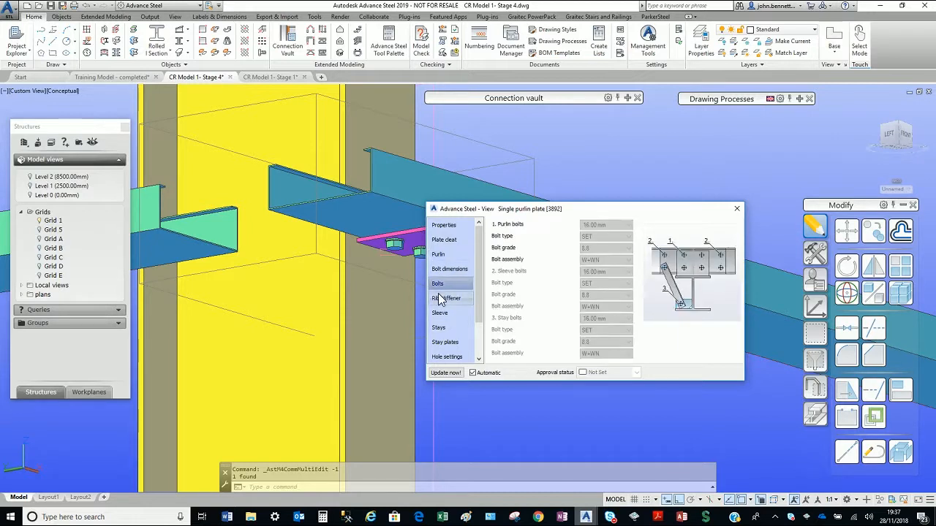
left_click(441, 298)
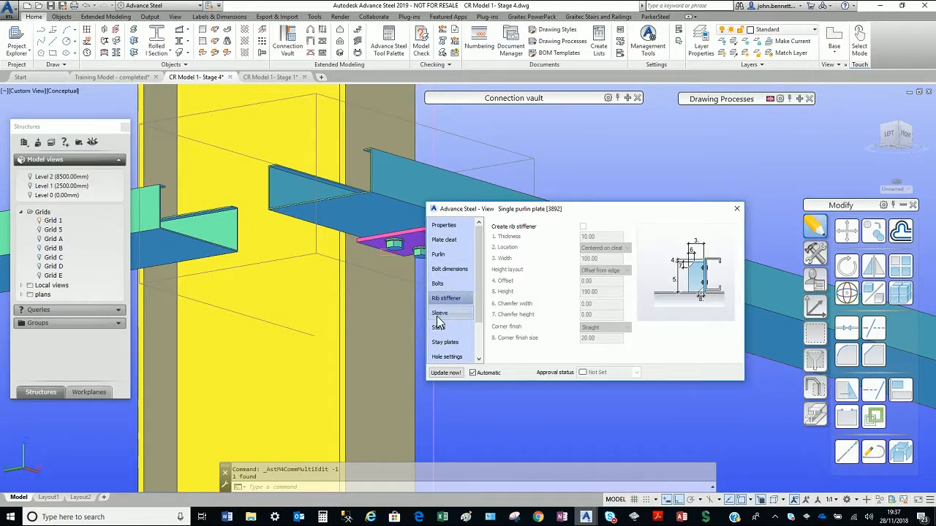
left_click(439, 316)
left_click(439, 329)
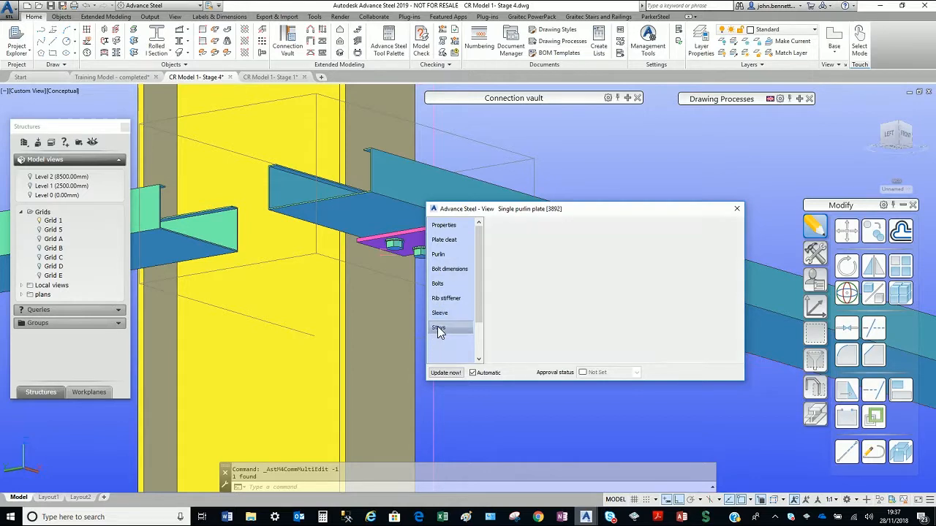
left_click(439, 313)
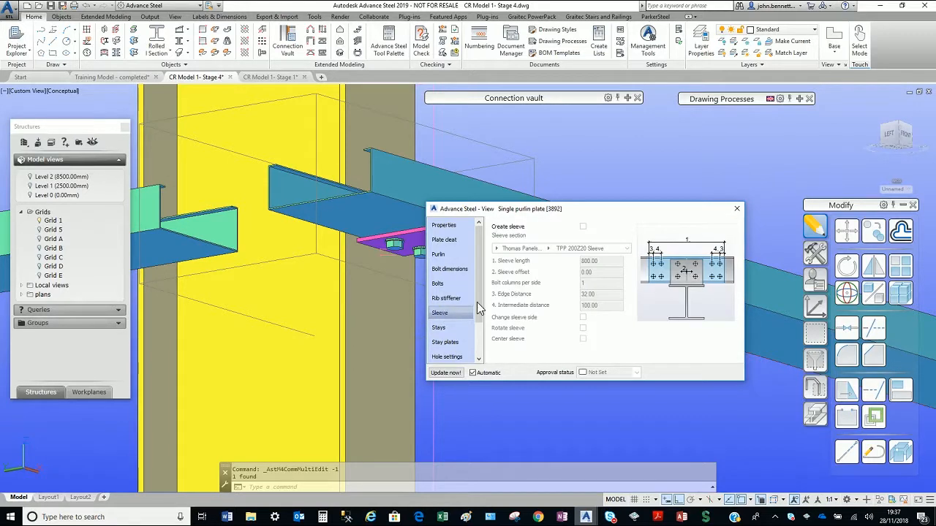
left_click(737, 209)
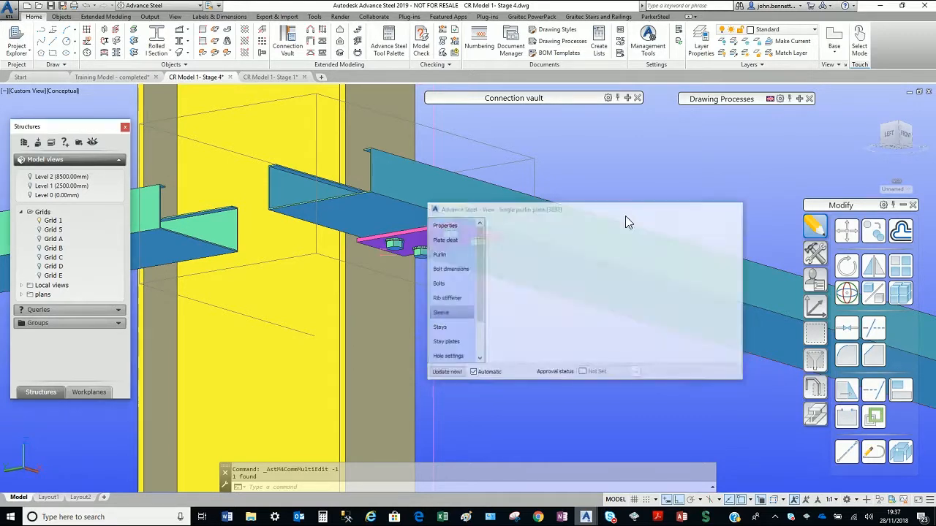
- Open the joint properties of the double purlin splice cleat where two side rails meet at the second column
scroll(564, 225, "down", 4)
middle_click_drag(564, 225, 347, 192)
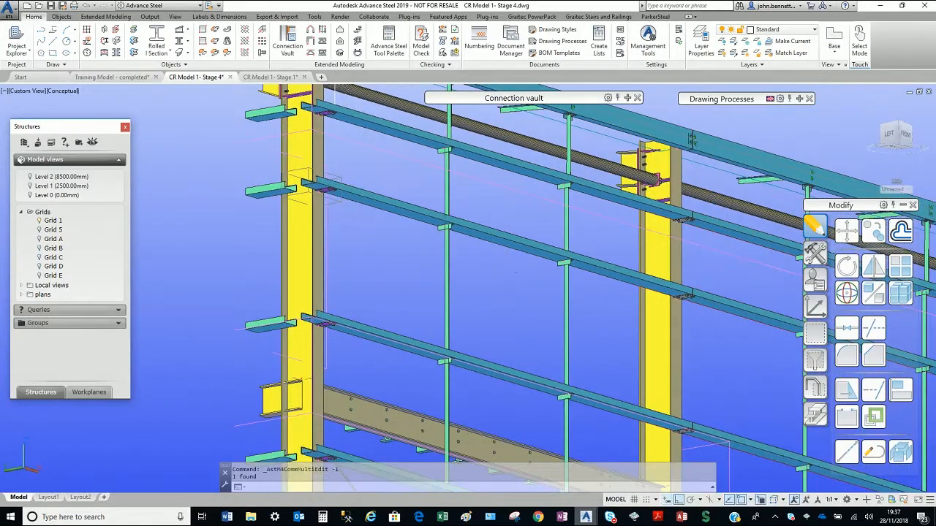
middle_click_drag(447, 263, 468, 235, "shift")
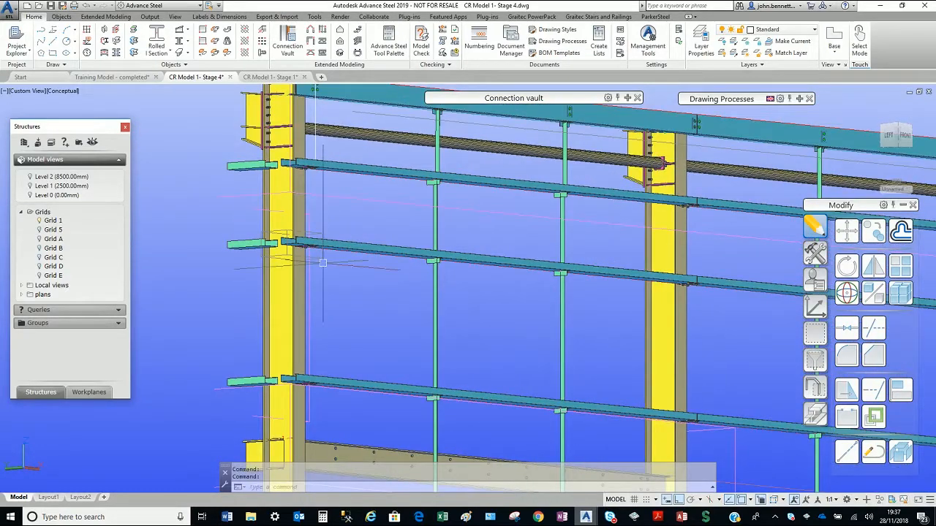
middle_click_drag(323, 245, 305, 261, "shift")
middle_click_drag(556, 207, 465, 238)
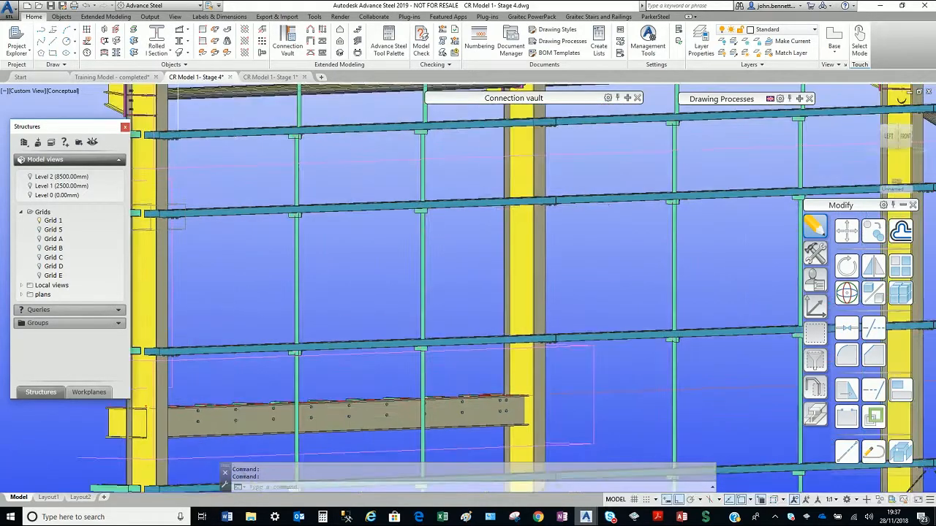
scroll(552, 205, "up", 5)
scroll(562, 226, "up", 2)
middle_click_drag(560, 230, 547, 208, "shift")
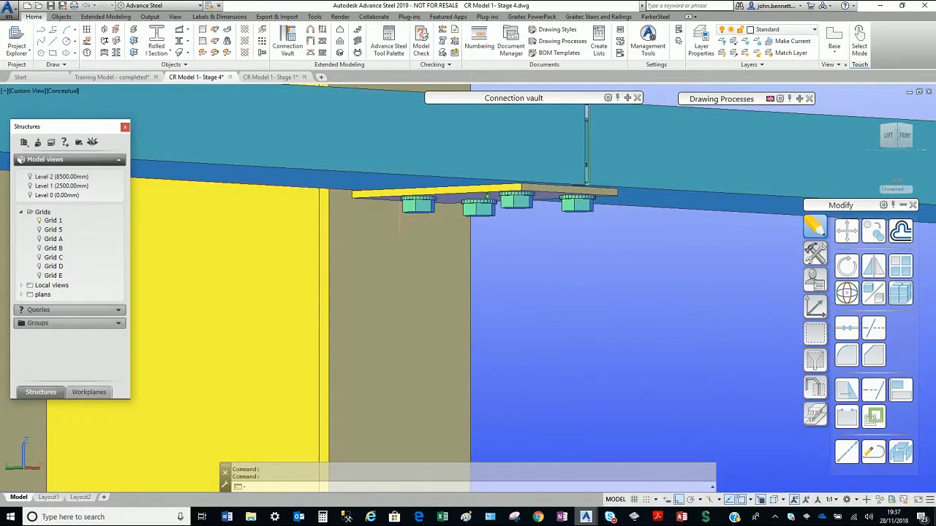
left_click(552, 194)
right_click(532, 192)
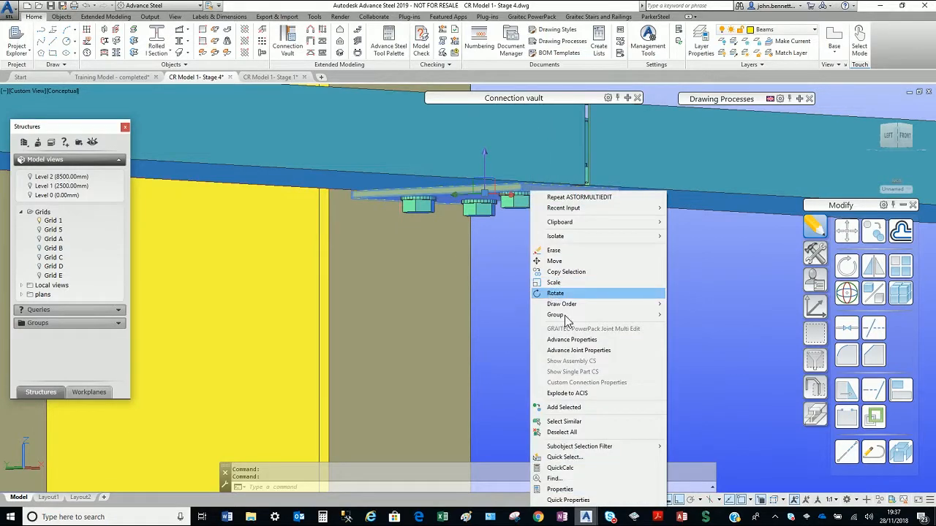
left_click(572, 351)
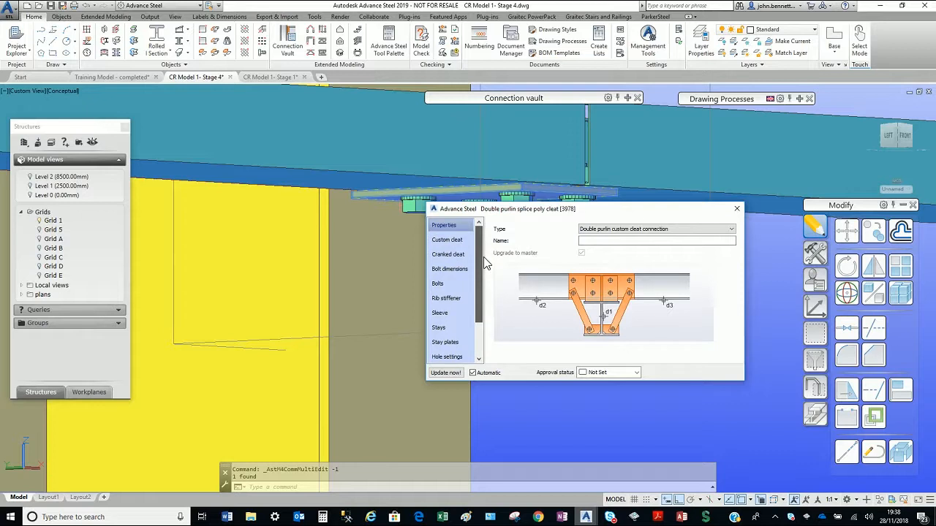
- Review the cleat's Thomas Panels custom section and the available double purlin connection types, and close the joint properties
left_click(450, 241)
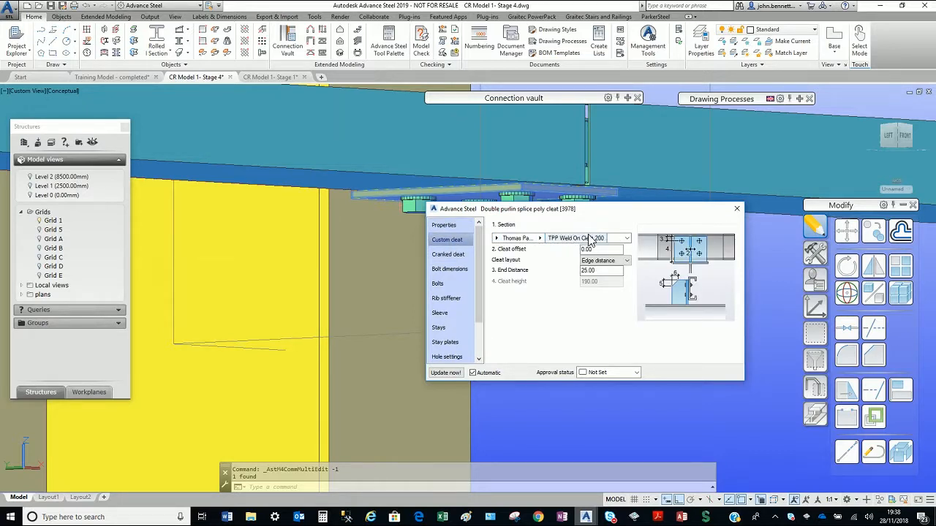
left_click(445, 227)
left_click(666, 231)
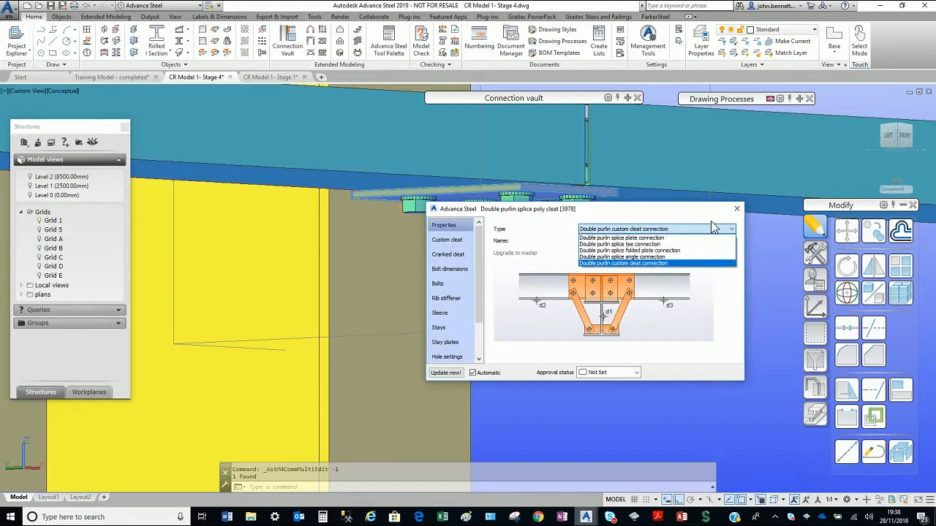
left_click(733, 209)
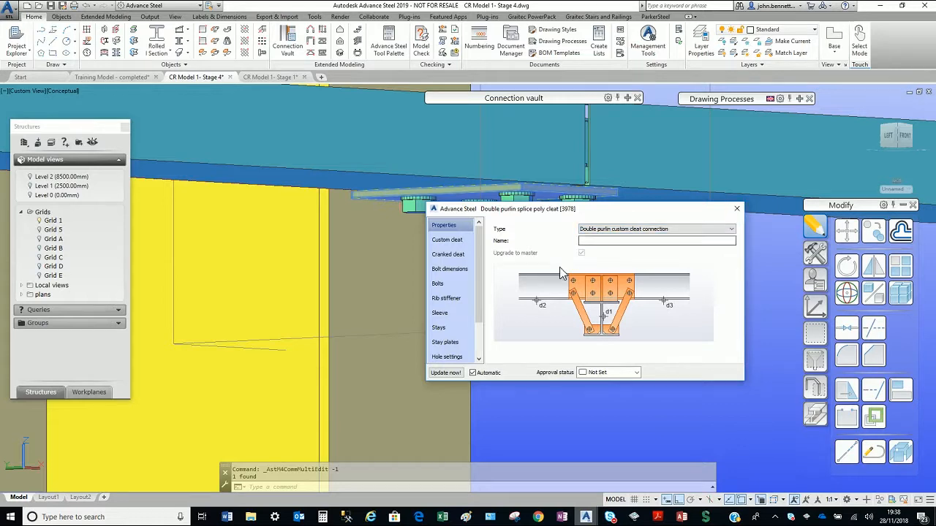
left_click(735, 211)
- Open the joint properties of the double purlin splice plate at the next column and examine its plate cleat settings
scroll(460, 274, "down", 5)
scroll(453, 329, "up", 4)
scroll(474, 296, "down", 5)
middle_click_drag(511, 296, 355, 296)
scroll(627, 302, "up", 2)
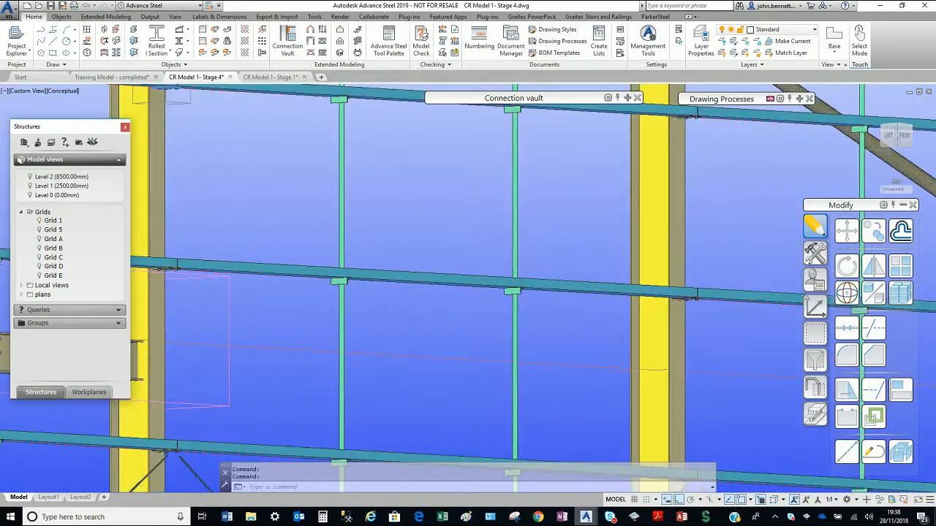
scroll(694, 296, "up", 6)
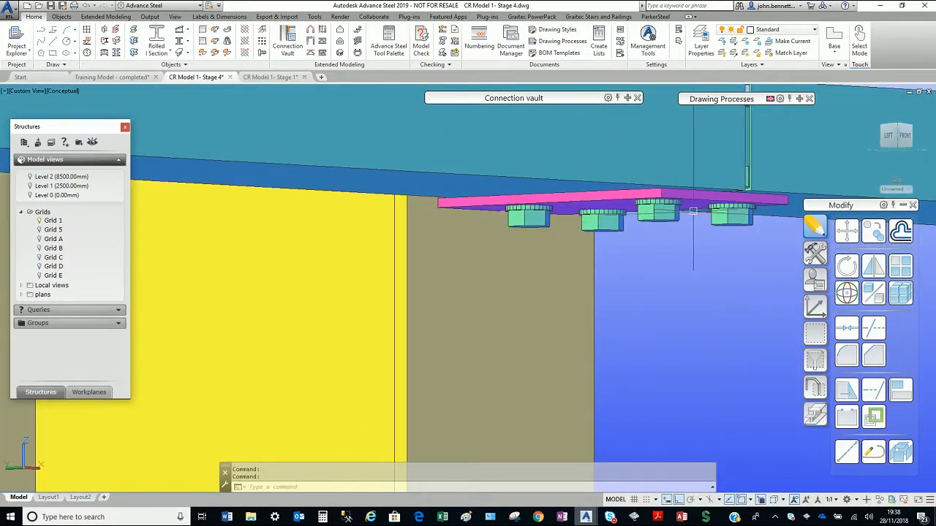
left_click(692, 209)
right_click(633, 293)
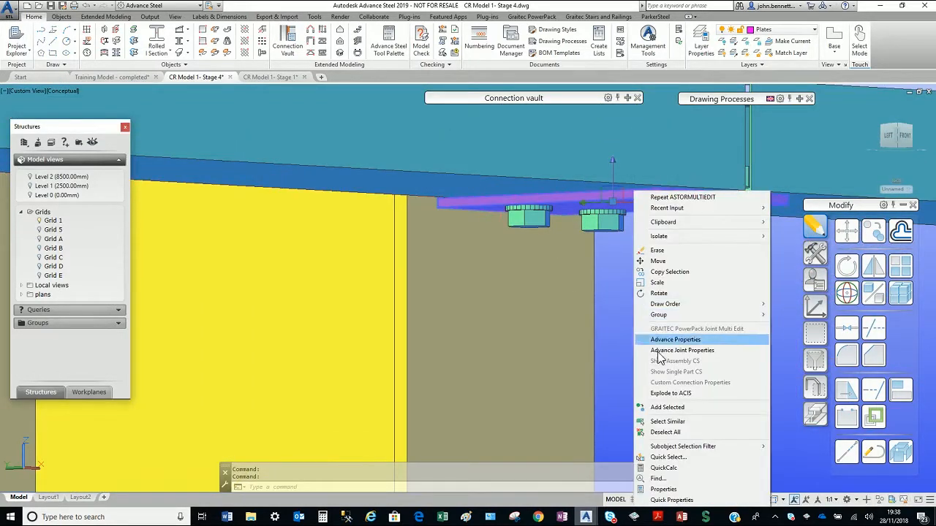
left_click(660, 351)
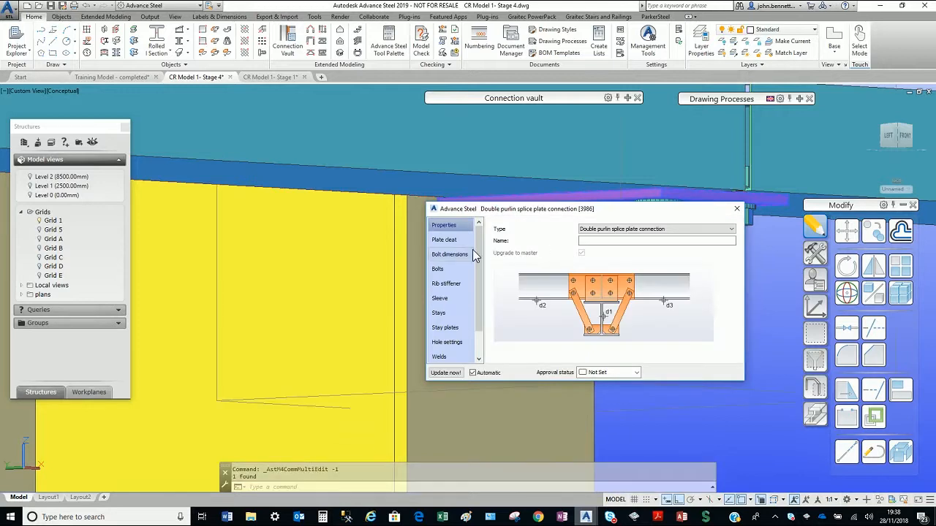
left_click(448, 242)
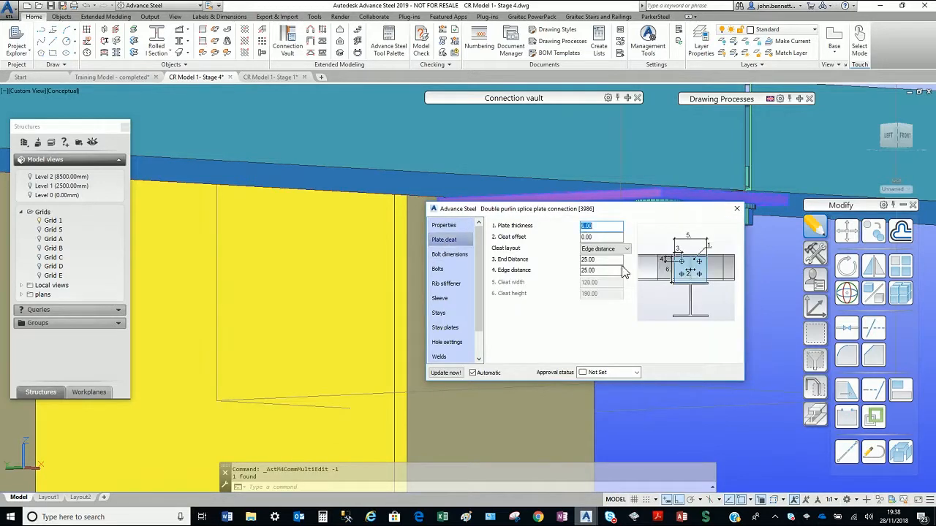
- Review the connection types available for the double purlin splice plate without changing the current type
left_click(442, 225)
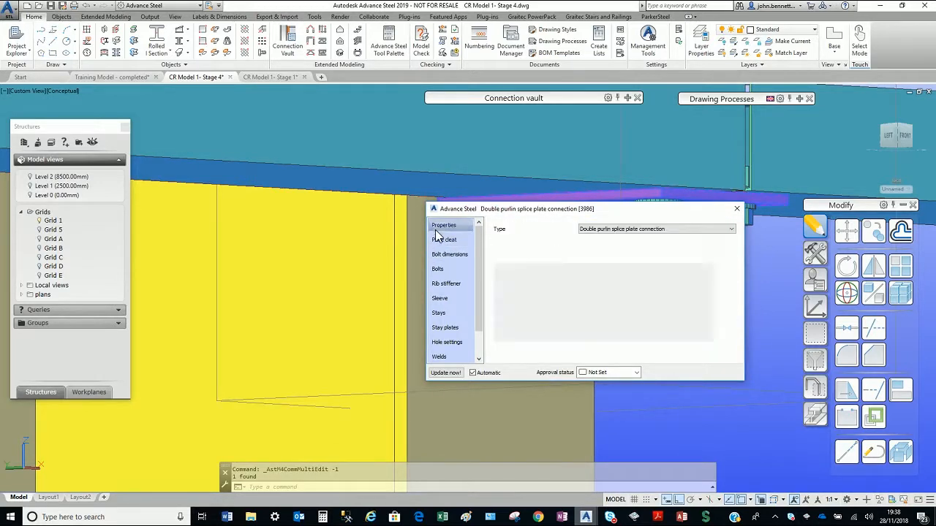
left_click(634, 229)
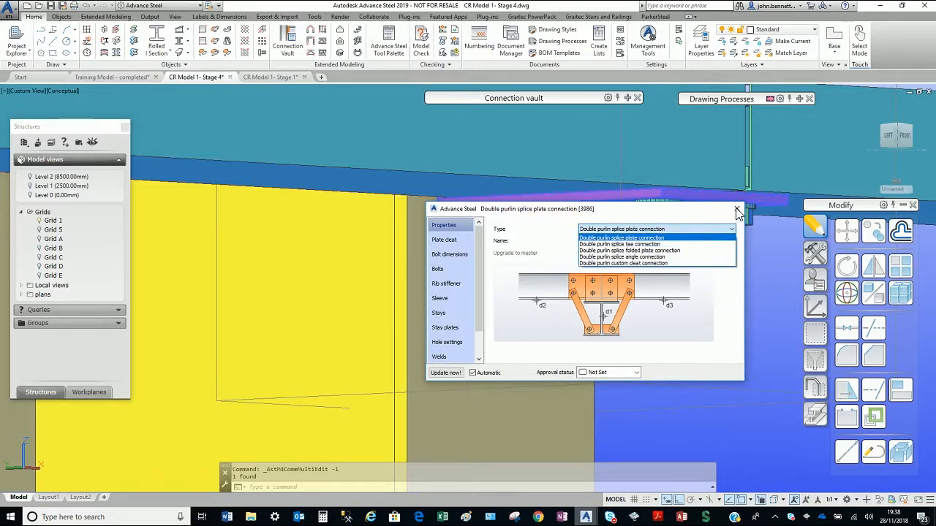
left_click(444, 248)
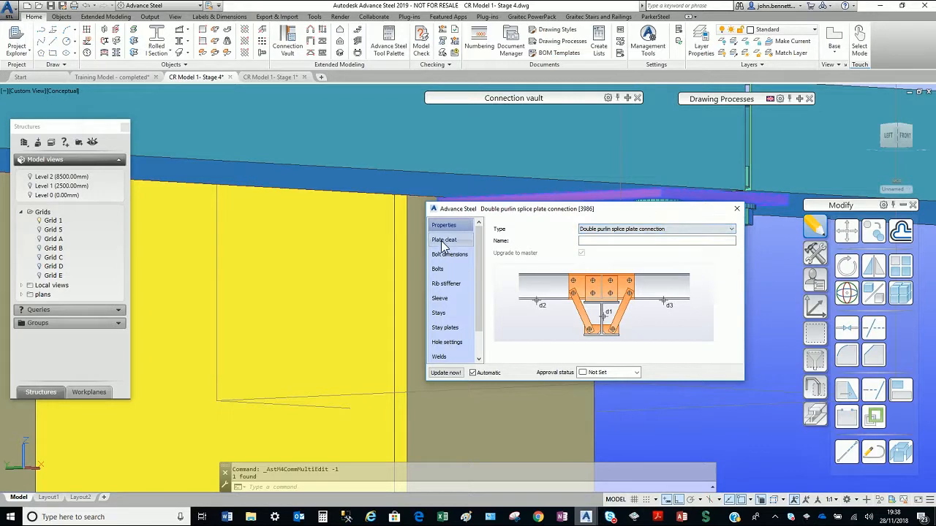
- Review the splice plate's plate cleat, bolt dimension, bolt, sleeve and stay settings, and close the joint properties
left_click(442, 241)
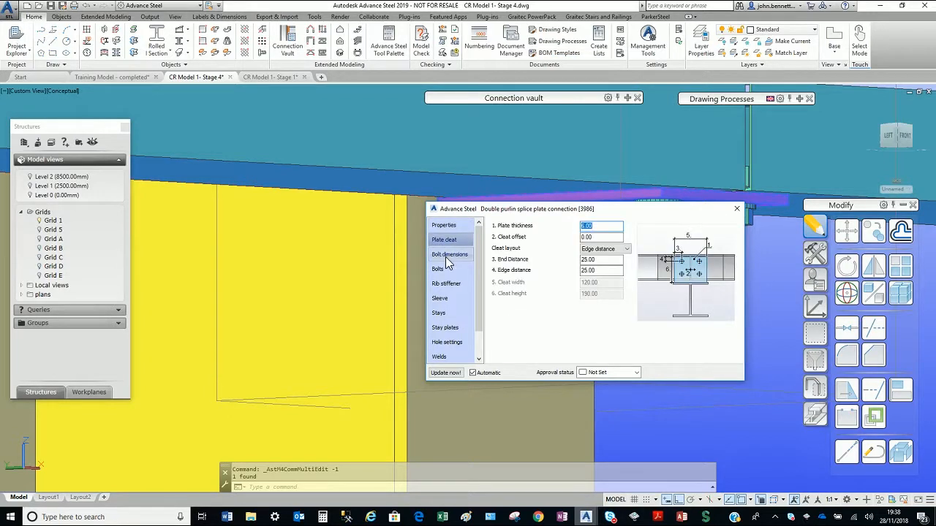
left_click(447, 258)
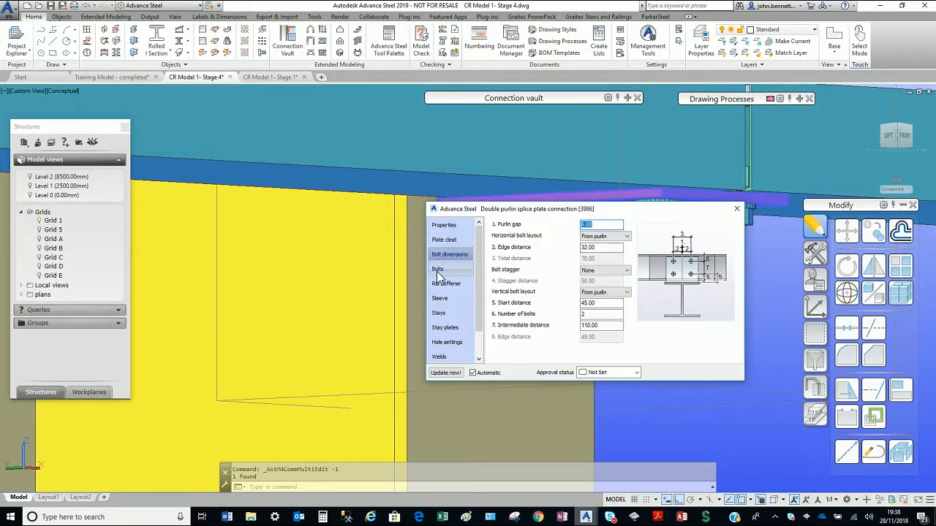
left_click(436, 270)
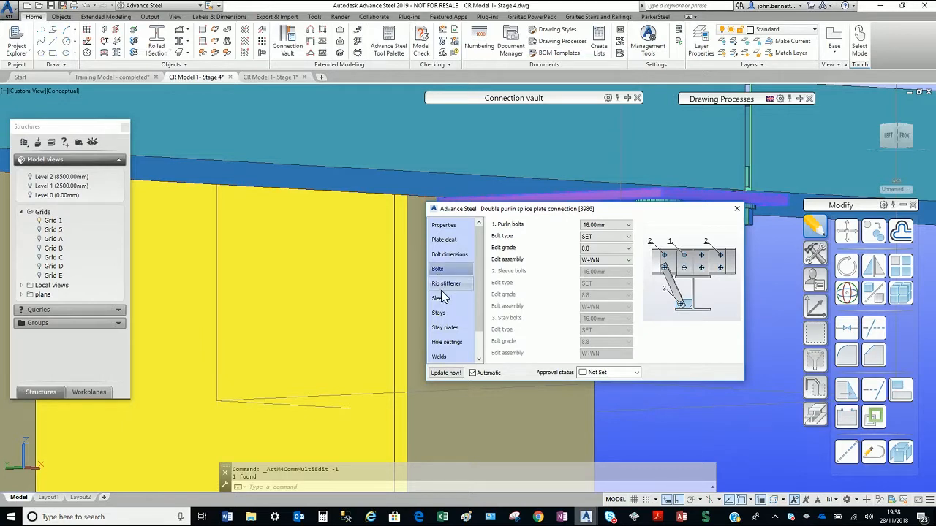
left_click(438, 297)
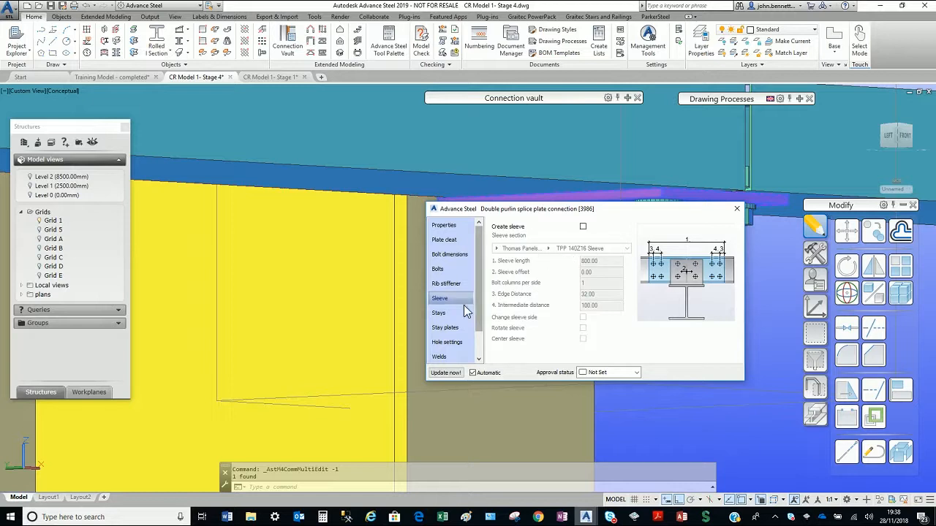
left_click(438, 314)
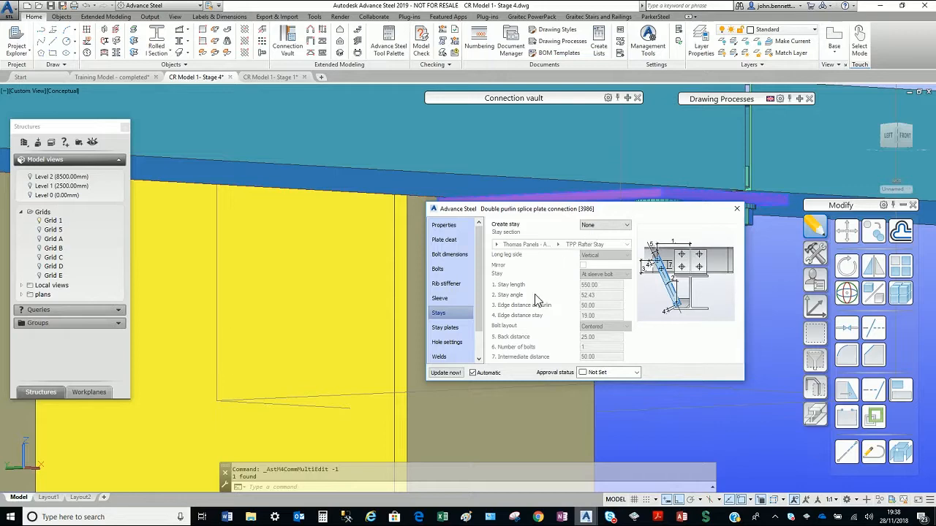
left_click(736, 209)
- Open the joint properties of the double eaves beam bracket where two eaves beams meet at an intermediate column
scroll(658, 267, "down", 5)
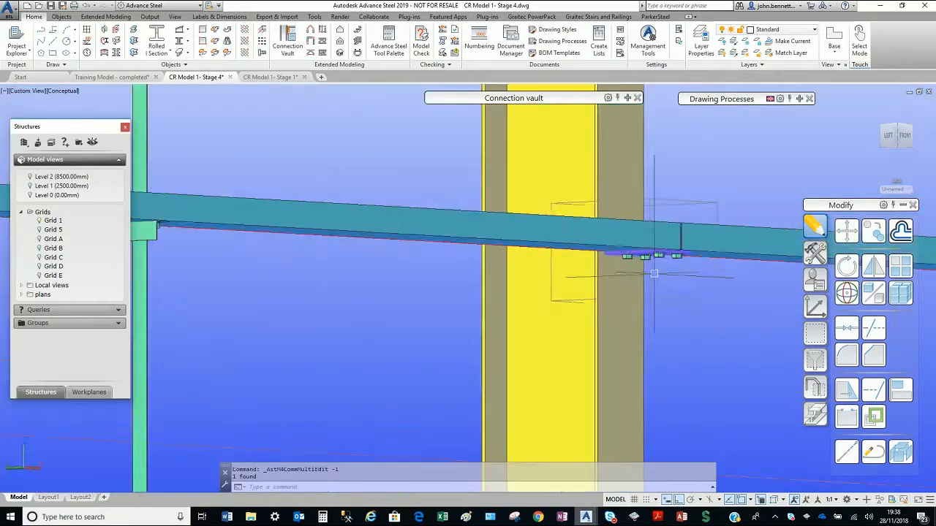
middle_click_drag(619, 293, 399, 212)
scroll(517, 173, "down", 2)
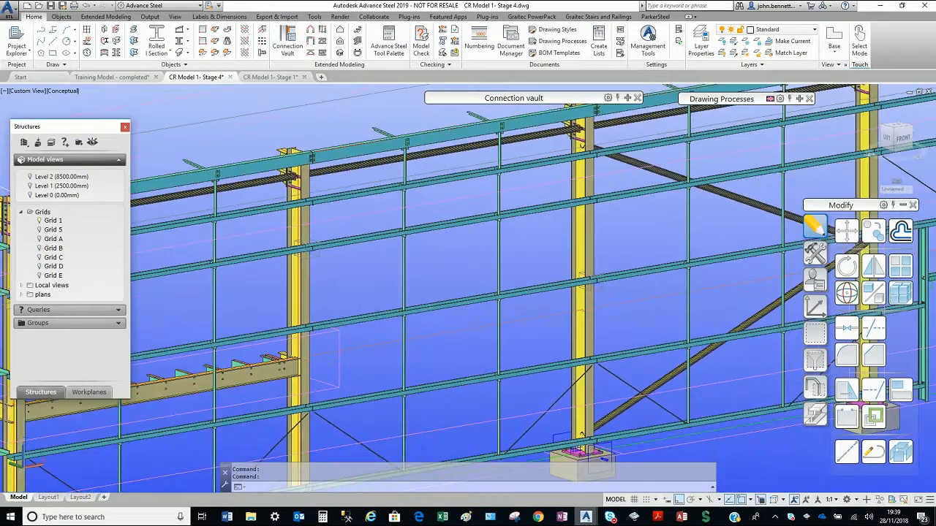
middle_click_drag(383, 288, 431, 363, "shift")
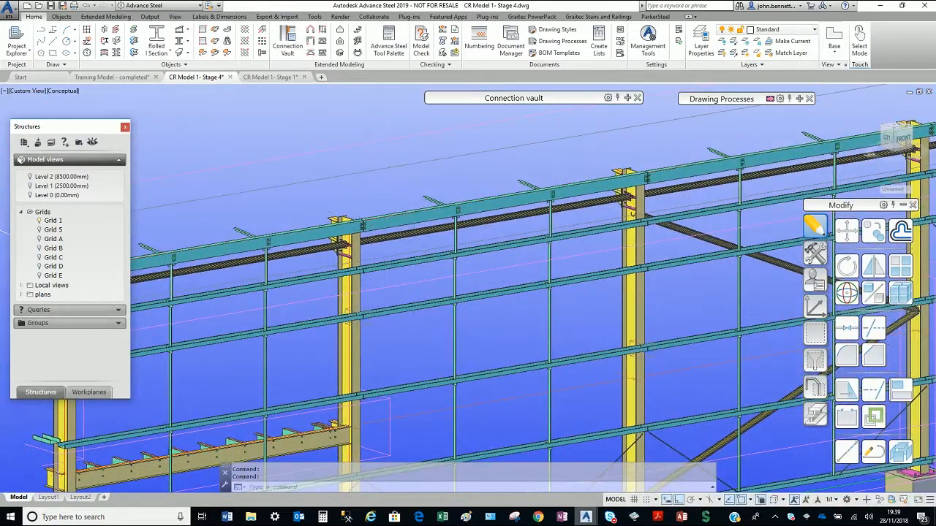
scroll(361, 224, "up", 7)
middle_click_drag(324, 250, 494, 284, "shift")
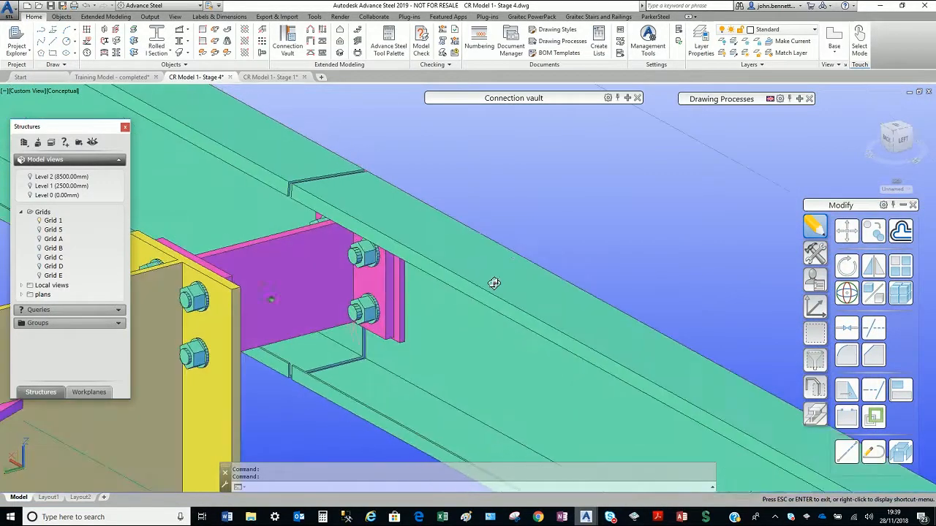
left_click(314, 251)
right_click(450, 173)
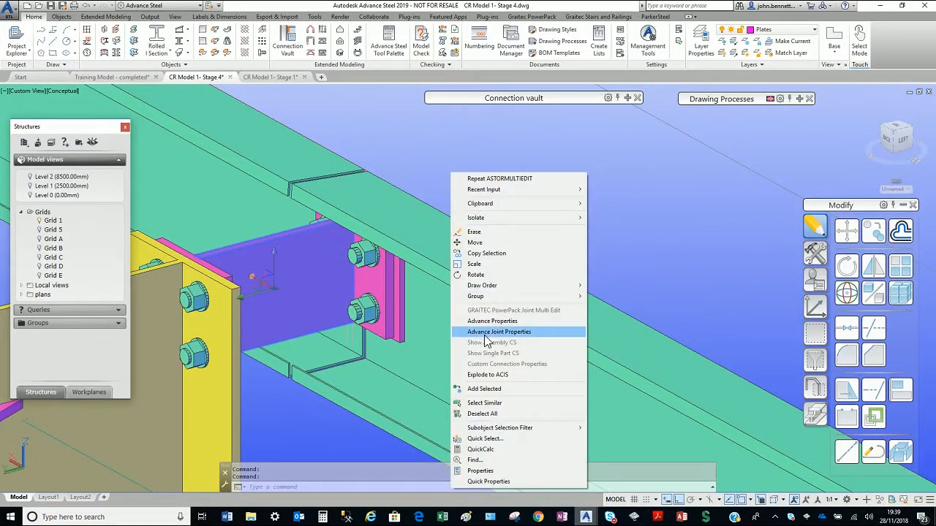
left_click(499, 331)
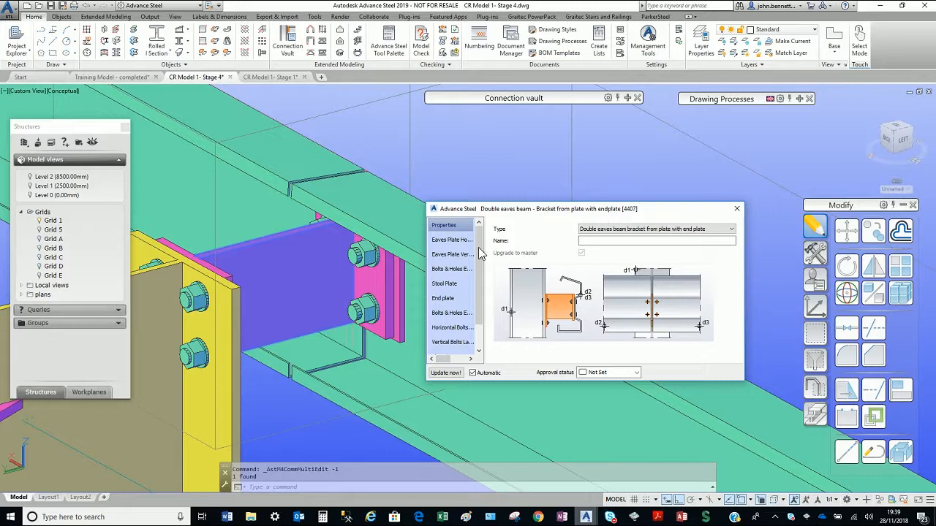
- Review the bracket's vertical eaves plate, stool plate, end plate, bolt and hole settings, and close the joint properties
left_click(450, 253)
left_click(440, 274)
left_click(439, 287)
left_click(439, 302)
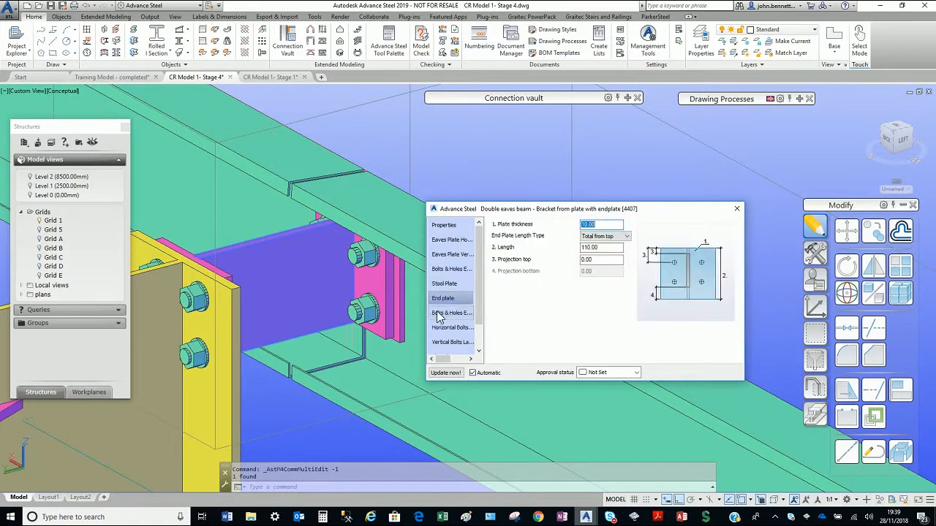
left_click(439, 315)
left_click(440, 328)
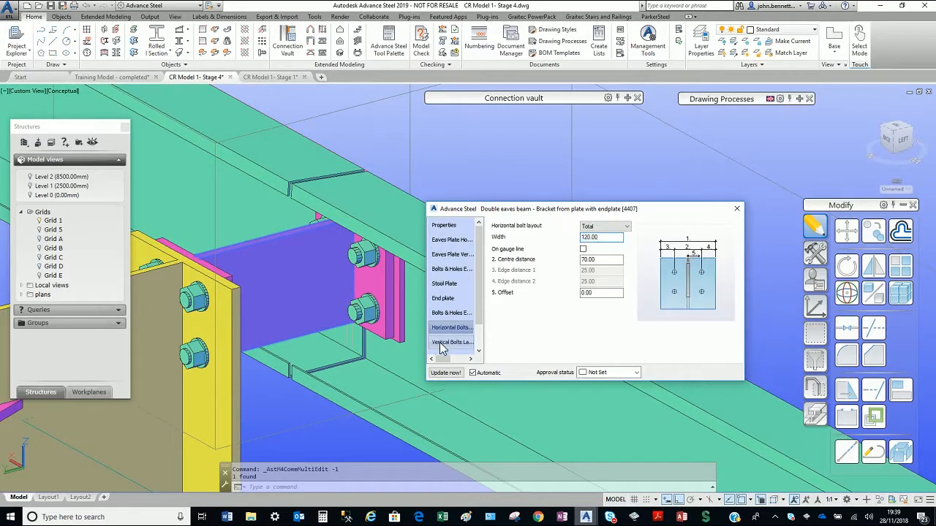
left_click(442, 343)
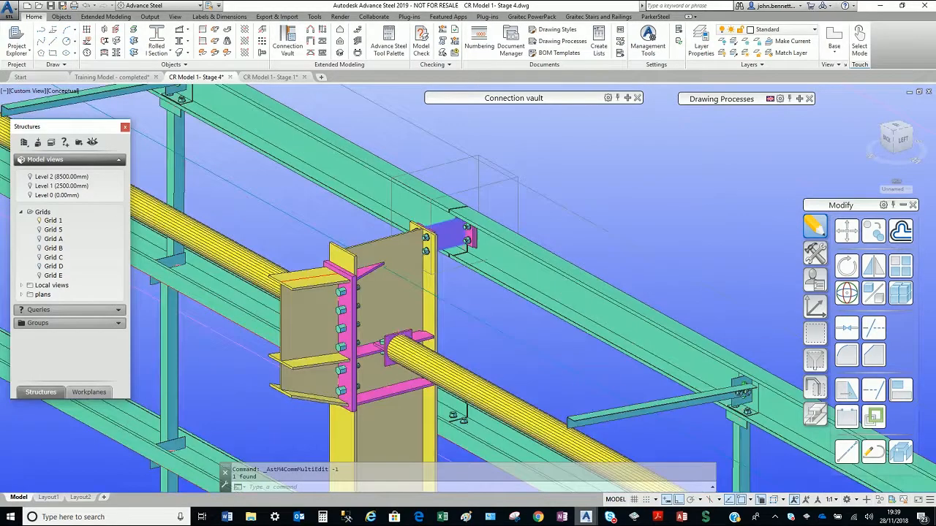
- Open the joint properties of the single eaves beam bracket at the end column
scroll(510, 208, "down", 3)
middle_click_drag(509, 208, 410, 207, "shift")
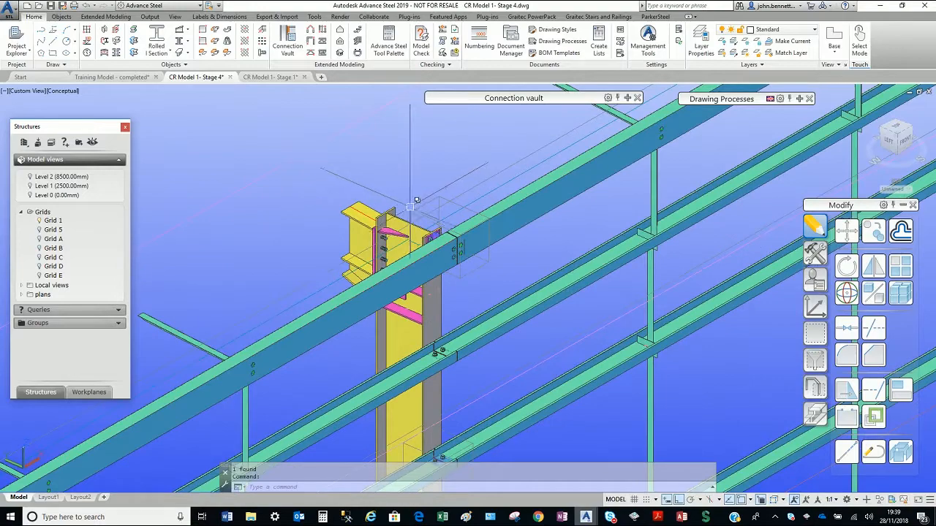
scroll(417, 200, "down", 3)
middle_click_drag(410, 241, 244, 211, "shift")
scroll(261, 319, "up", 5)
middle_click_drag(261, 318, 344, 318, "shift")
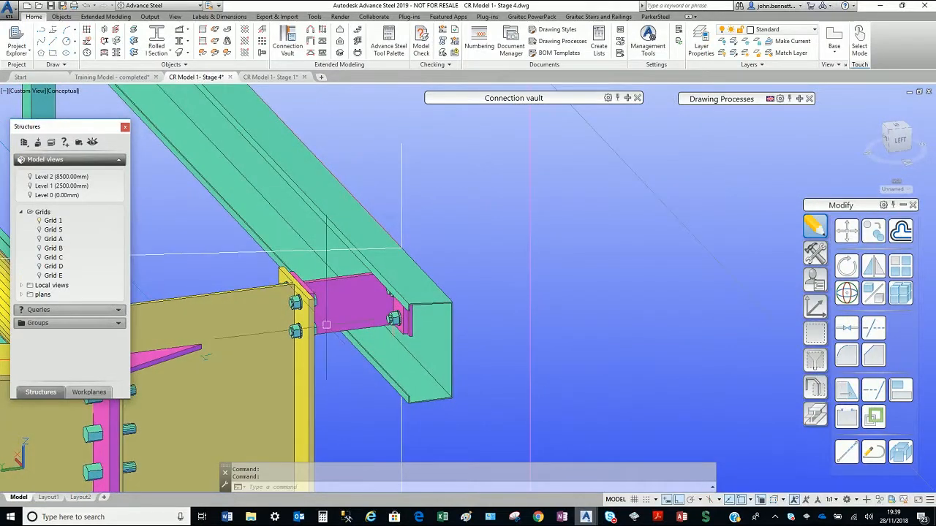
right_click(463, 236)
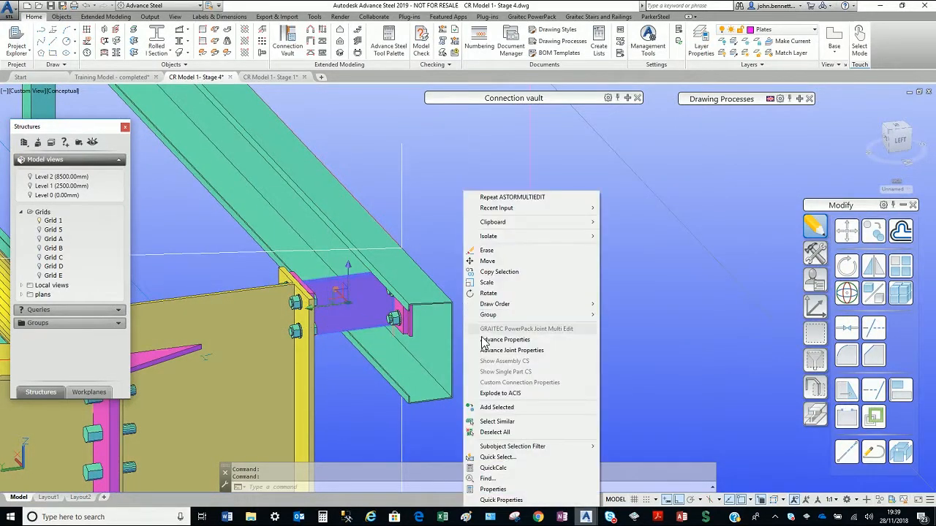
left_click(494, 350)
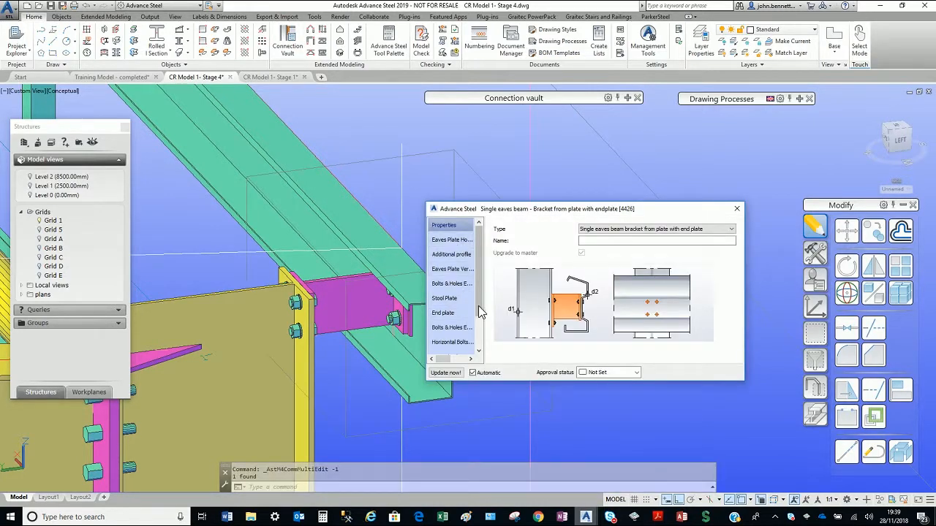
- Look through the single eaves beam bracket's list of setting categories down to Library, and close the joint properties
left_click_drag(478, 310, 481, 341)
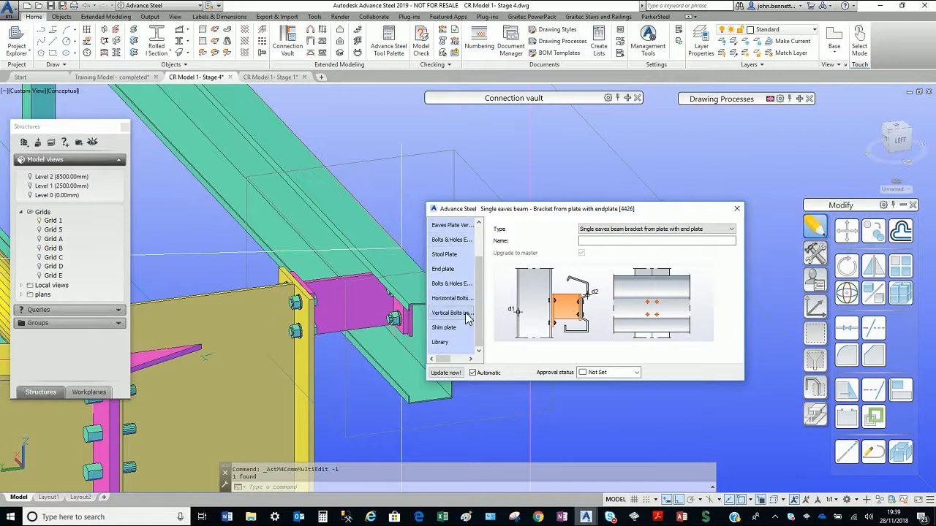
mouse_move(477, 306)
left_mouse_down()
mouse_move(480, 287)
mouse_move(481, 321)
left_mouse_up()
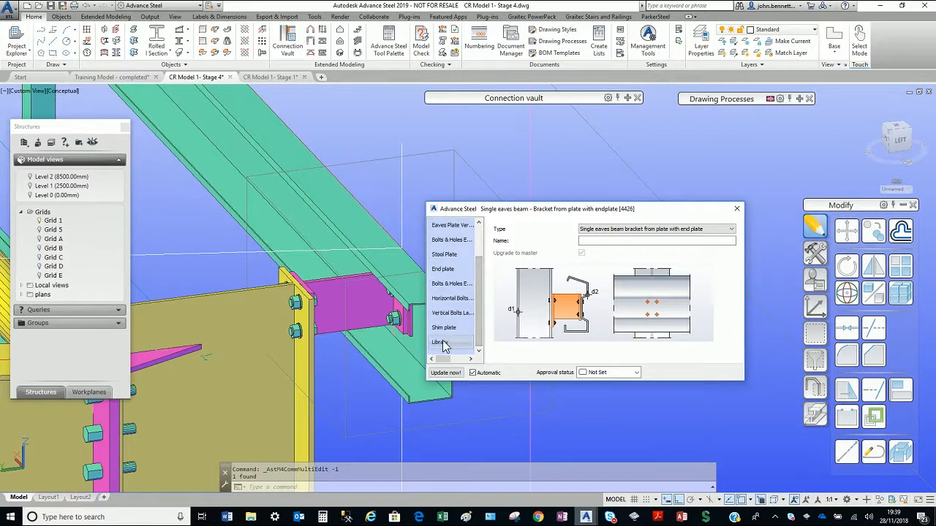
left_click(737, 209)
- Expand the local views and switch on the goods door, personnel door, gable and roof trimmer views
middle_click_drag(522, 212, 413, 284, "shift")
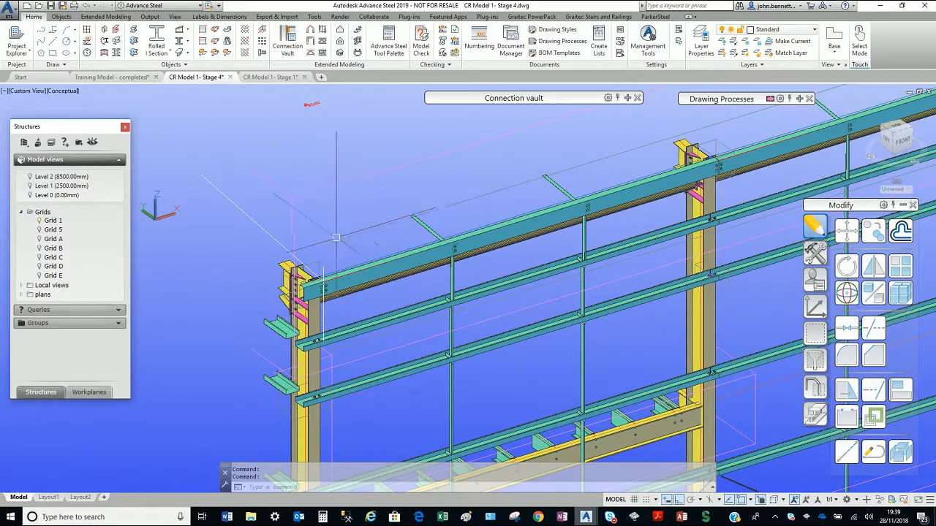
middle_click_drag(340, 238, 351, 171)
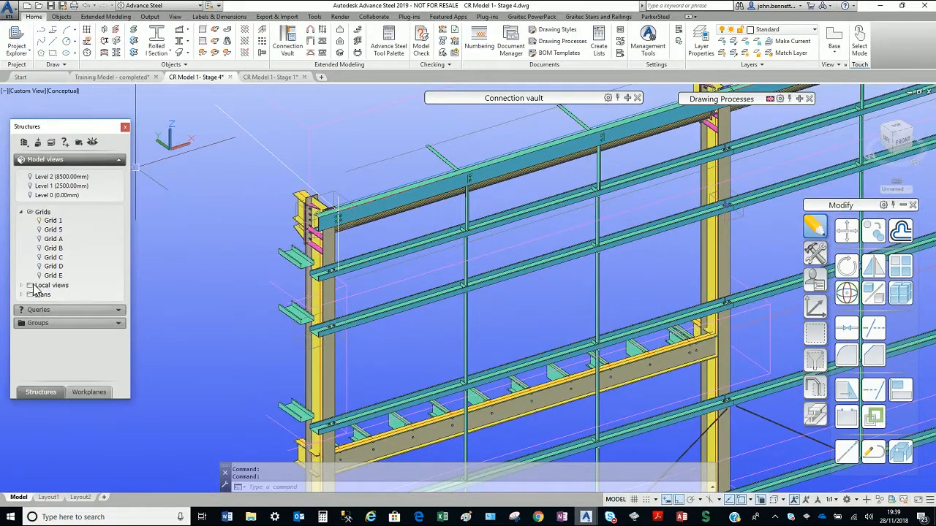
left_click(21, 287)
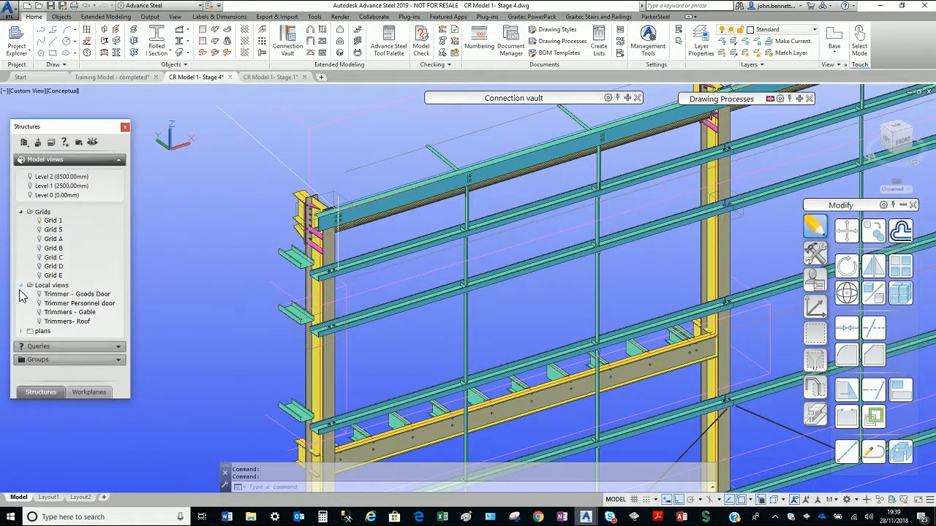
left_click(39, 323)
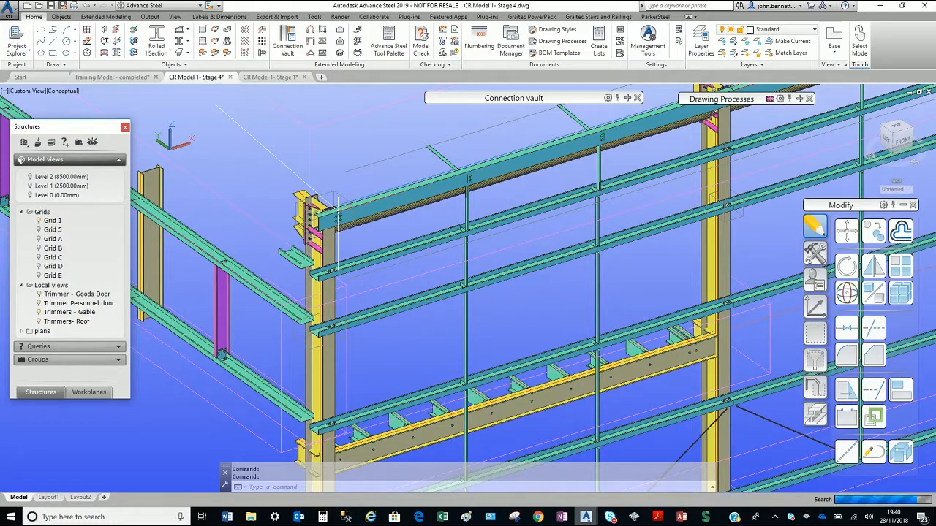
- Inspect the joint properties of the single cold rolled trimmer connection on the end roof trimmer, and close them
scroll(330, 278, "down", 8)
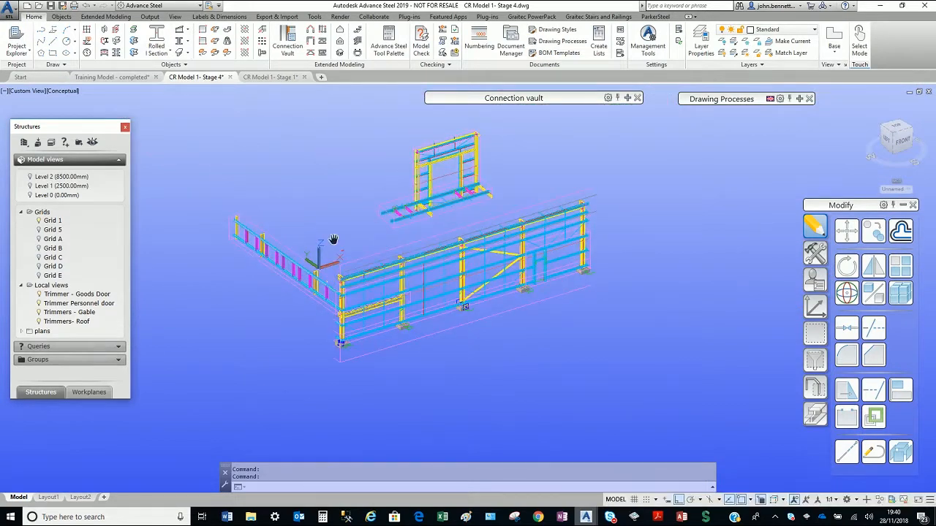
scroll(412, 193, "up", 3)
scroll(369, 265, "up", 4)
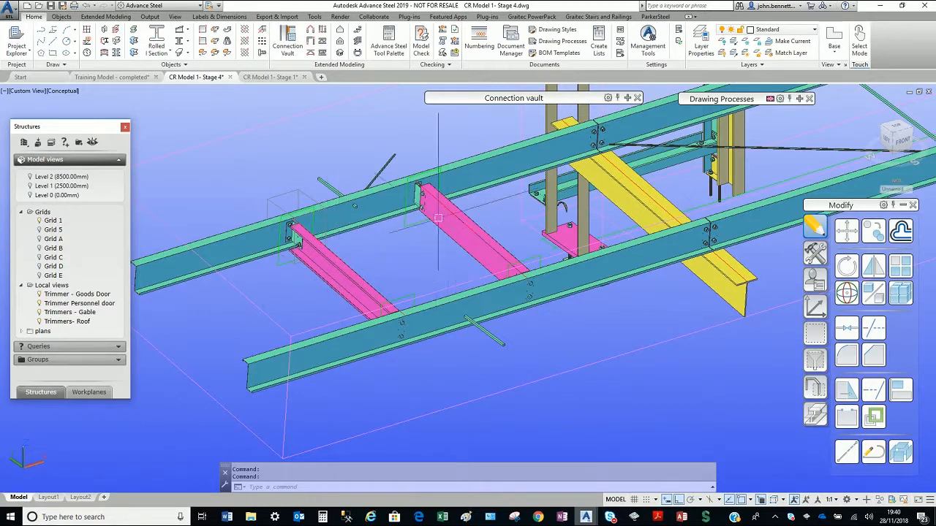
scroll(327, 244, "up", 3)
left_click(241, 183)
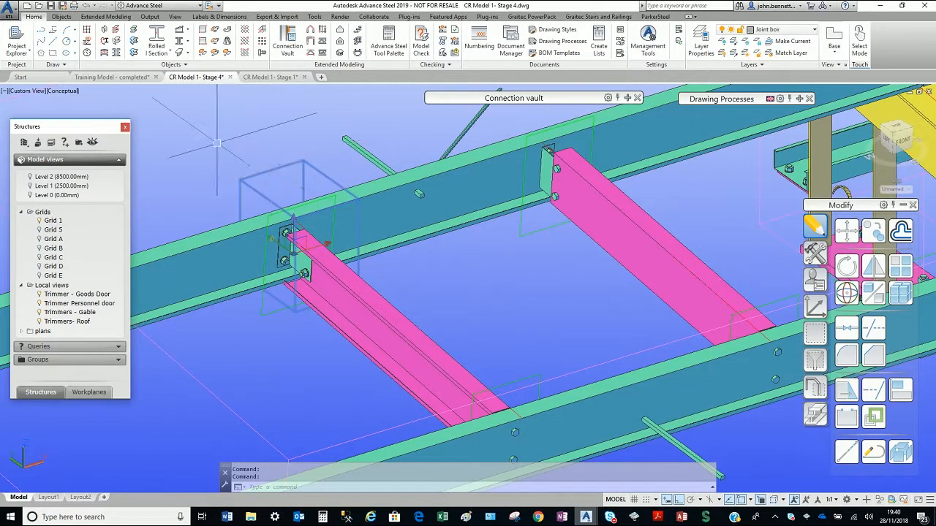
right_click(196, 157)
left_click(223, 316)
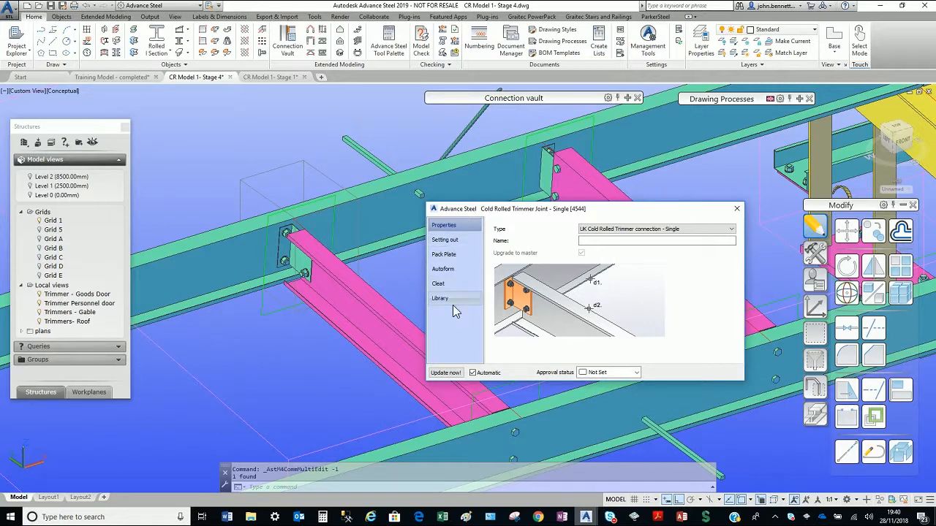
left_click(735, 212)
- Zoom out from the roof trimmers and examine the cleated connections of the gable trimmers to the side rails from several angles
scroll(383, 279, "down", 6)
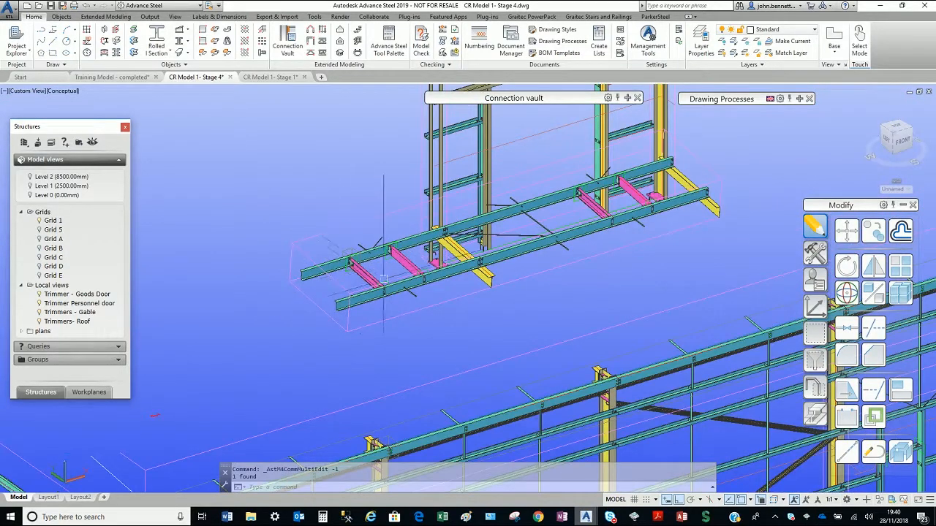
scroll(383, 280, "down", 3)
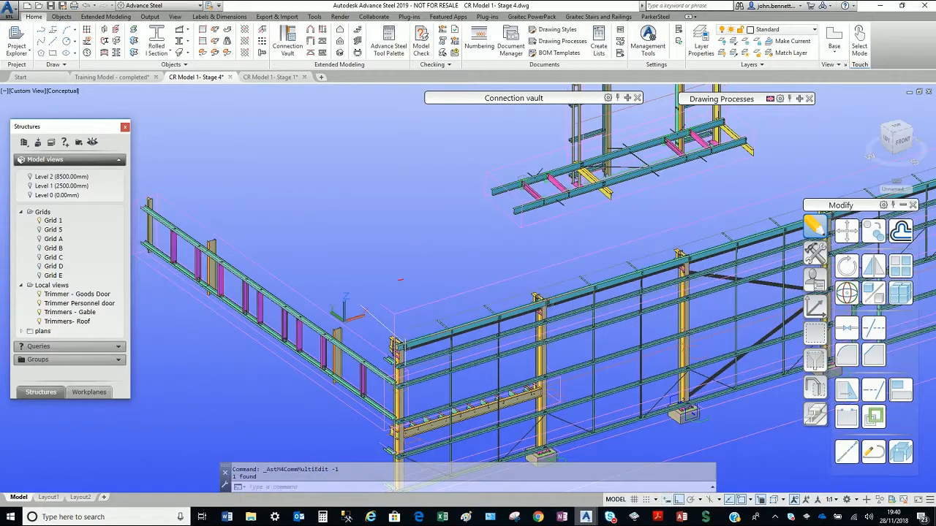
scroll(235, 294, "up", 5)
scroll(235, 315, "up", 2)
scroll(252, 303, "up", 3)
scroll(306, 277, "down", 5)
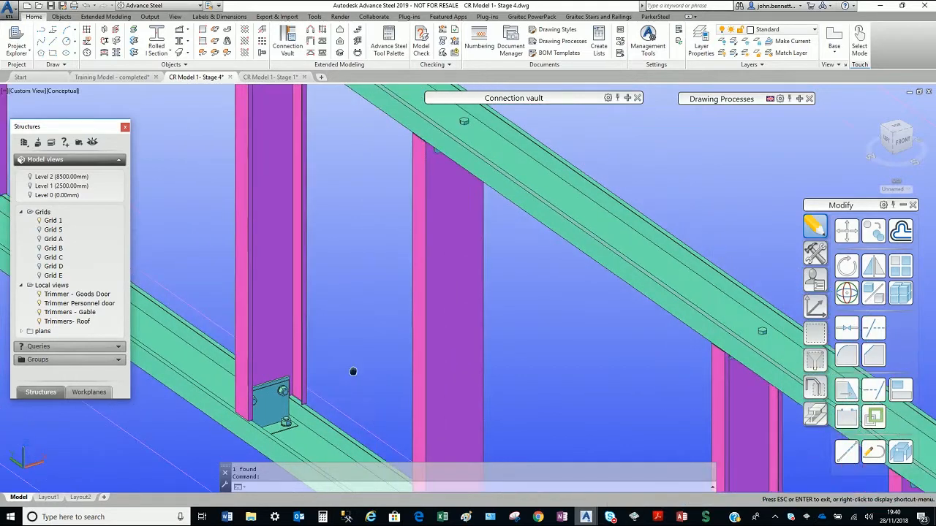
middle_click_drag(306, 277, 309, 231, "shift")
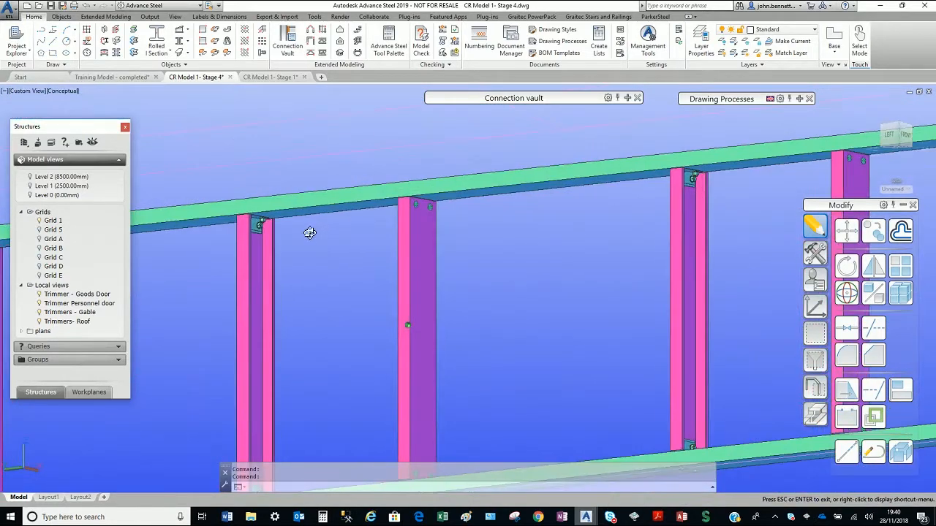
scroll(278, 223, "up", 6)
scroll(274, 224, "down", 1)
scroll(293, 216, "up", 6)
scroll(284, 248, "down", 4)
middle_click_drag(284, 249, 313, 119, "shift")
scroll(371, 304, "down", 5)
scroll(391, 285, "up", 2)
scroll(390, 284, "down", 2)
middle_click_drag(390, 285, 449, 220, "shift")
scroll(654, 168, "down", 7)
middle_click_drag(421, 252, 437, 310, "shift")
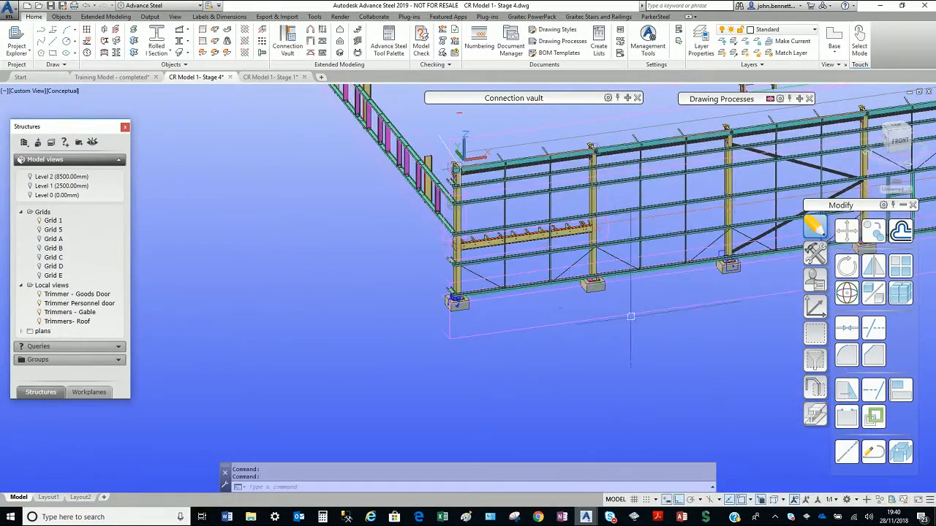
- Examine the personnel door trimmers and their connections to the adjoining side rails and door header
middle_click_drag(630, 316, 381, 307)
scroll(614, 218, "up", 3)
middle_click_drag(620, 209, 439, 227, "shift")
middle_click_drag(345, 225, 468, 260, "shift")
scroll(585, 180, "up", 3)
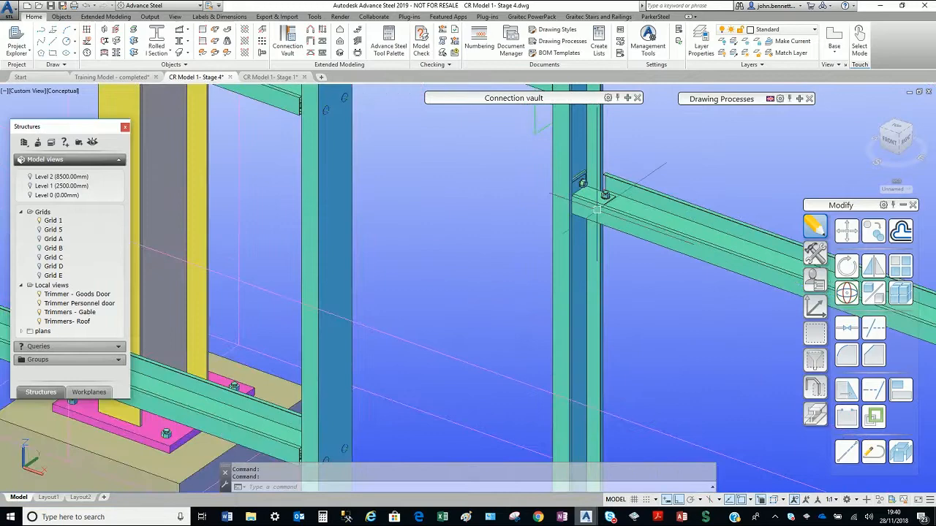
scroll(519, 231, "down", 2)
middle_click_drag(516, 231, 482, 248)
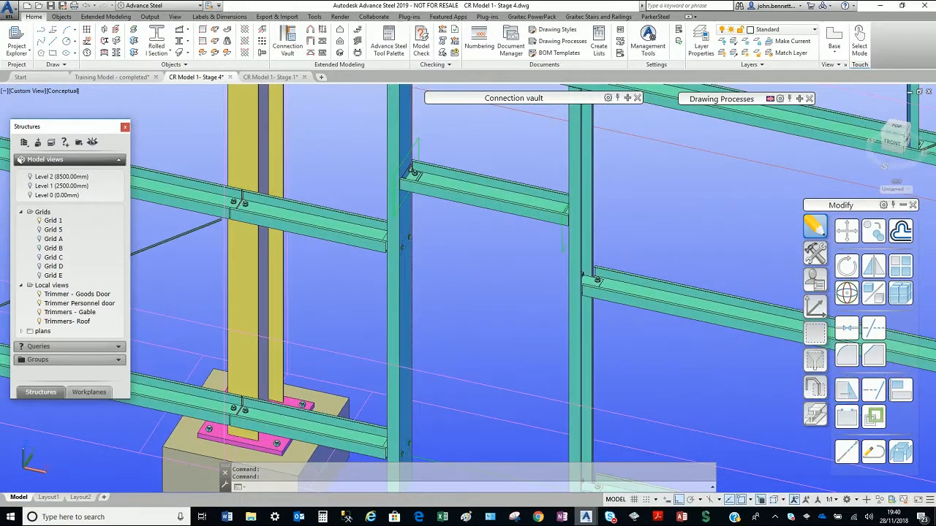
scroll(397, 173, "up", 6)
scroll(430, 183, "down", 4)
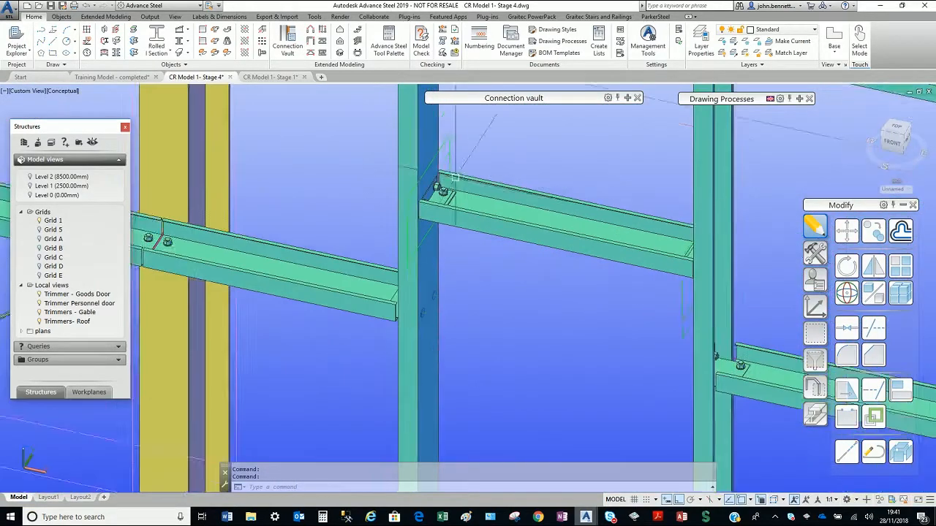
middle_click_drag(458, 169, 450, 222)
scroll(457, 219, "down", 3)
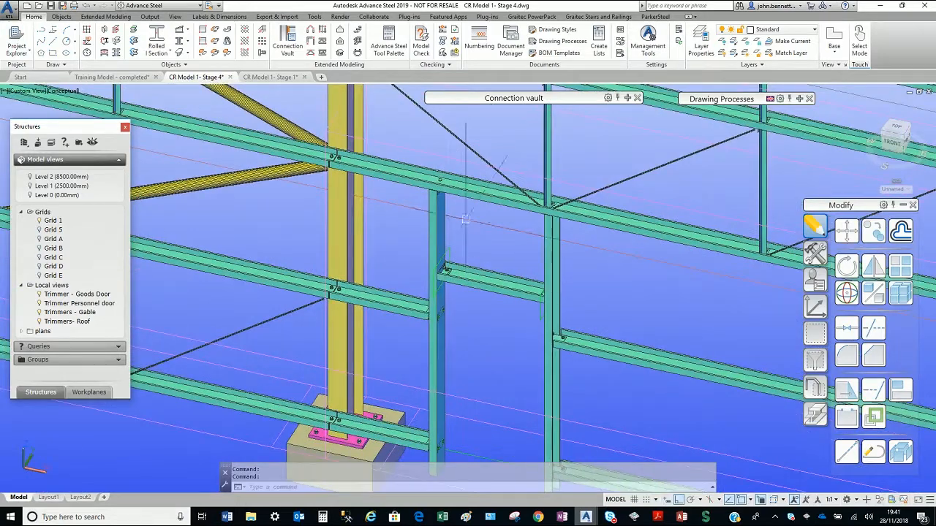
- Inspect the Cleat settings in the joint properties of the trimmer base cleat angle at the goods door, and close them
scroll(465, 173, "down", 2)
middle_click_drag(466, 172, 400, 178, "shift")
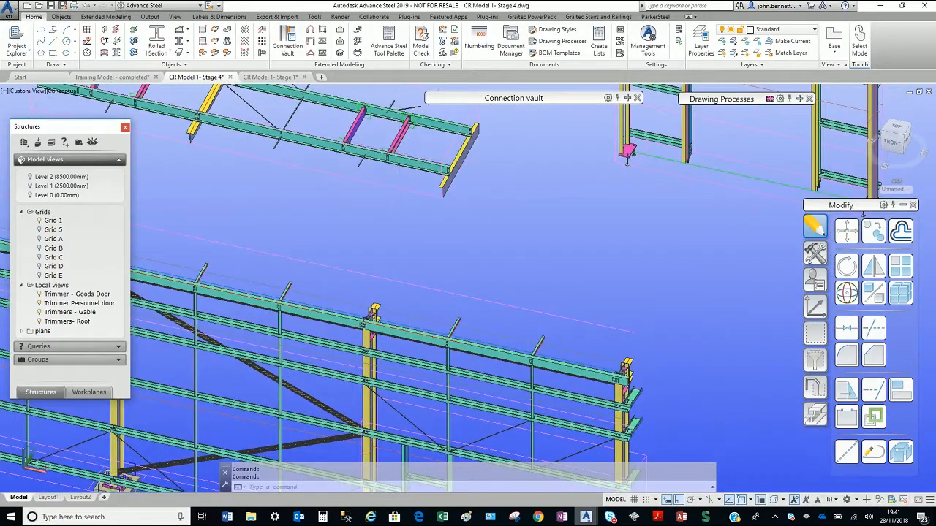
middle_click_drag(426, 140, 348, 203)
middle_click_drag(490, 204, 393, 246)
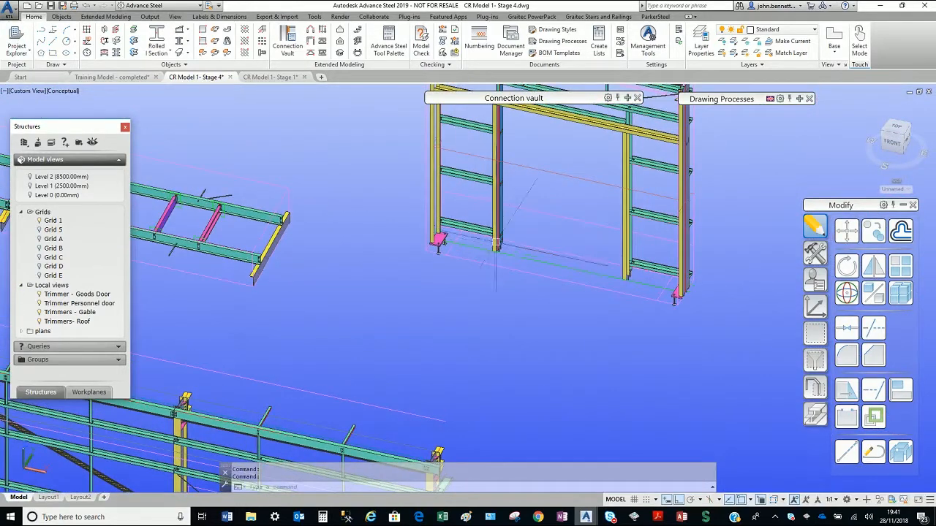
scroll(496, 242, "up", 6)
middle_click_drag(510, 245, 355, 185, "shift")
middle_click_drag(388, 348, 367, 176)
middle_click_drag(445, 366, 350, 321, "shift")
scroll(474, 350, "up", 3)
middle_click_drag(470, 347, 432, 243, "shift")
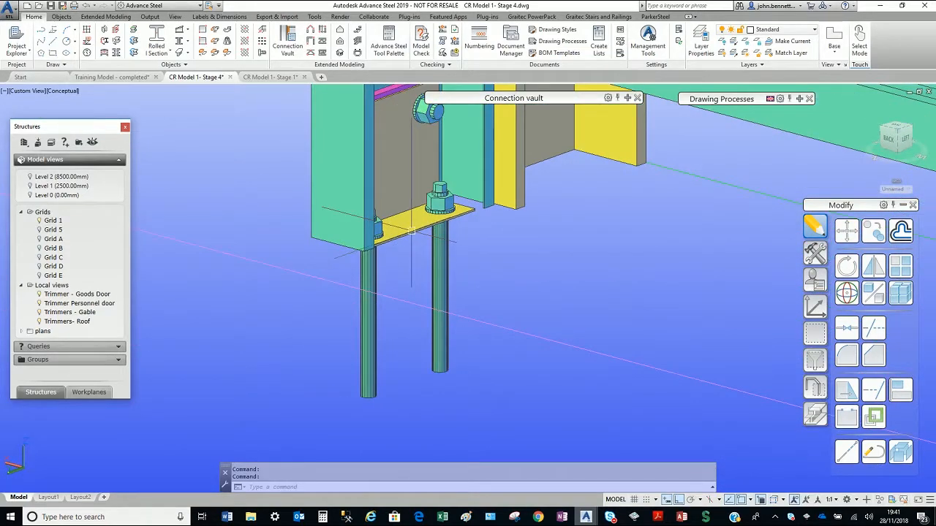
left_click(352, 238)
right_click(277, 212)
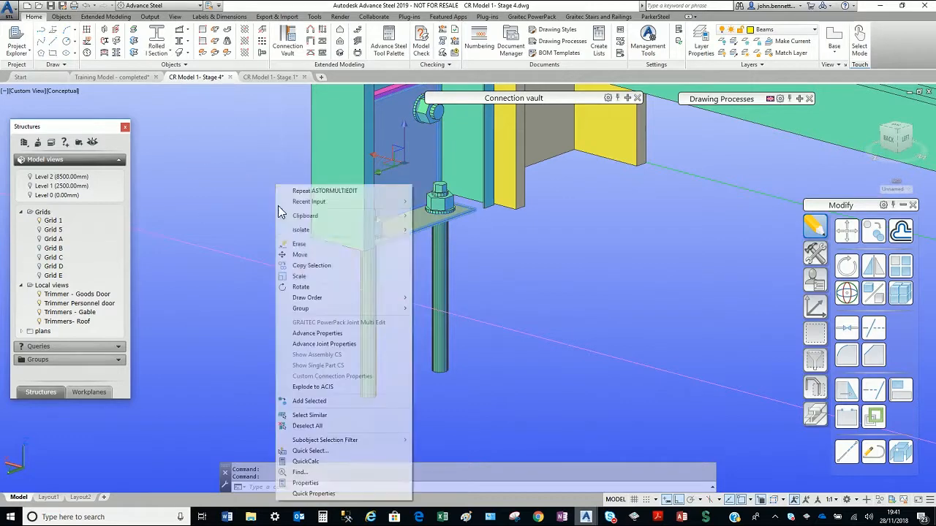
left_click(307, 343)
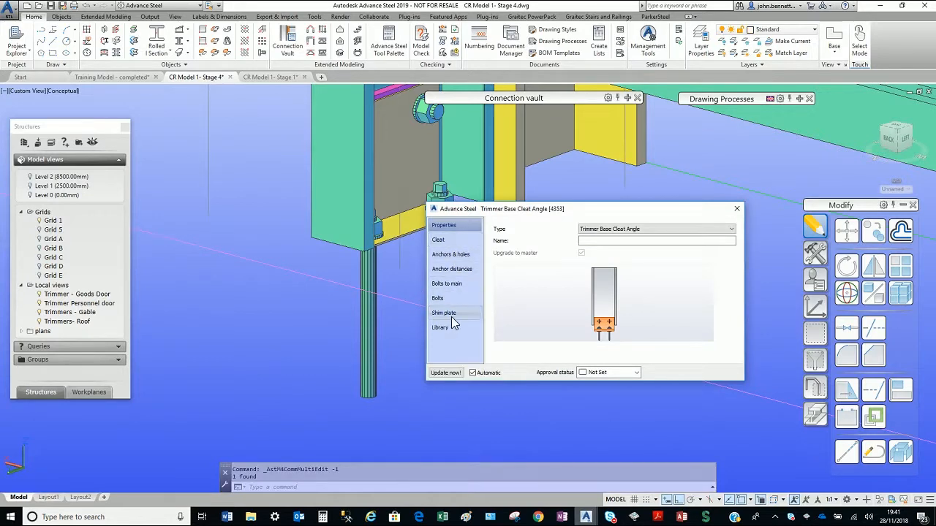
left_click(437, 241)
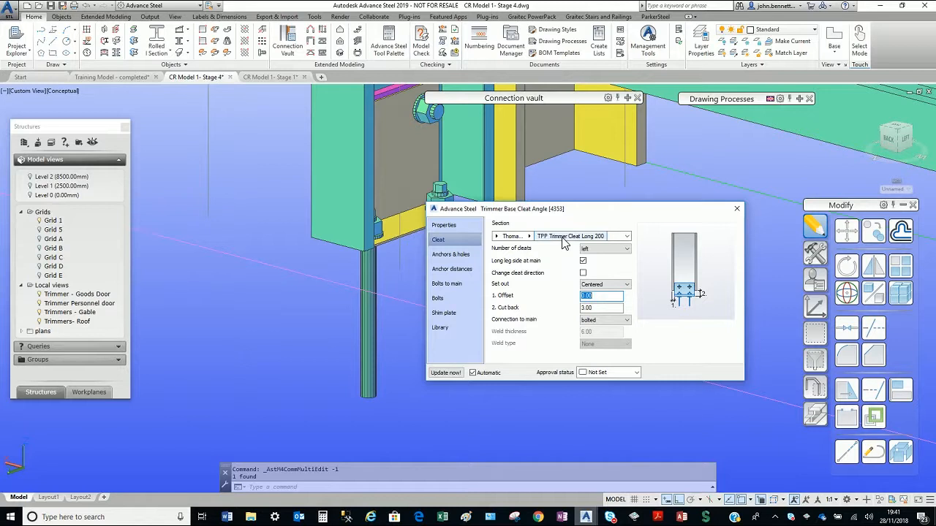
left_click(740, 212)
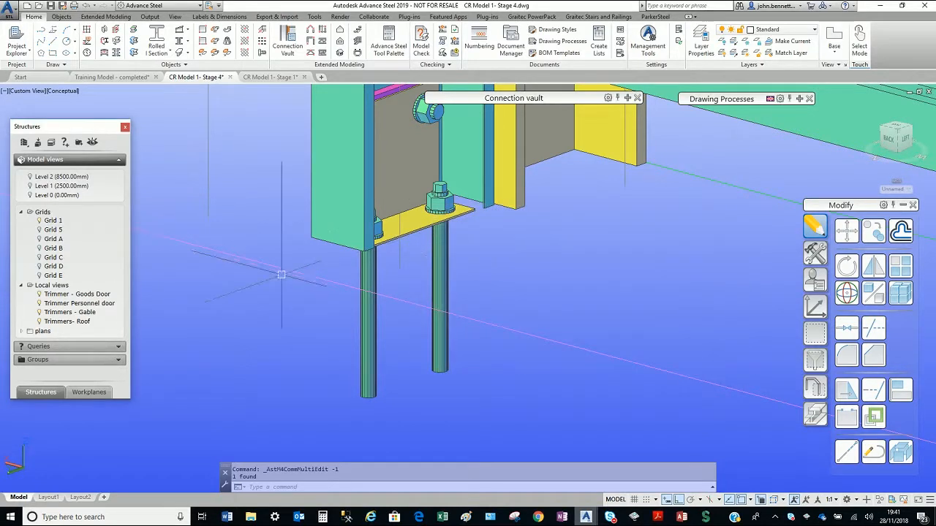
- Browse the Purlins Cold rolled and Fabricator specific macros categories of the connection vault, and collapse the vault
scroll(280, 278, "down", 5)
middle_click_drag(271, 279, 357, 377)
scroll(358, 377, "down", 4)
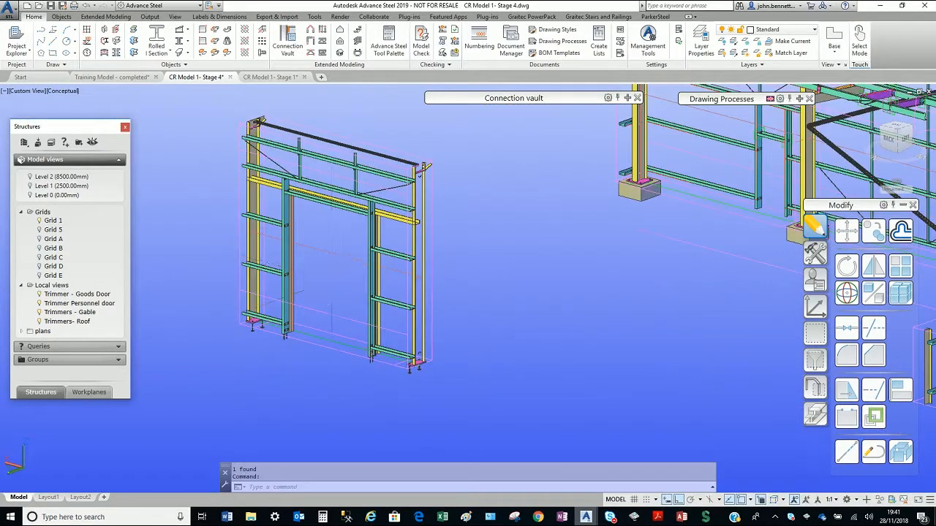
middle_click_drag(327, 271, 319, 328)
scroll(415, 292, "down", 3)
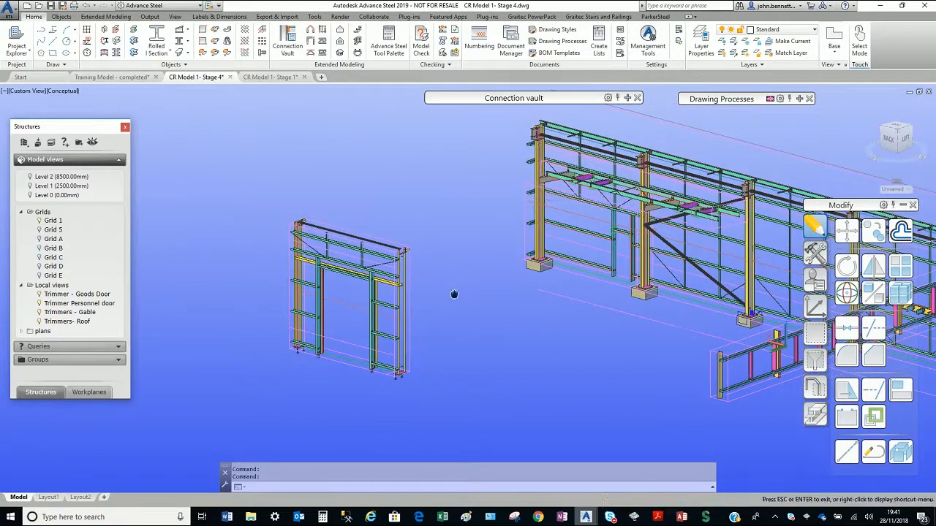
mouse_move(564, 103)
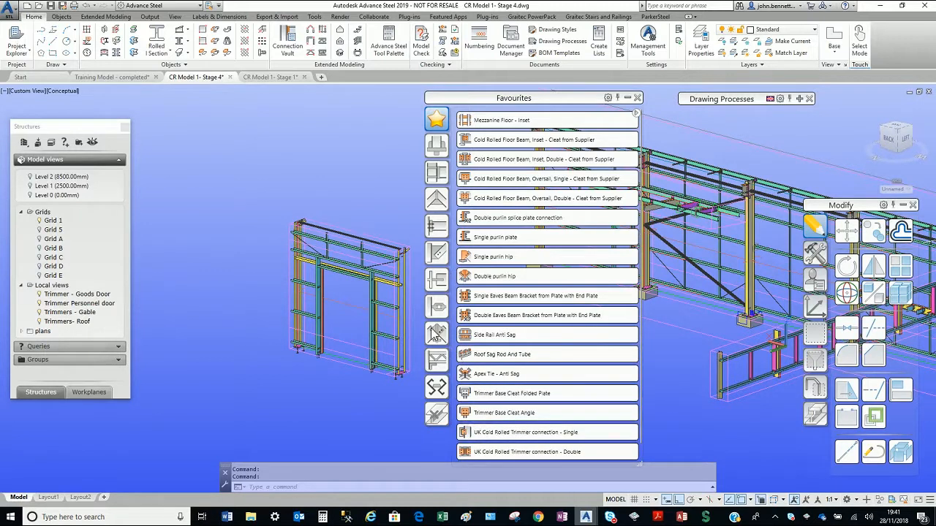
left_click(437, 332)
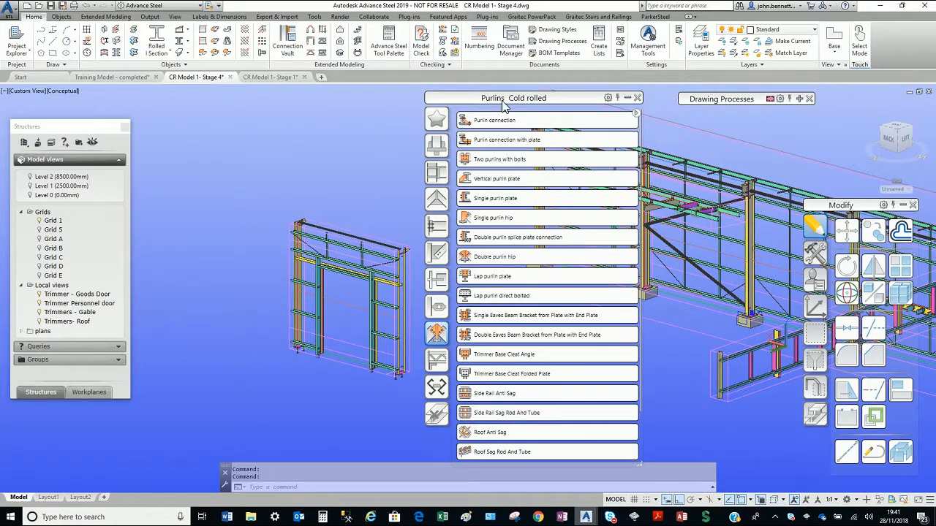
left_click(437, 387)
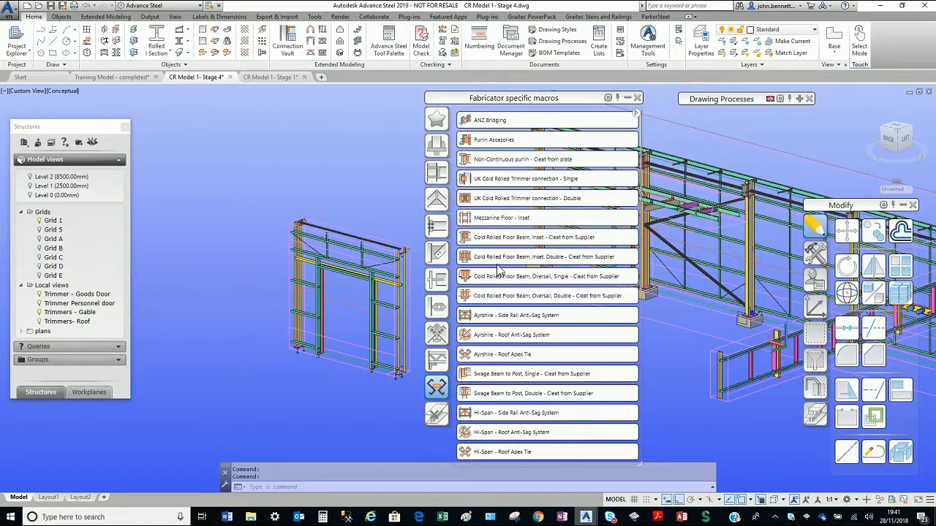
left_click(626, 98)
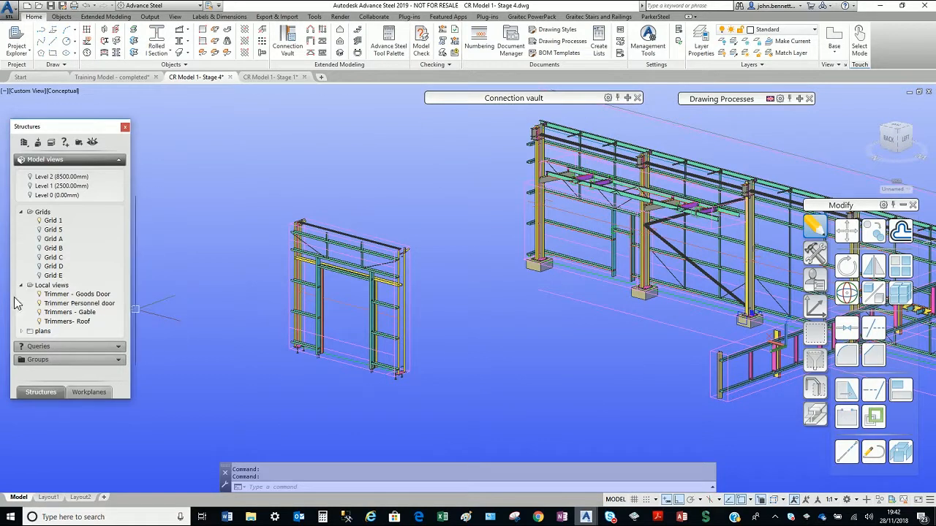
- Expand the plans group of model views and switch on the Mezz plan view to show the mezzanine floor
left_click(22, 331)
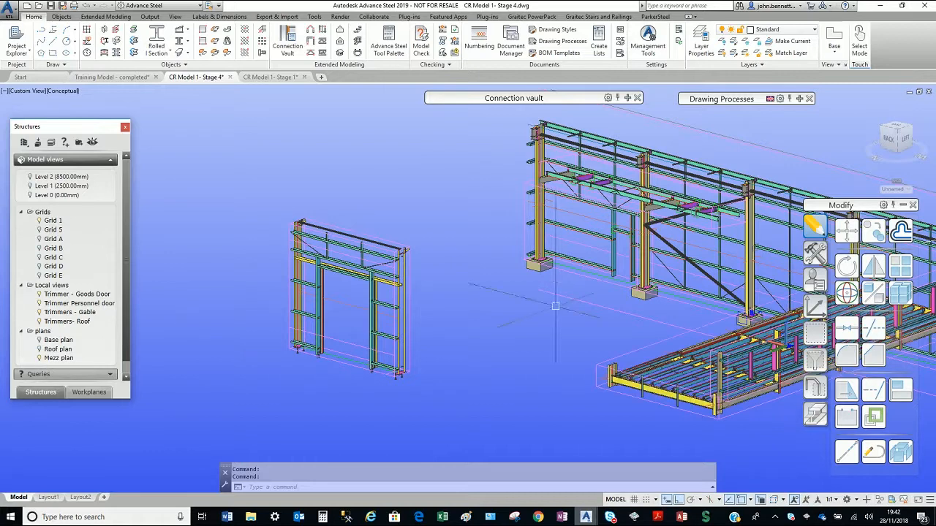
middle_click_drag(573, 304, 431, 290)
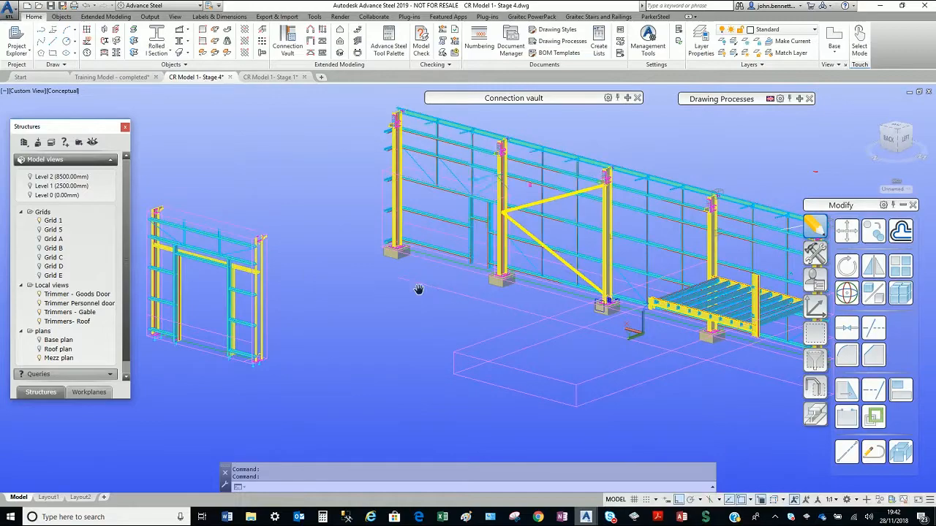
middle_click_drag(505, 330, 751, 245, "shift")
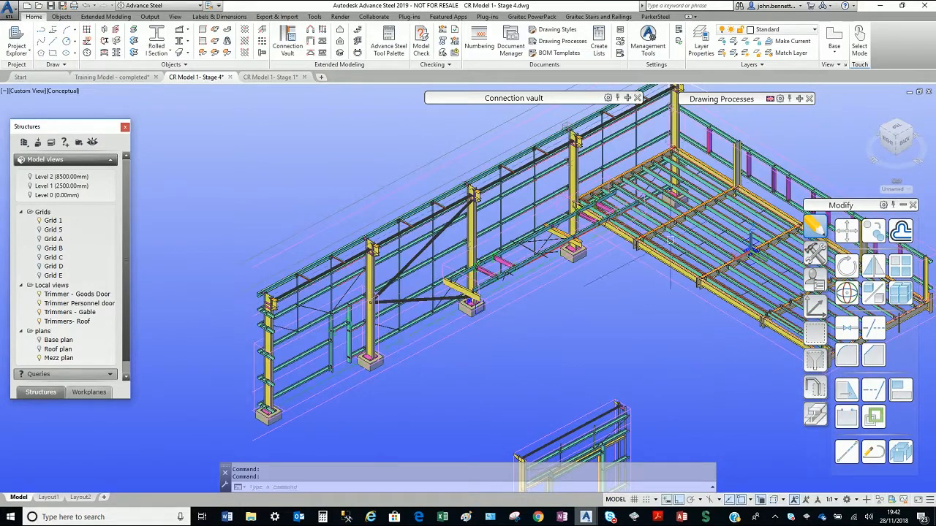
- Inspect the Floor settings in the joint properties of the inset mezzanine floor beams, and close them
scroll(680, 241, "up", 3)
scroll(620, 206, "up", 3)
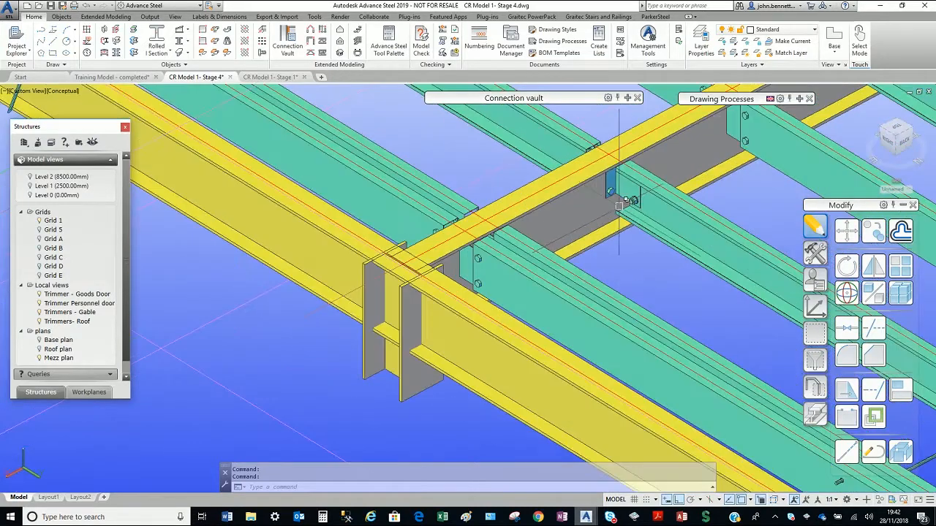
scroll(620, 205, "down", 3)
scroll(629, 208, "down", 3)
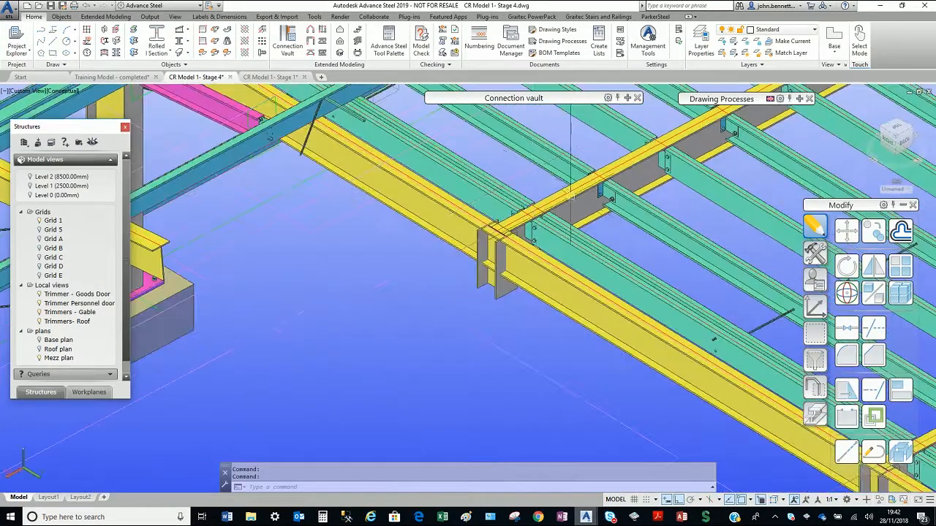
left_click(531, 168)
right_click(491, 160)
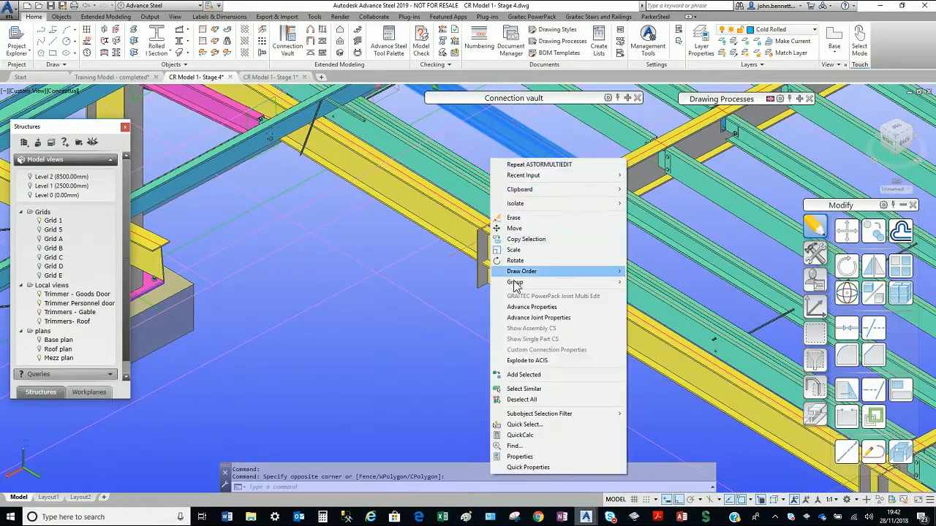
left_click(538, 317)
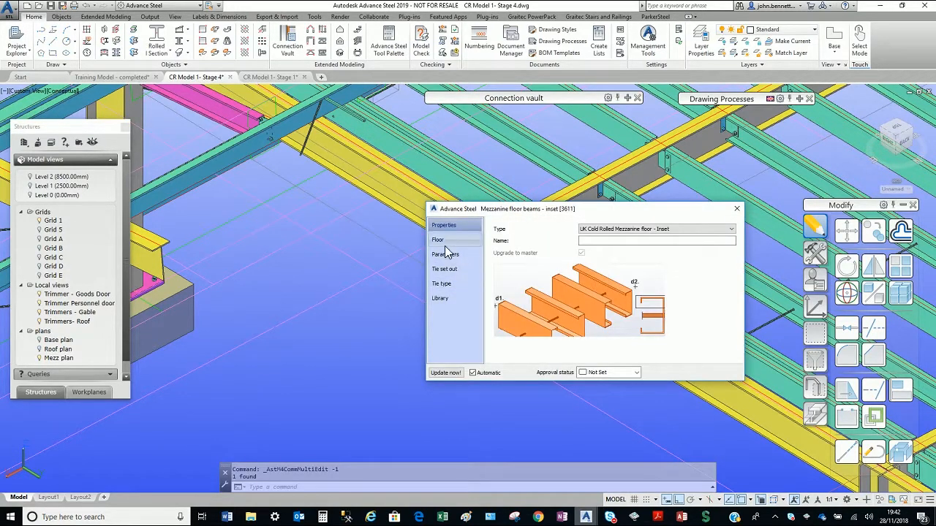
left_click(438, 241)
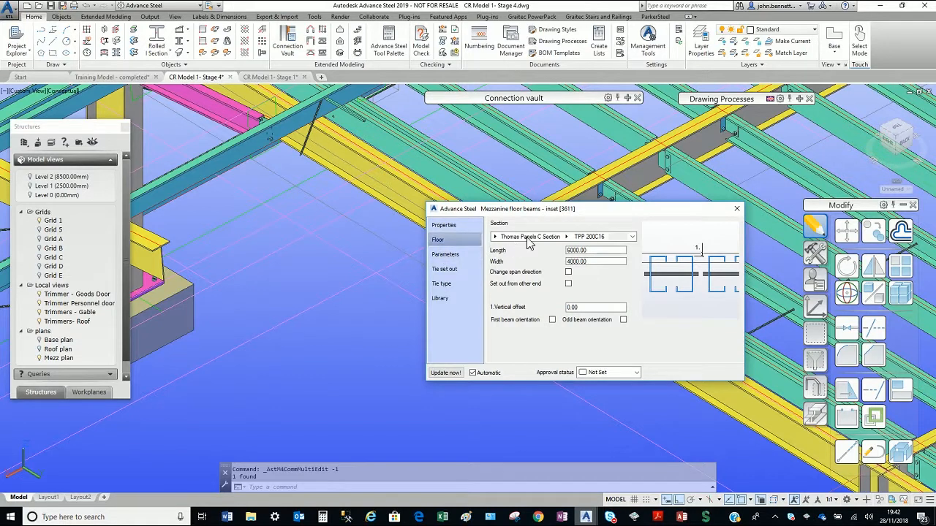
left_click(736, 210)
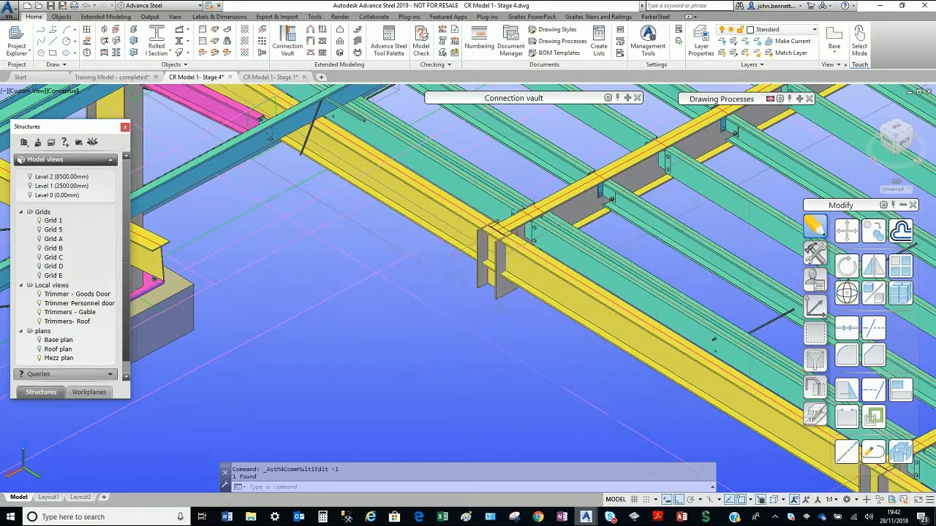
- Review the Cleat settings of the double inset floor beam joint on the mezzanine, close its joint properties and clear the selection
scroll(606, 193, "up", 4)
left_click(607, 193)
right_click(432, 172)
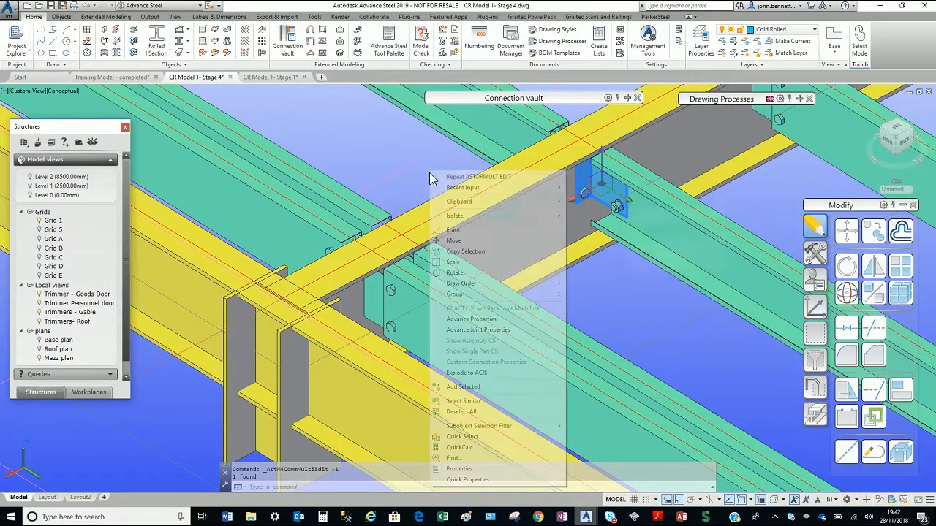
left_click(468, 329)
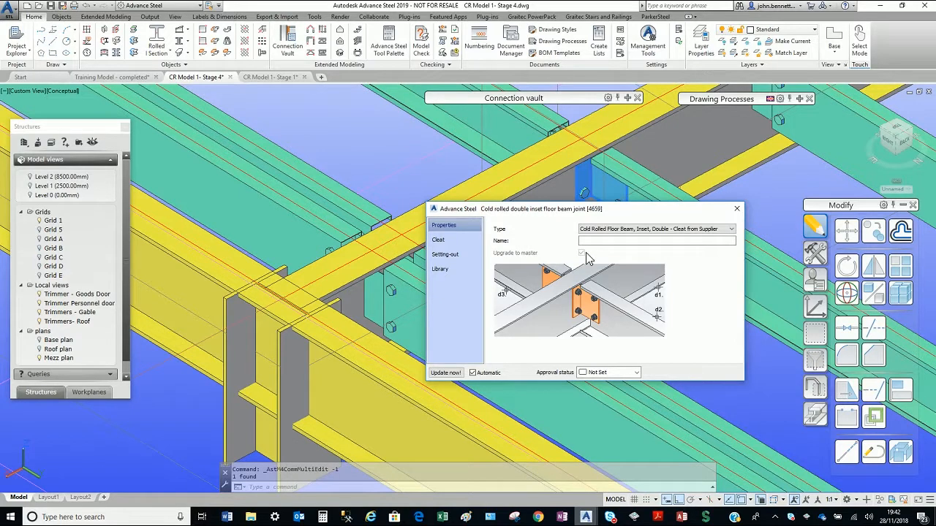
left_click(439, 240)
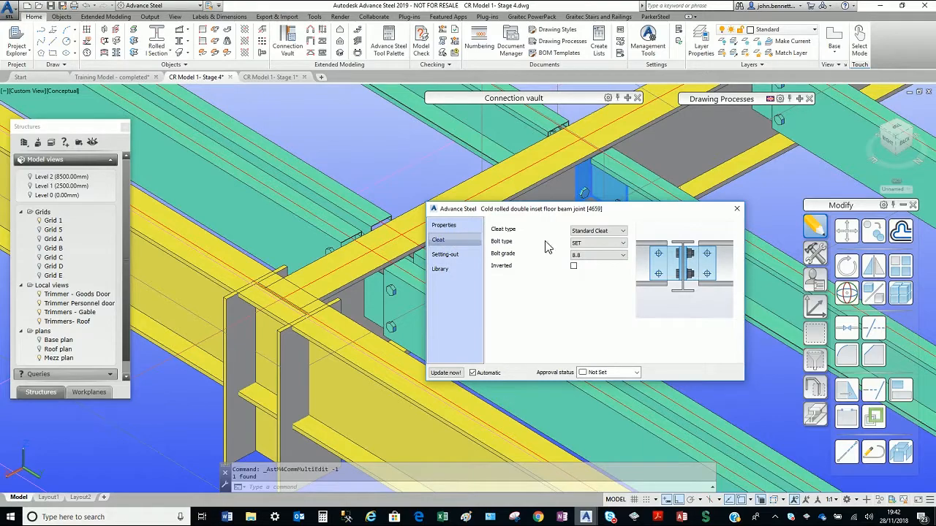
left_click(737, 209)
middle_click_drag(453, 307, 278, 103, "shift")
scroll(592, 293, "down", 6)
key("Escape")
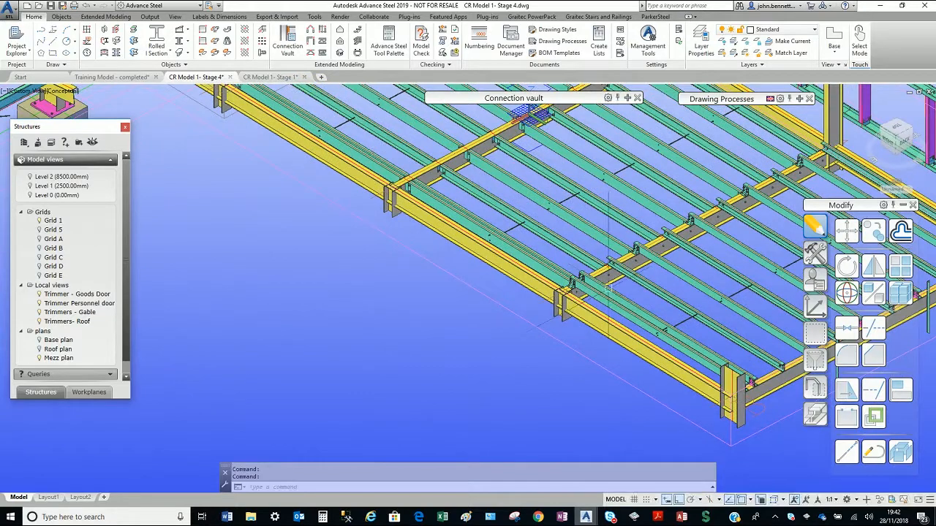
- Check the joint properties of a single oversail floor beam cleat on the mezzanine, and close them
scroll(608, 289, "up", 8)
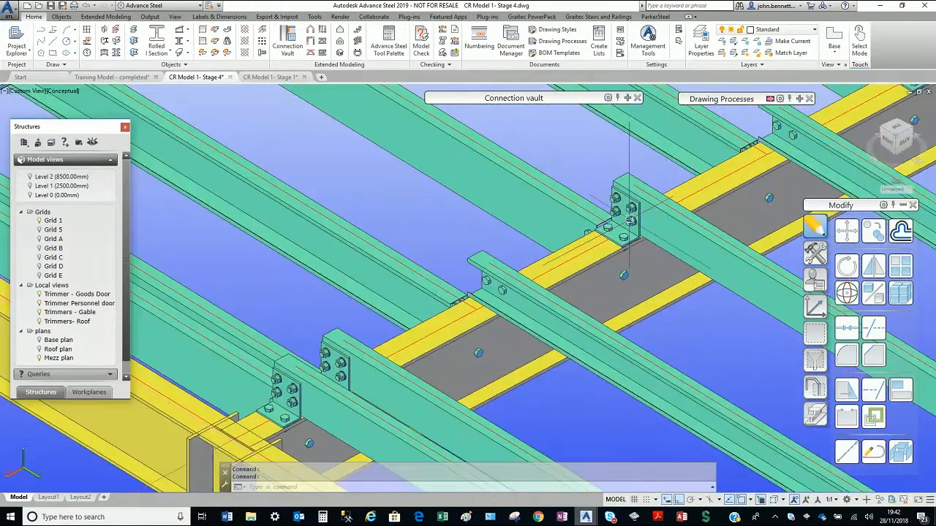
middle_click_drag(330, 348, 371, 307)
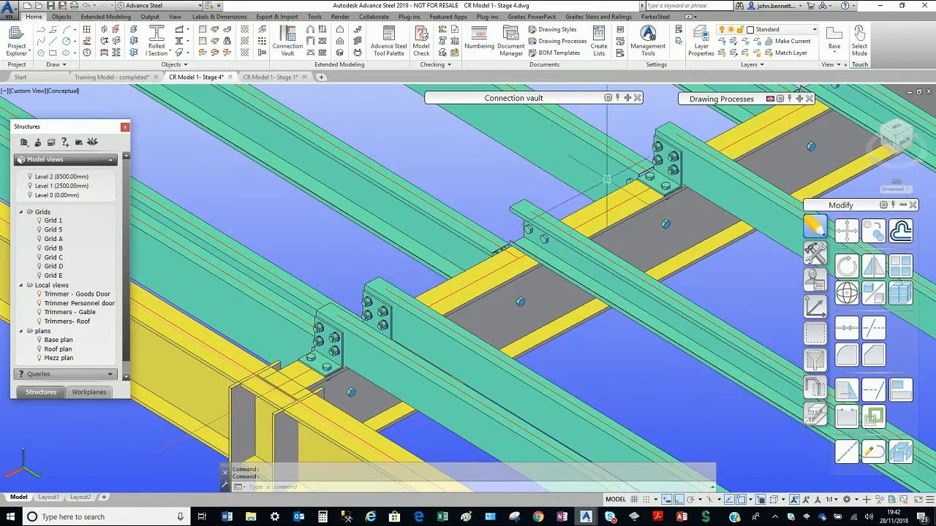
scroll(607, 179, "up", 2)
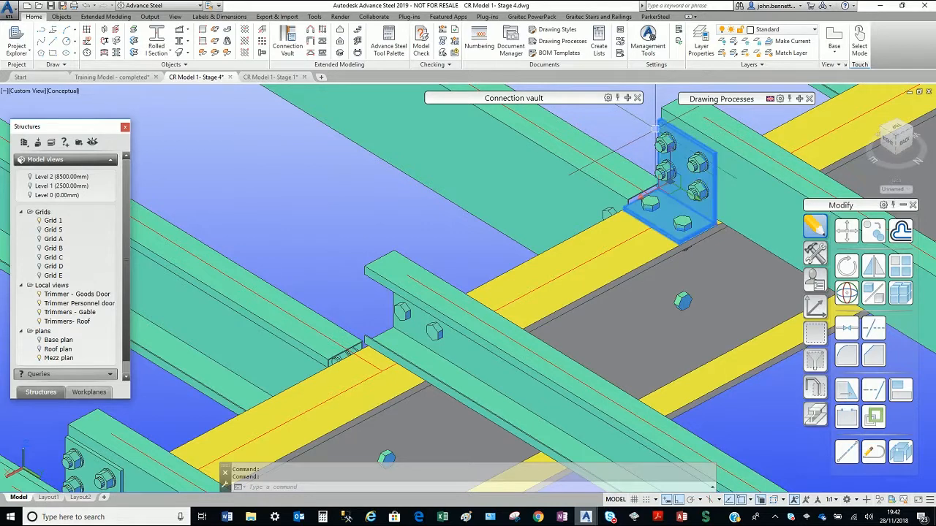
left_click(655, 129)
right_click(621, 126)
left_click(662, 284)
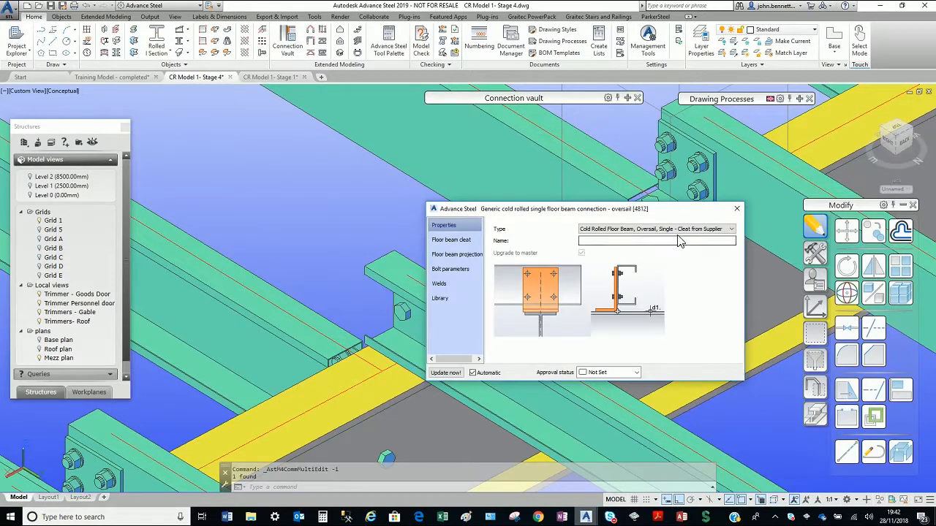
left_click(736, 210)
- Open the joint properties of the anti-sag system between the side rails on the building's side wall
scroll(384, 285, "down", 3)
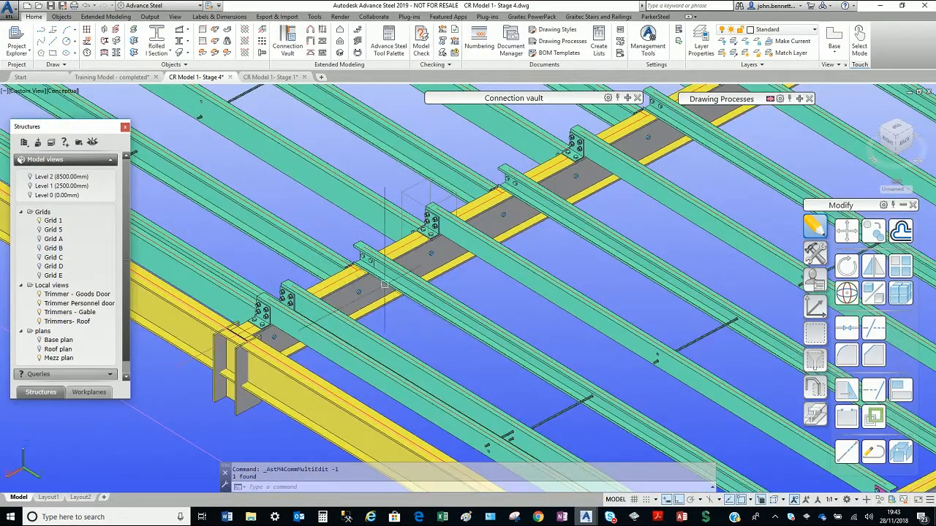
scroll(384, 286, "down", 8)
middle_click_drag(307, 117, 459, 216)
middle_click_drag(279, 361, 407, 214, "shift")
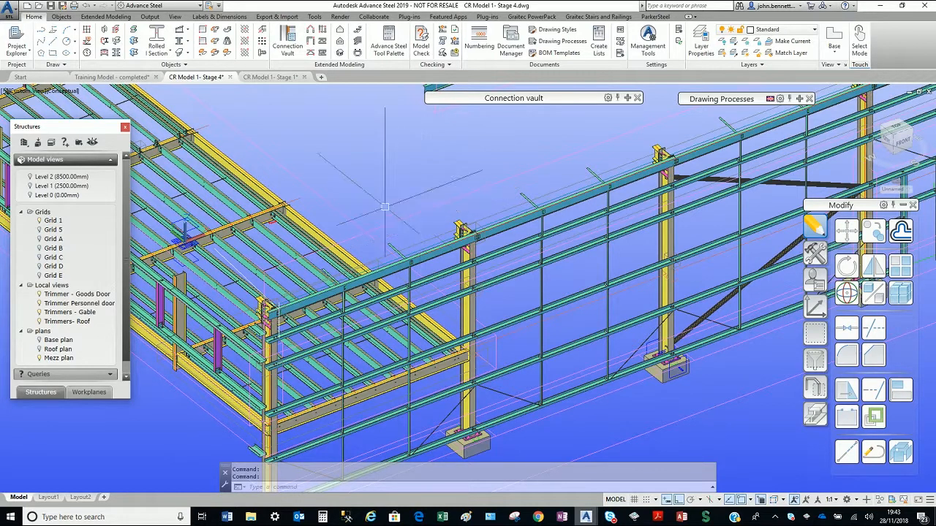
middle_click_drag(380, 219, 362, 176, "shift")
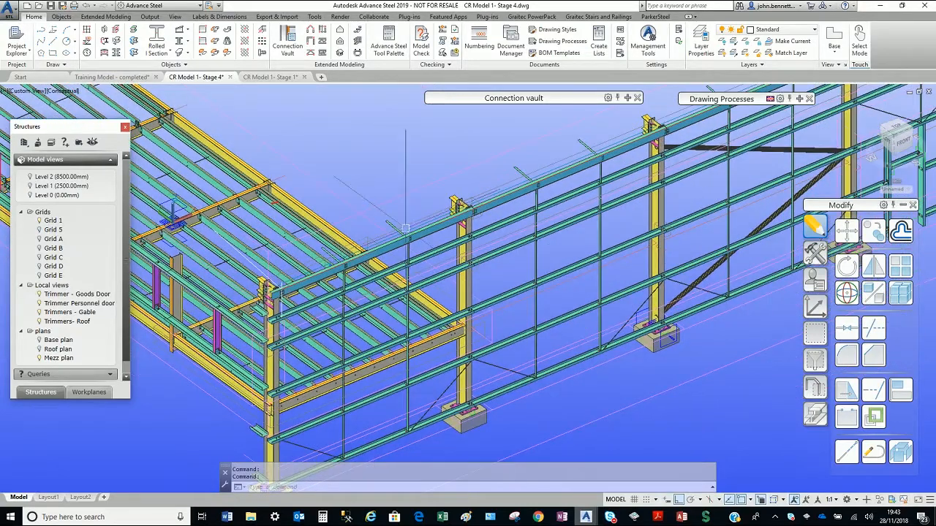
scroll(519, 284, "up", 3)
left_click(549, 248)
right_click(479, 255)
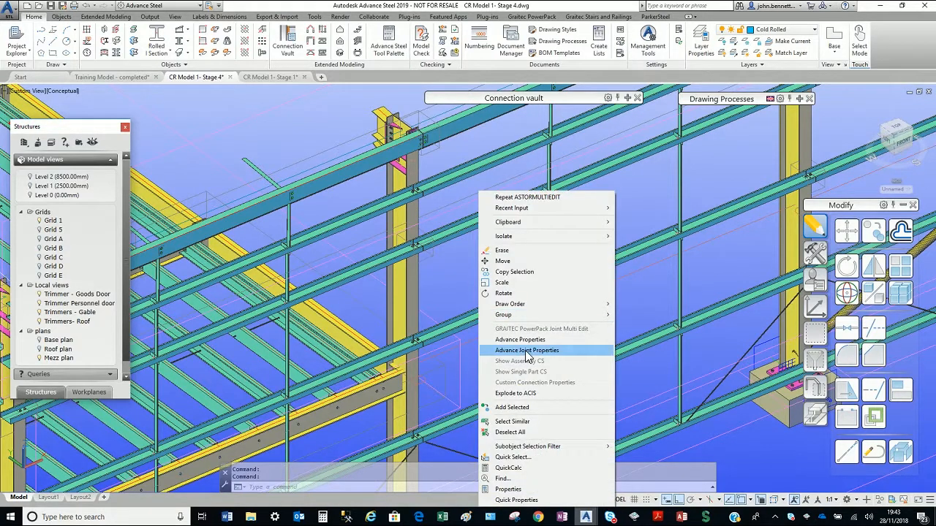
left_click(516, 350)
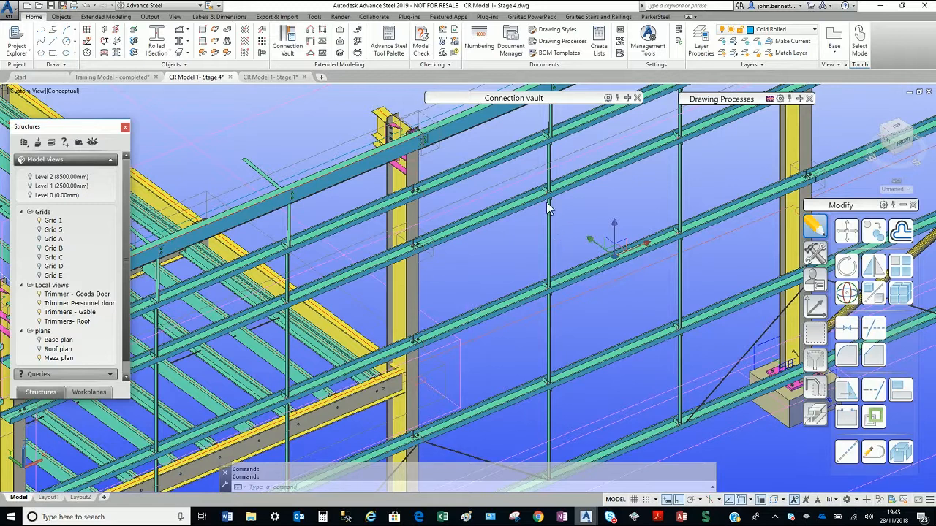
double_click(530, 369)
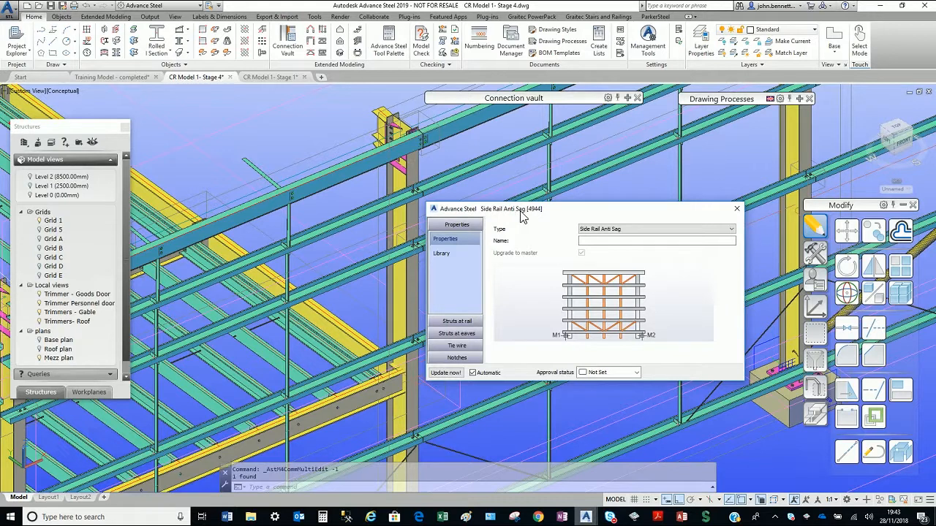
- Review the Set out, Rail To Rail and cleat settings for the struts at rail, and close the Side Rail Anti Sag properties
left_click(457, 321)
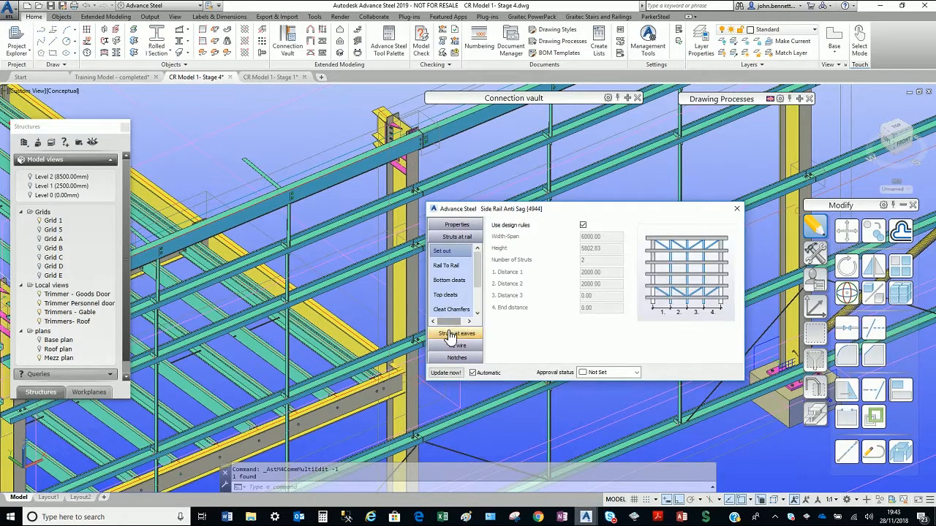
left_click(447, 267)
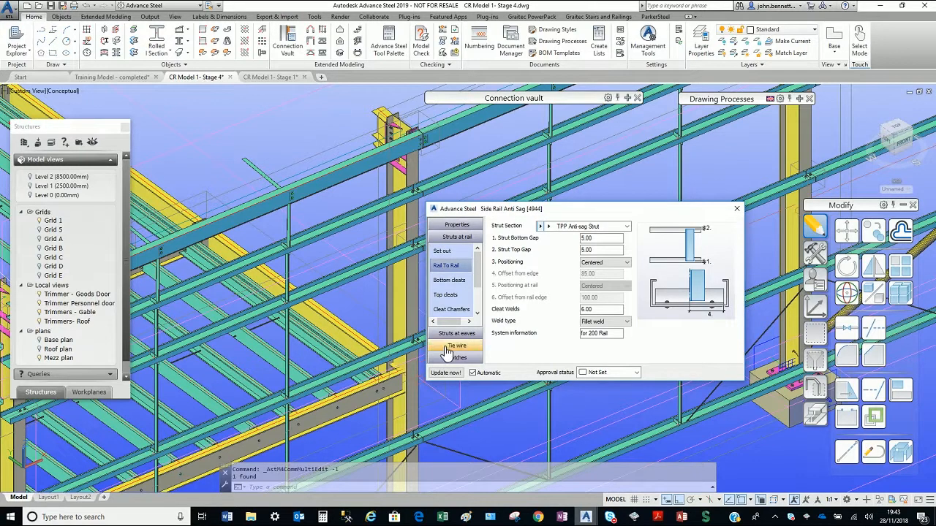
left_click(445, 294)
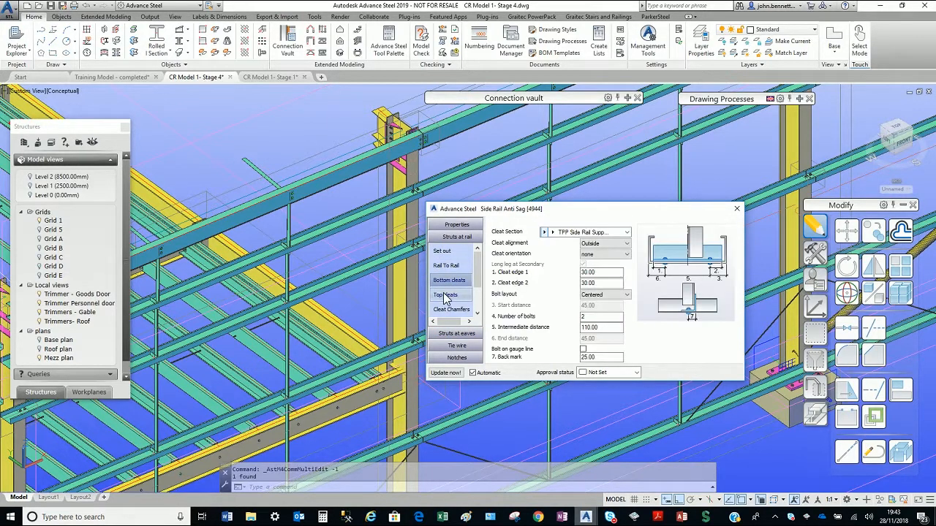
left_click(443, 251)
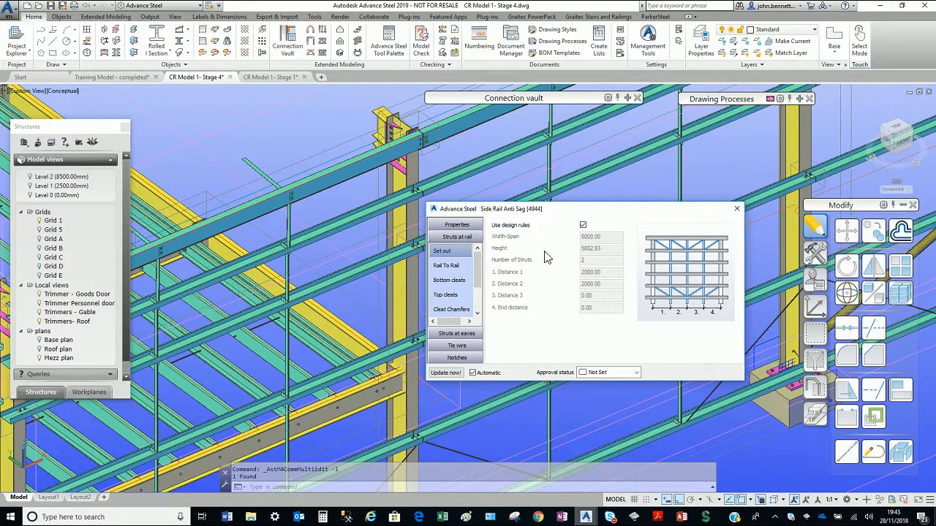
left_click(737, 210)
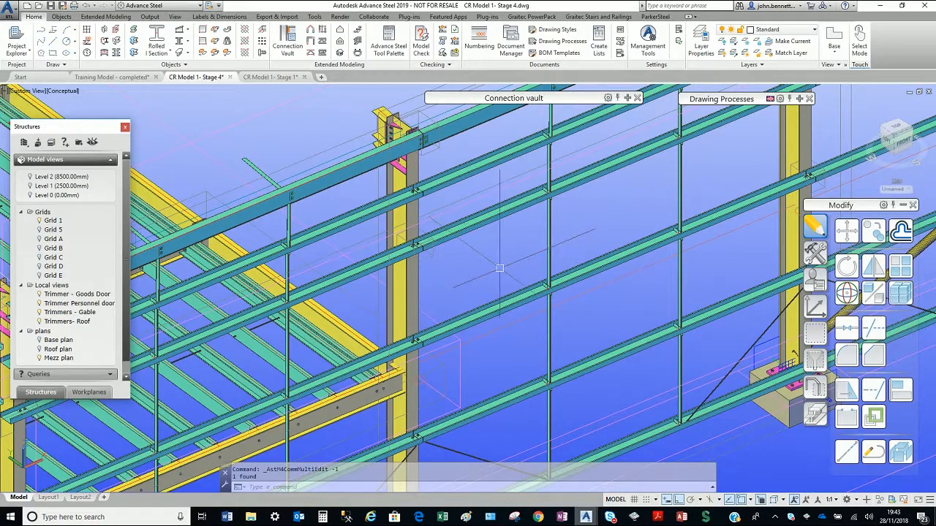
- Inspect the Rods settings in the joint properties of the Roof Sag Rod And Tube system between the purlins, and close them
middle_click_drag(499, 268, 613, 349, "shift")
middle_click_drag(656, 310, 593, 329, "shift")
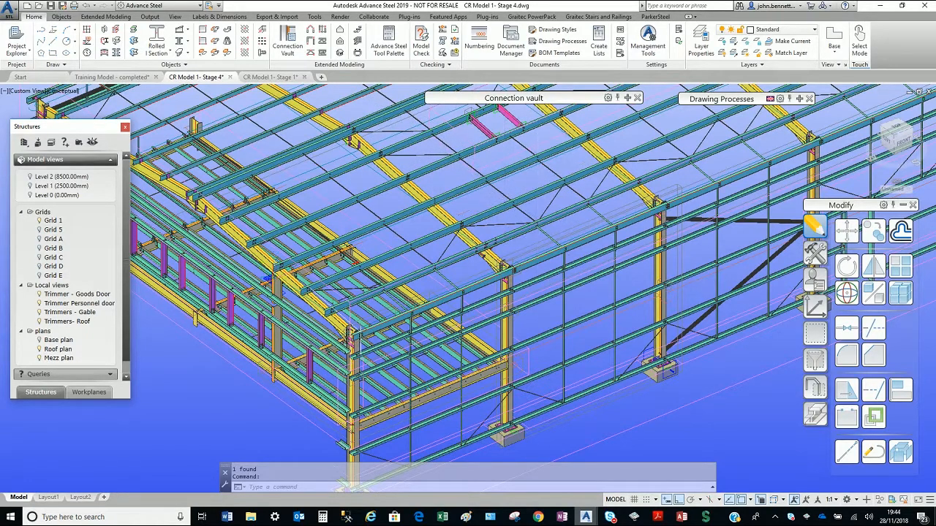
scroll(529, 218, "up", 3)
scroll(462, 177, "up", 3)
right_click(405, 183)
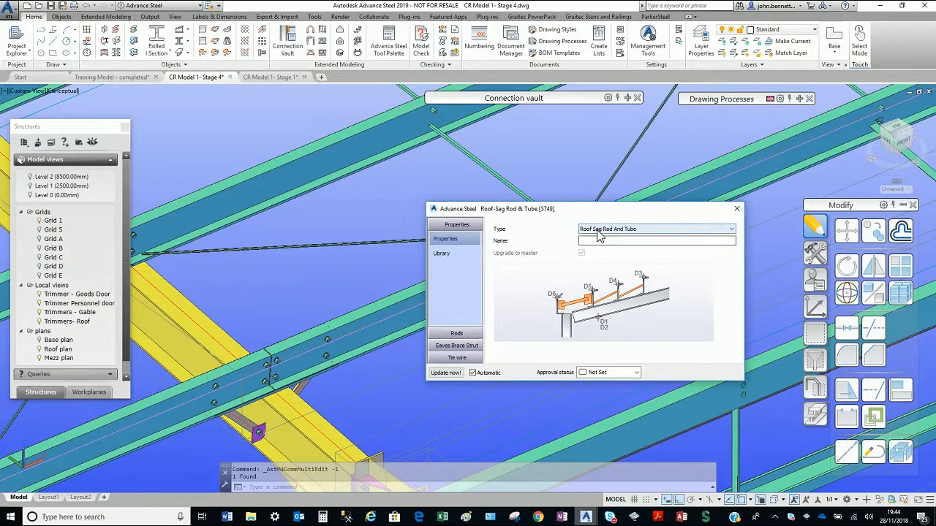
left_click(456, 333)
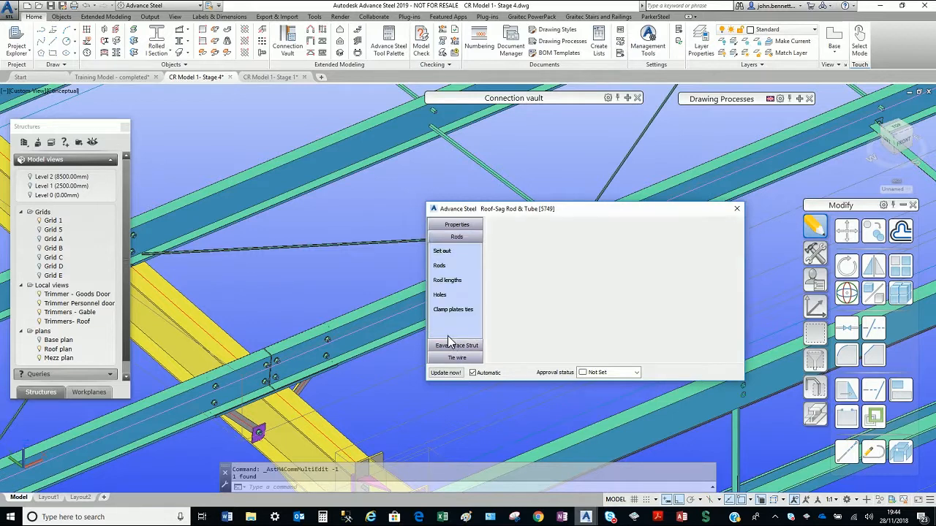
left_click(439, 265)
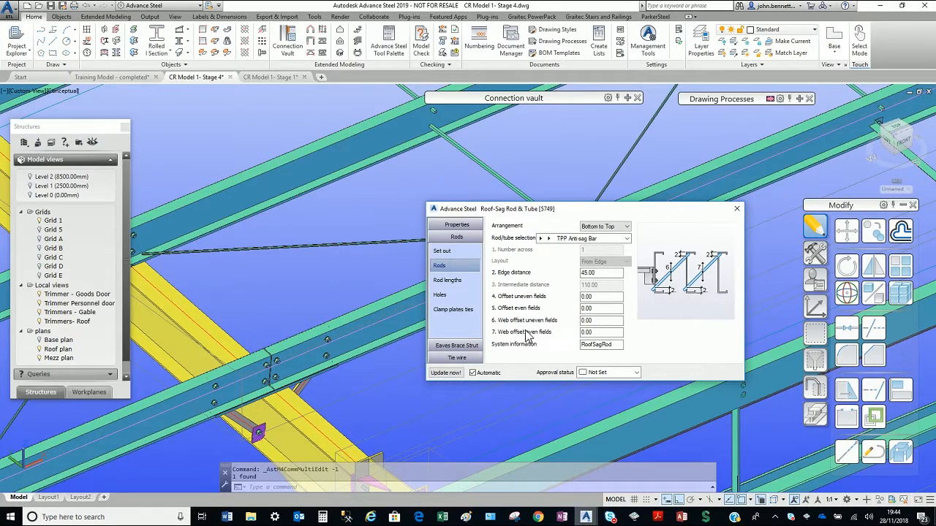
left_click(737, 209)
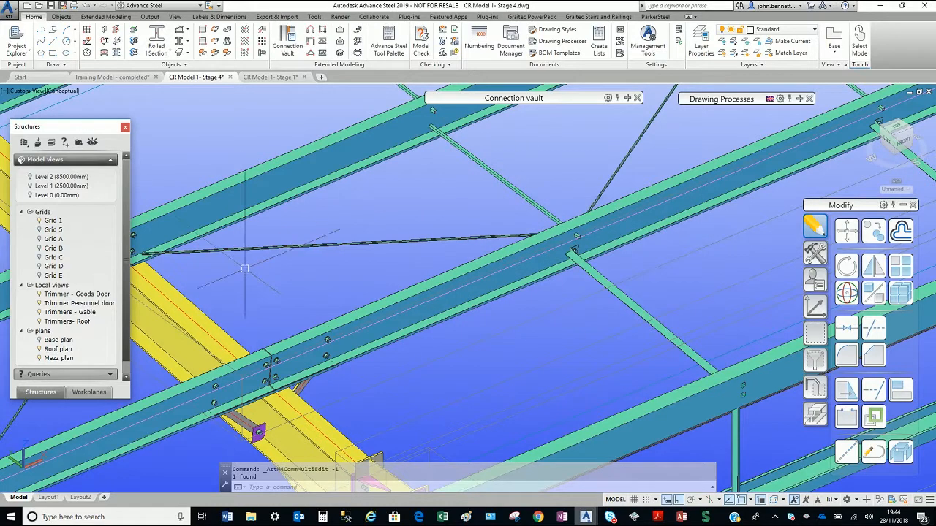
- View the custom connection properties of the strut between the eaves beam and the adjacent purlin, and close them
scroll(273, 259, "down", 3)
middle_click_drag(275, 256, 320, 302)
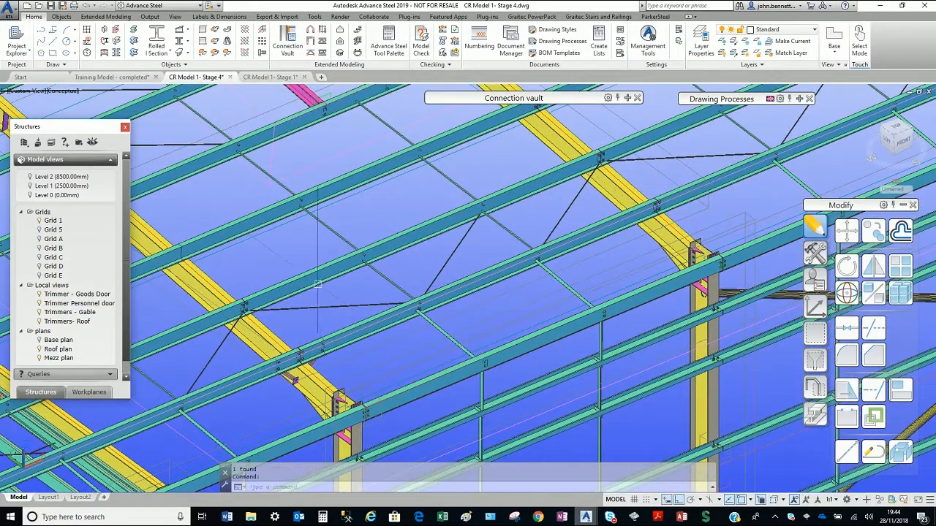
scroll(408, 332, "up", 3)
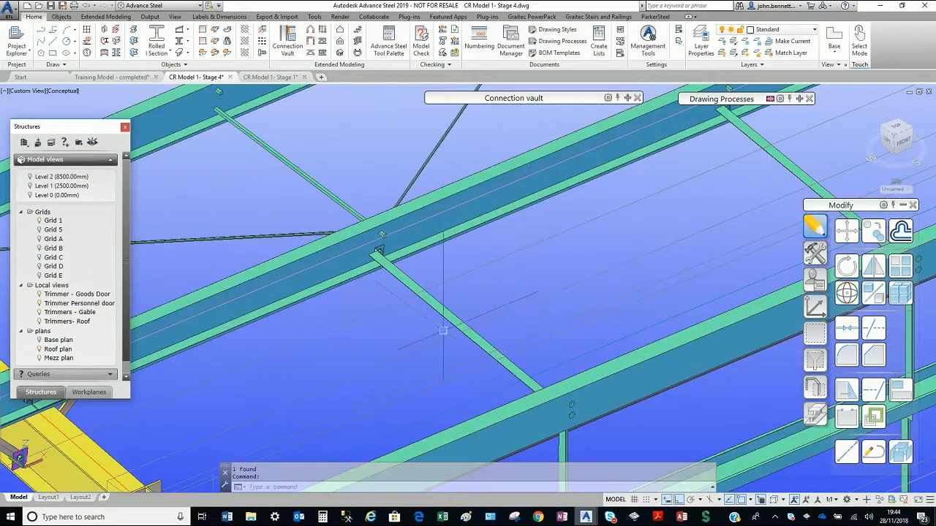
mouse_move(446, 329)
middle_mouse_down("shift")
mouse_move(464, 309)
mouse_move(443, 309)
mouse_move(452, 320)
middle_mouse_up("shift")
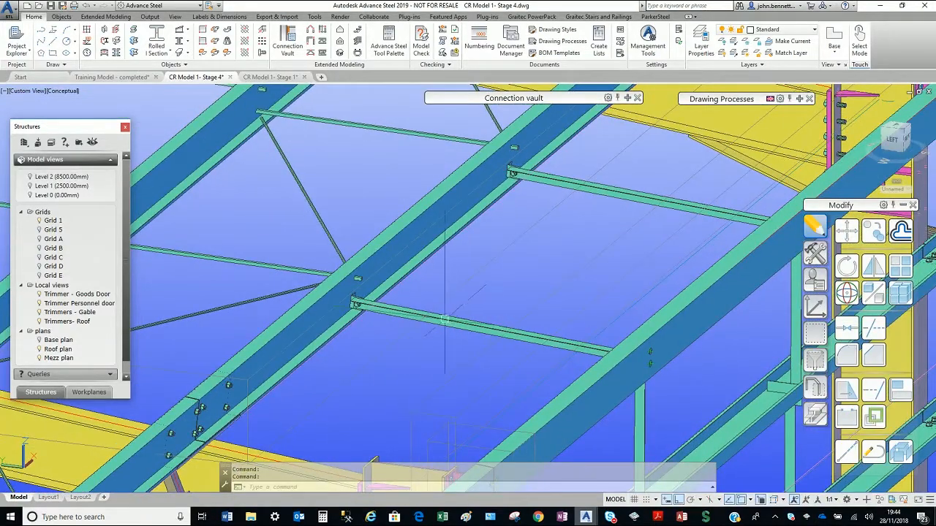
left_click(444, 319)
right_click(470, 319)
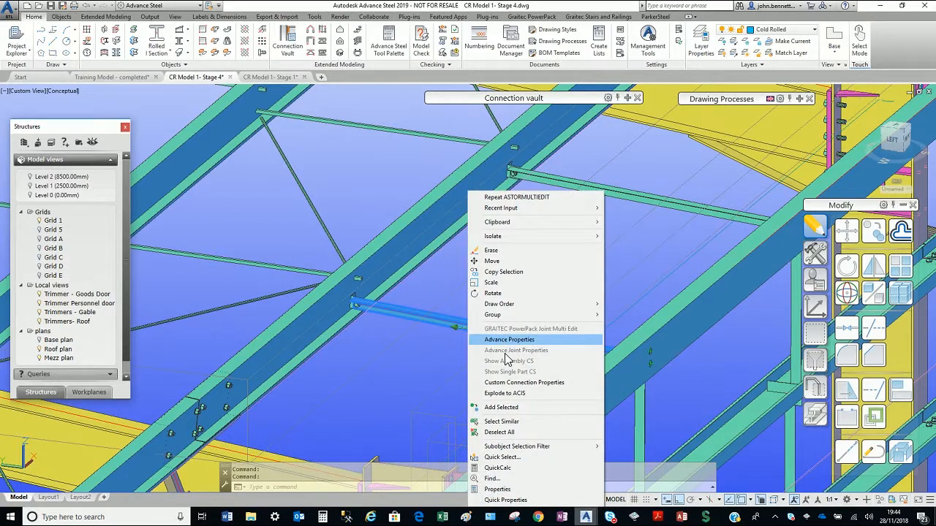
left_click(512, 382)
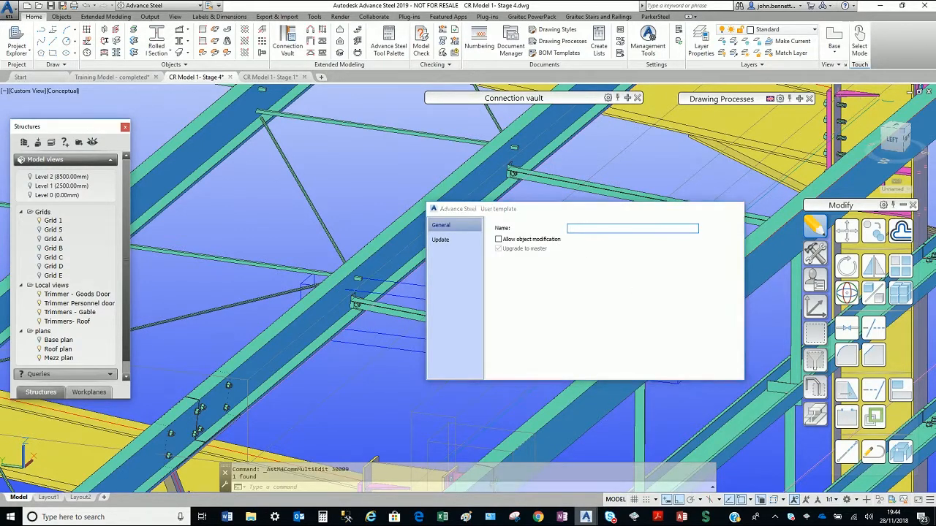
left_click(737, 210)
- Examine the bolted end connections of the eaves struts at the purlin and at the eaves beam
scroll(392, 296, "up", 2)
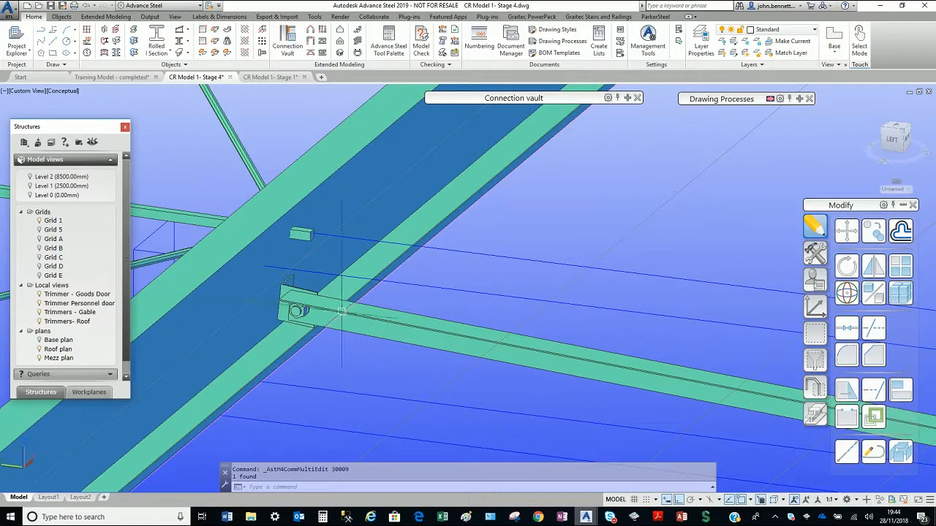
scroll(341, 323, "down", 2)
middle_click_drag(336, 351, 611, 411, "shift")
scroll(657, 285, "up", 2)
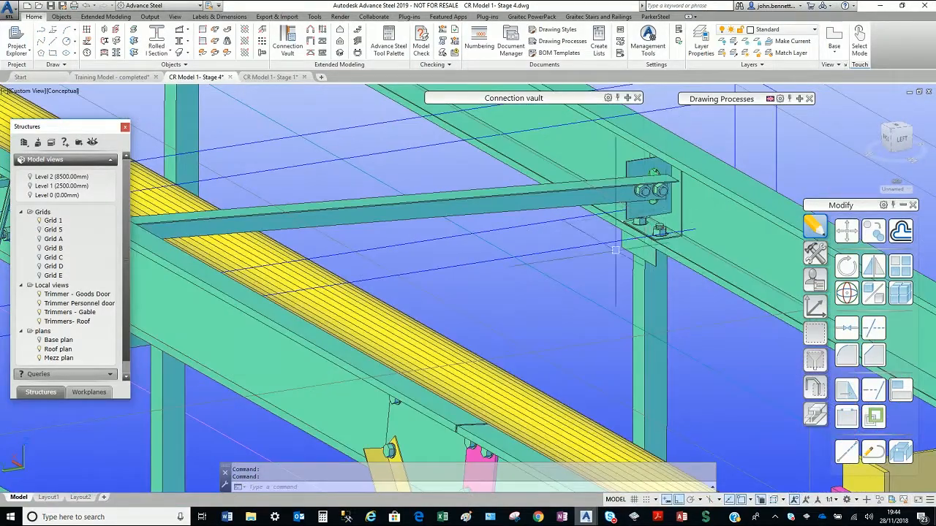
scroll(651, 192, "up", 3)
middle_click_drag(653, 205, 599, 279)
scroll(443, 212, "down", 8)
middle_click_drag(423, 217, 445, 168)
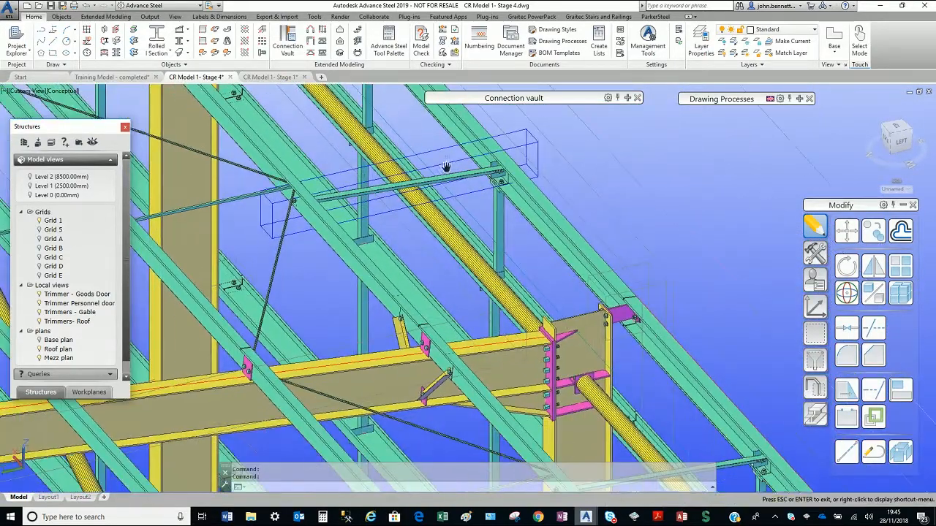
middle_click_drag(746, 465, 613, 338)
scroll(613, 337, "up", 5)
middle_click_drag(556, 336, 656, 265, "shift")
- Open the Thomas Panels Eaves Brace Joints.dwg drawing from the shared ConnectionTemplates folder through the default prototypes file browser
scroll(656, 266, "down", 10)
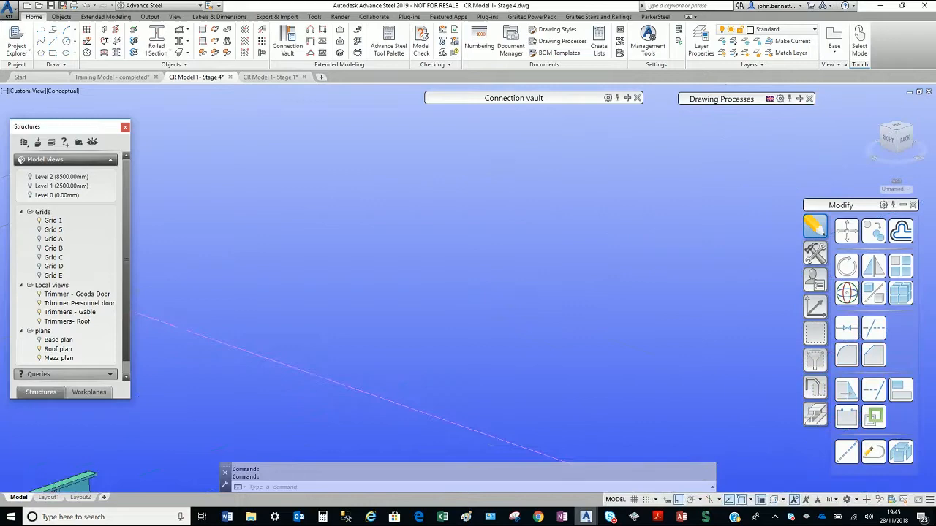
scroll(380, 277, "down", 1)
middle_click_drag(374, 288, 547, 210)
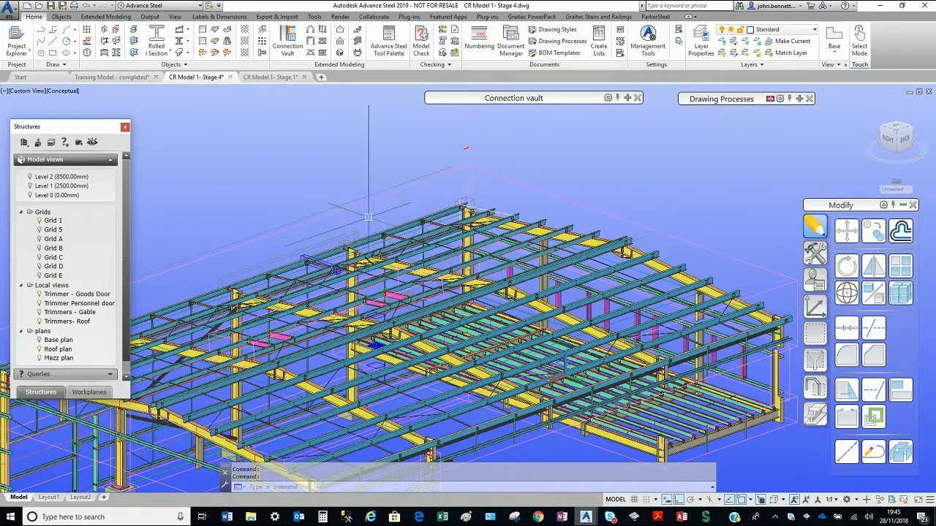
middle_click_drag(312, 221, 495, 300, "shift")
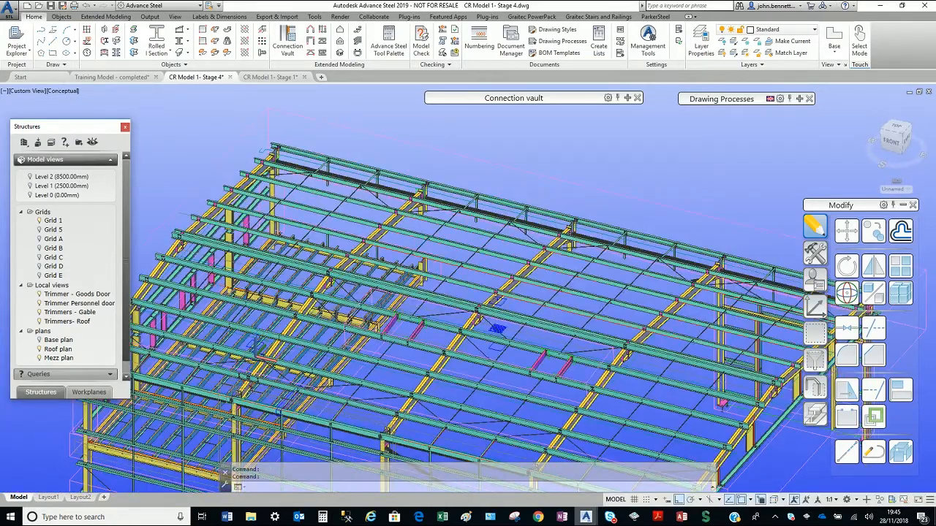
middle_click_drag(223, 302, 285, 301, "shift")
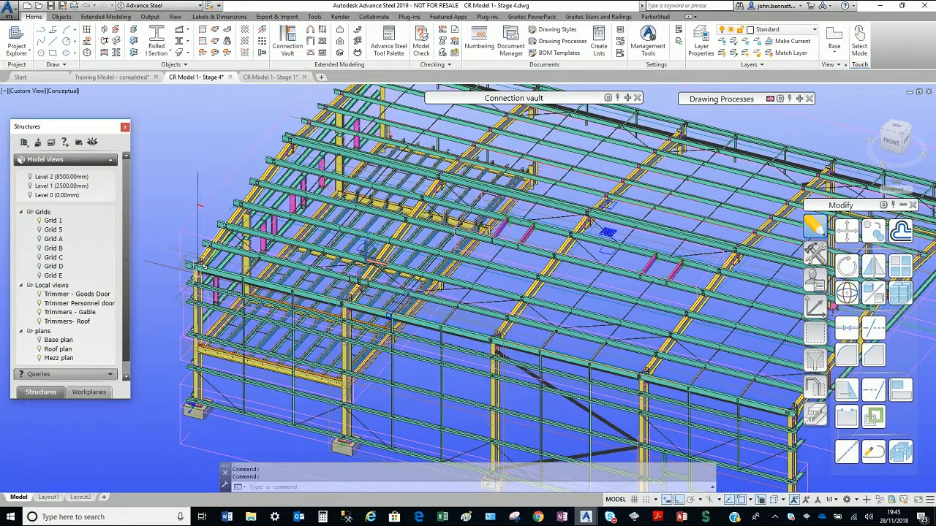
left_click(150, 17)
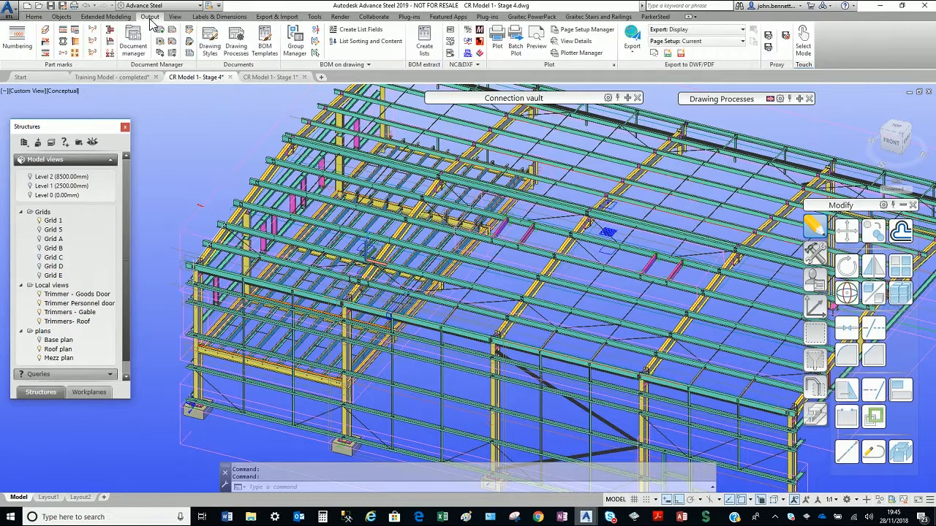
left_click(188, 44)
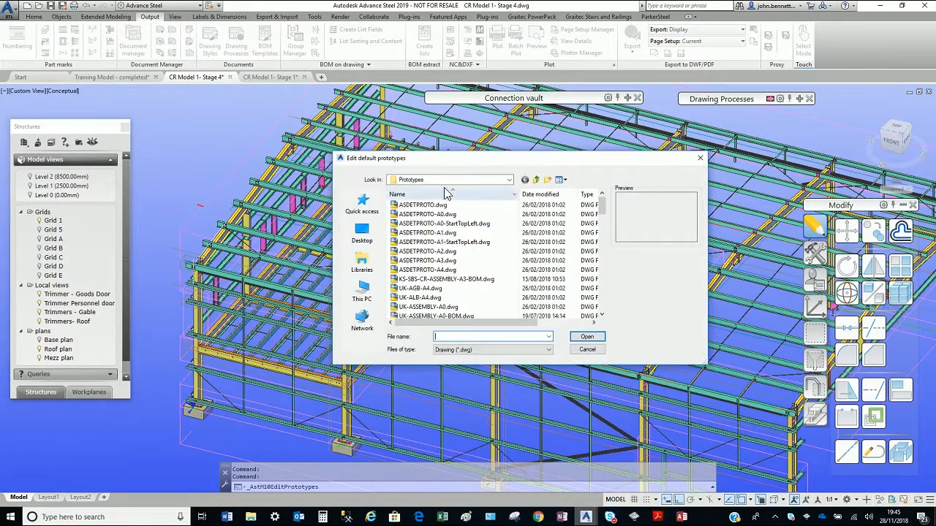
left_click(537, 180)
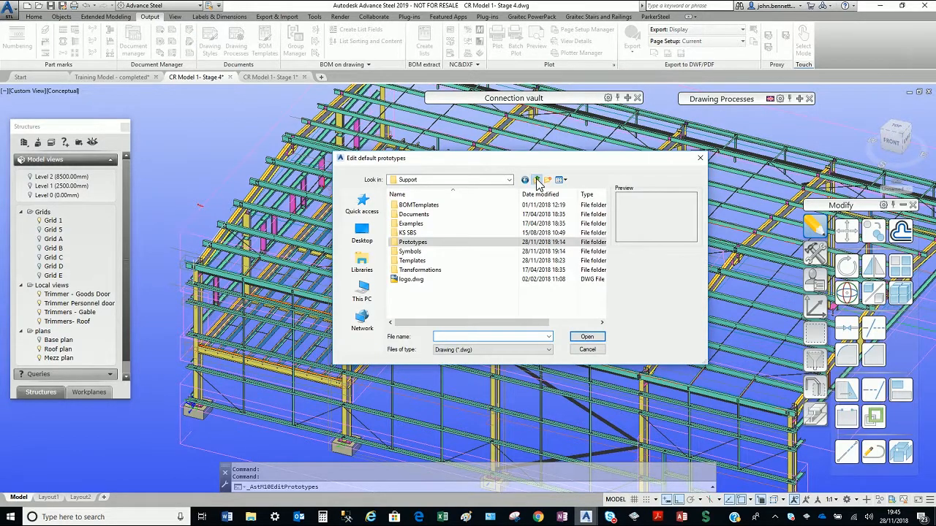
left_click(536, 180)
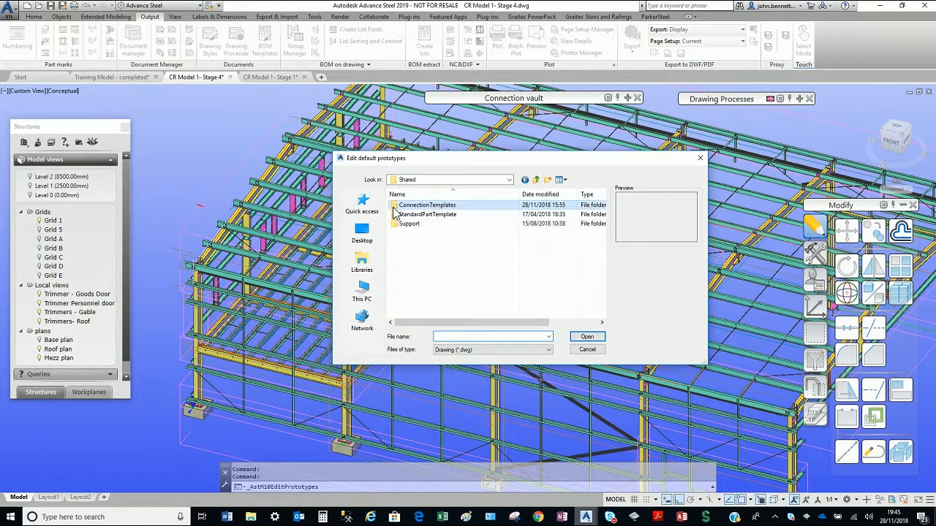
double_click(409, 204)
left_click(410, 251)
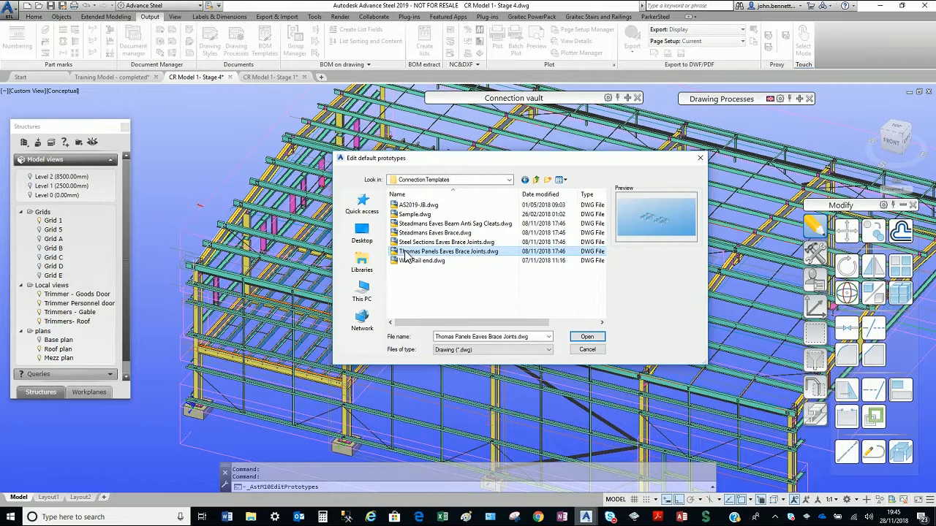
left_click(593, 349)
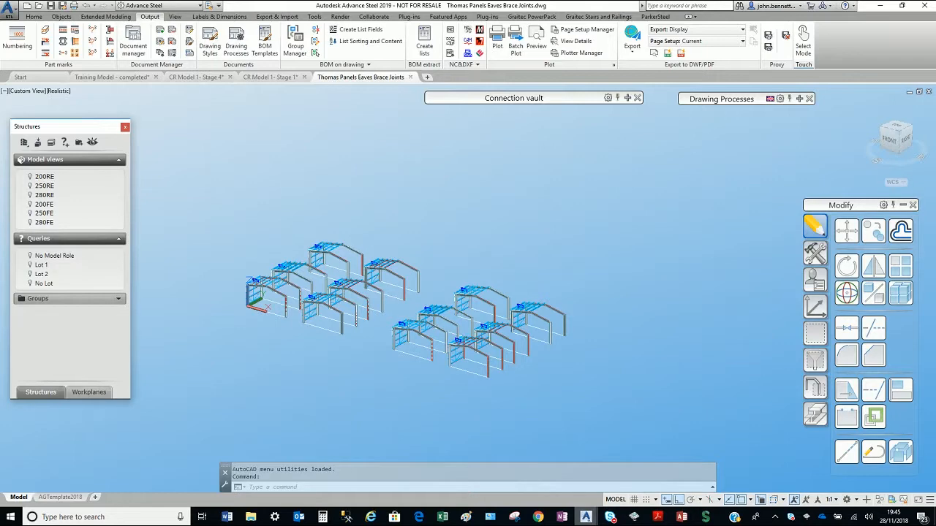
- Examine the bolted eaves brace joint between the eaves beam and the adjacent purlin from both sides
scroll(253, 278, "up", 10)
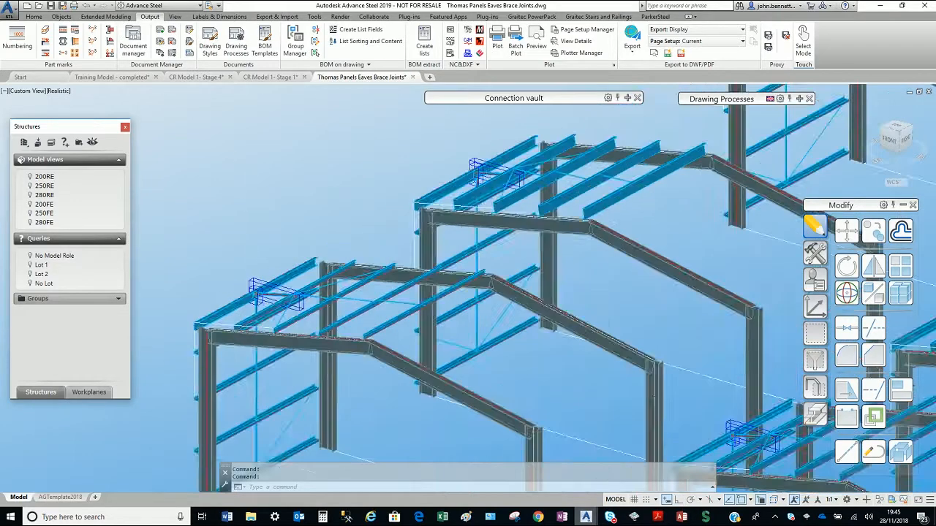
scroll(263, 292, "up", 5)
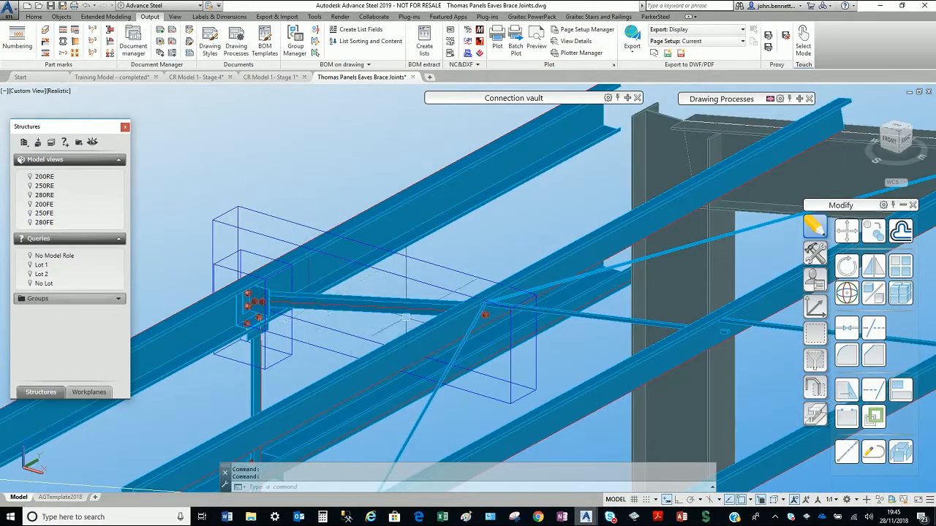
scroll(272, 309, "up", 3)
scroll(281, 301, "down", 3)
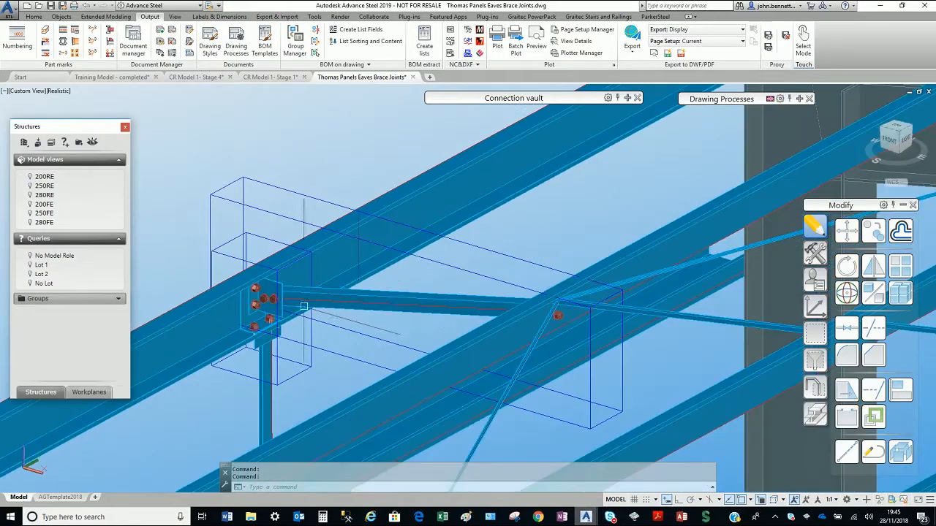
middle_click_drag(281, 301, 278, 269, "shift")
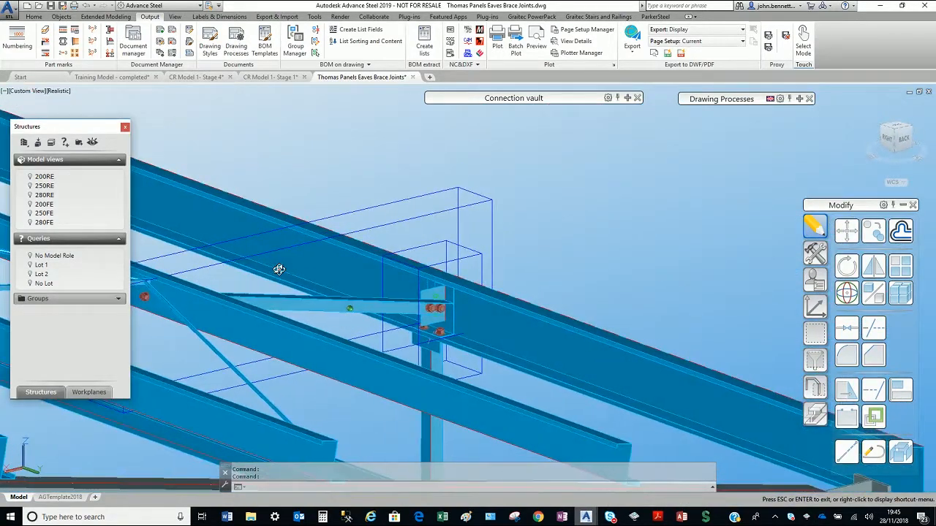
scroll(413, 313, "up", 3)
scroll(402, 316, "down", 4)
scroll(468, 314, "down", 8)
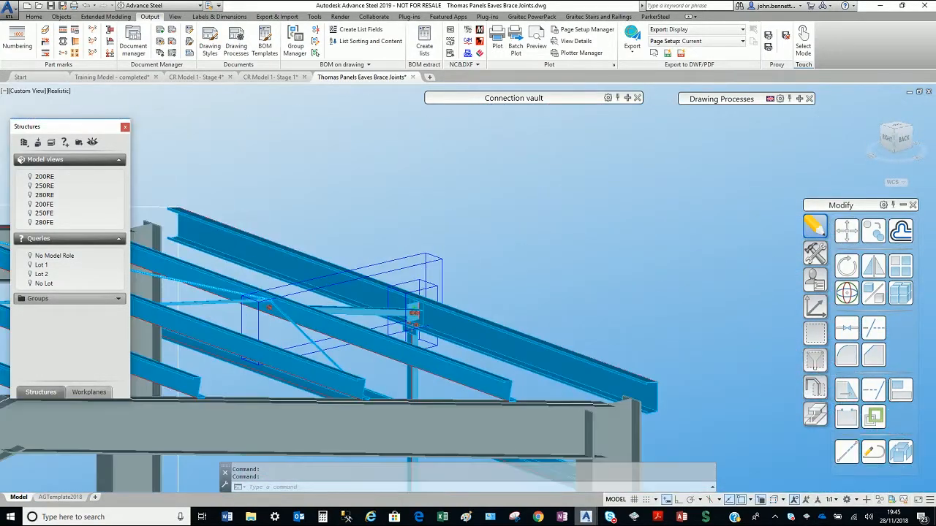
- Review the full set of portal frame variants in the eaves brace template, and close the drawing without saving changes
middle_click_drag(468, 315, 343, 350, "shift")
scroll(293, 359, "down", 2)
middle_click_drag(280, 361, 427, 225)
middle_click_drag(275, 297, 517, 354)
middle_click_drag(310, 313, 388, 369)
middle_click_drag(354, 322, 378, 359)
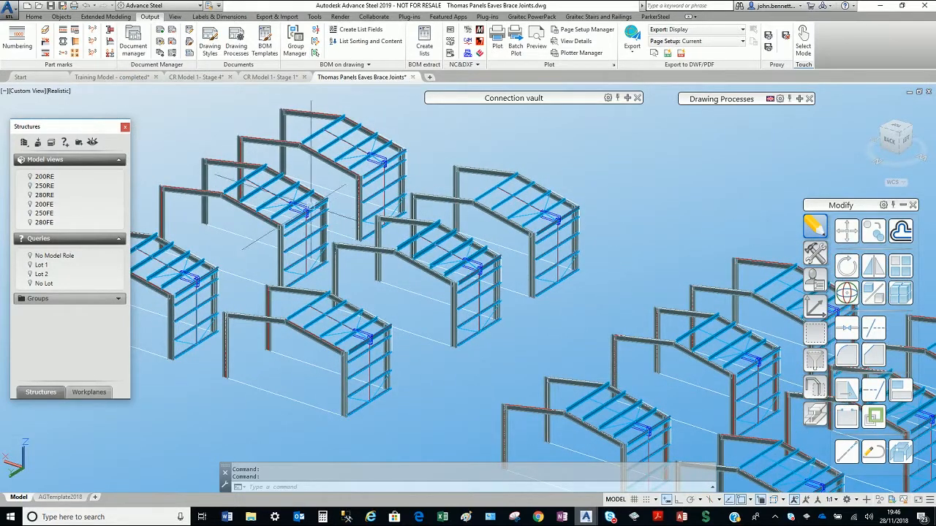
left_click(413, 78)
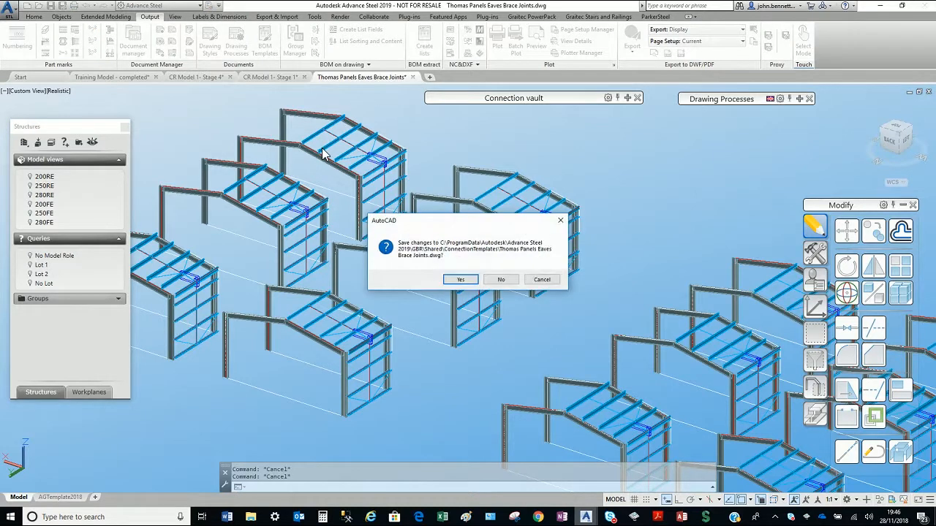
left_click(502, 280)
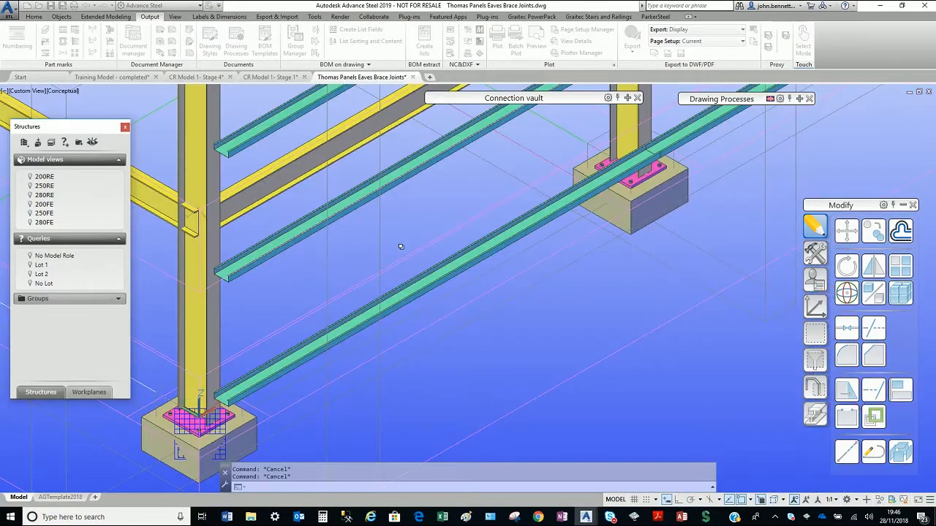
- Look over the structure in CR Model 1- Stage 1 and the roof purlins in CR Model 1- Stage 4
middle_click_drag(403, 251, 392, 339)
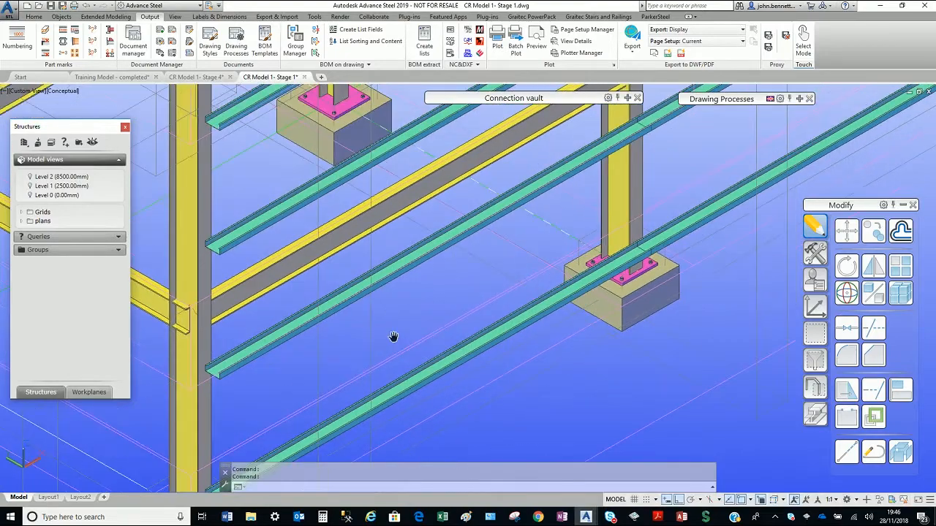
scroll(383, 235, "down", 2)
middle_click_drag(365, 230, 382, 335)
middle_click_drag(365, 280, 439, 363)
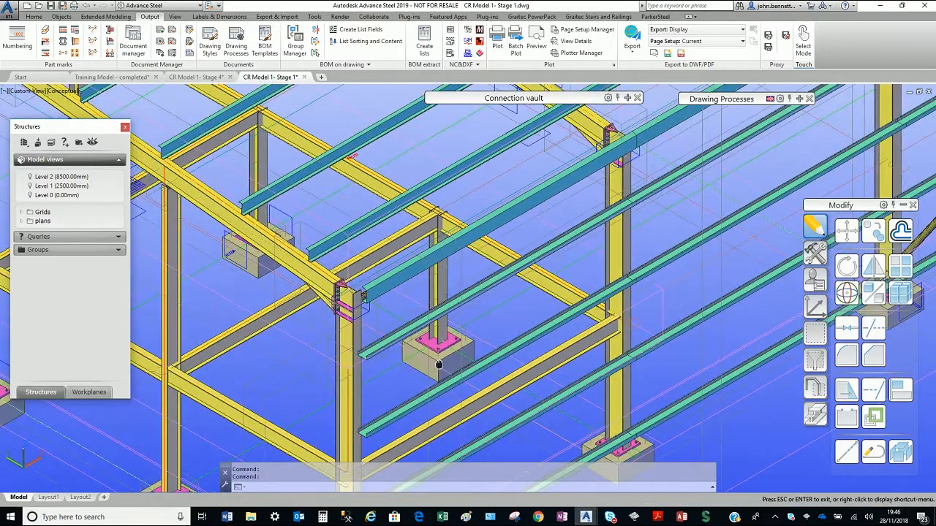
scroll(386, 245, "down", 5)
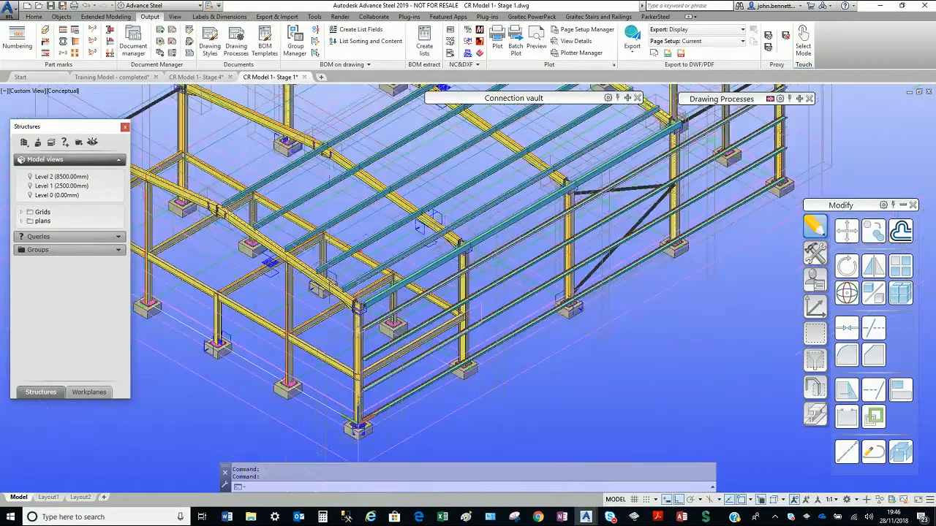
left_click(178, 77)
middle_click_drag(220, 209, 475, 245, "shift")
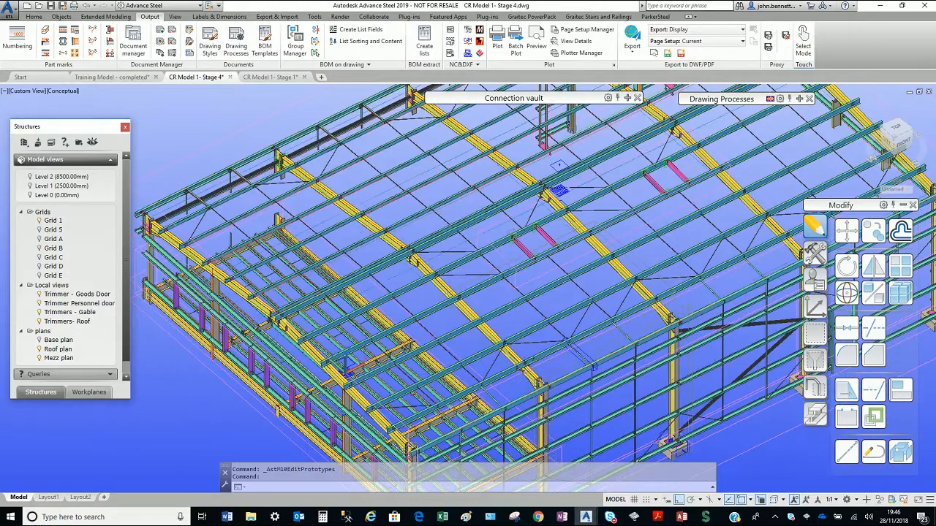
scroll(409, 234, "up", 5)
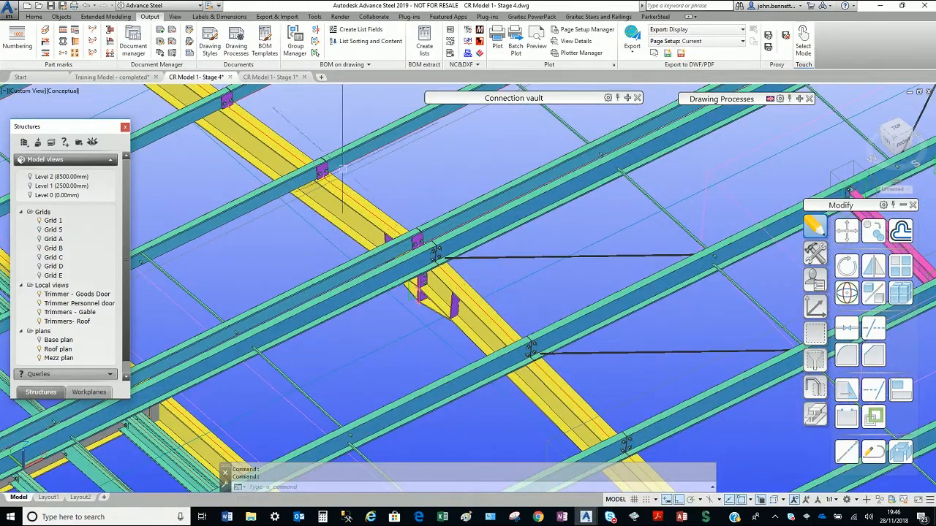
- View the joint properties of the apex tie between the ridge purlins in Training Model - completed, and close them
left_click(128, 77)
middle_click_drag(277, 171, 642, 432, "shift")
middle_click_drag(378, 290, 394, 309)
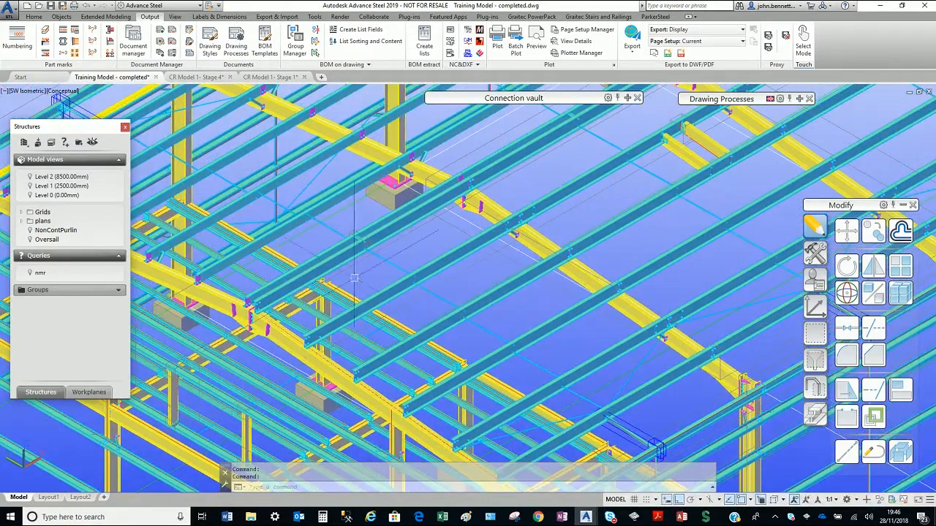
scroll(354, 277, "up", 4)
scroll(369, 257, "up", 3)
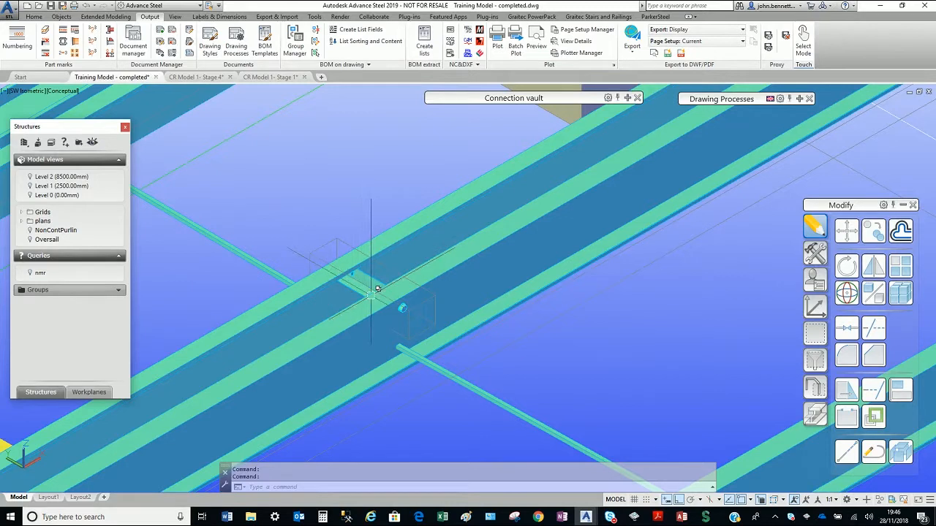
left_click(362, 278)
right_click(338, 204)
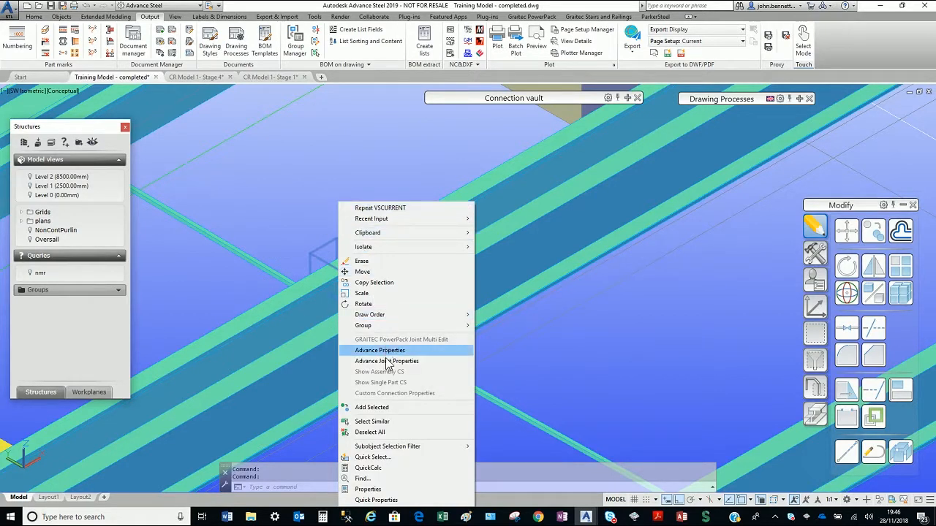
left_click(387, 361)
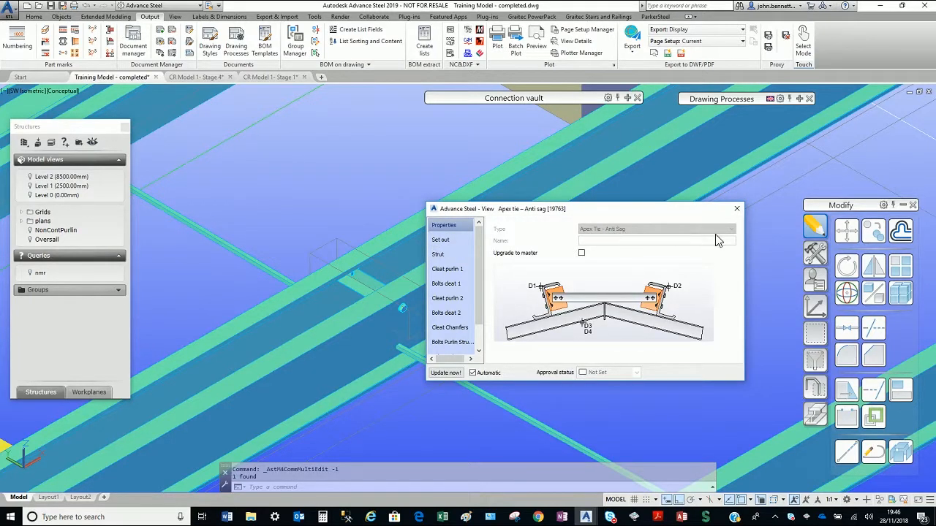
left_click(737, 209)
- Browse the Purlins Cold rolled category of the Connection vault through to the Apex Tie connections, and collapse the vault
scroll(380, 204, "down", 5)
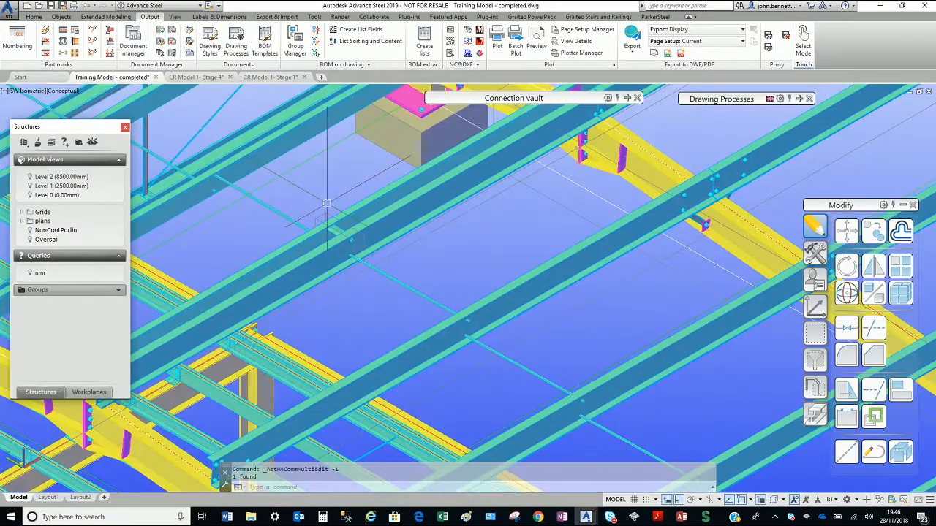
middle_click_drag(380, 204, 221, 351)
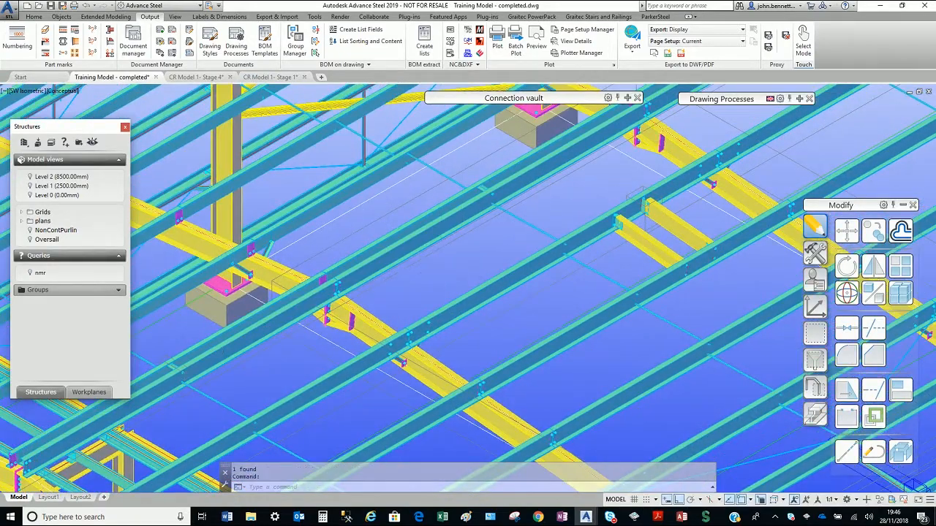
scroll(437, 265, "down", 2)
middle_click_drag(437, 266, 374, 297)
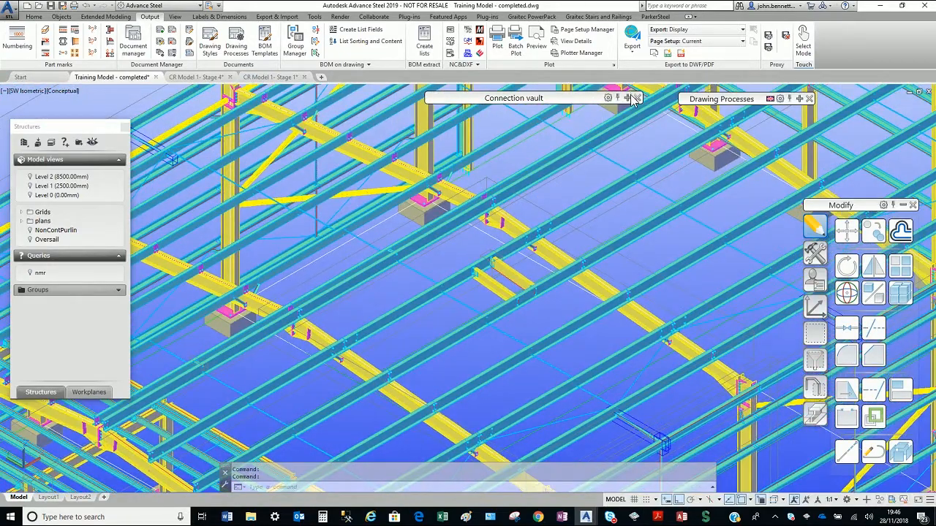
mouse_move(632, 98)
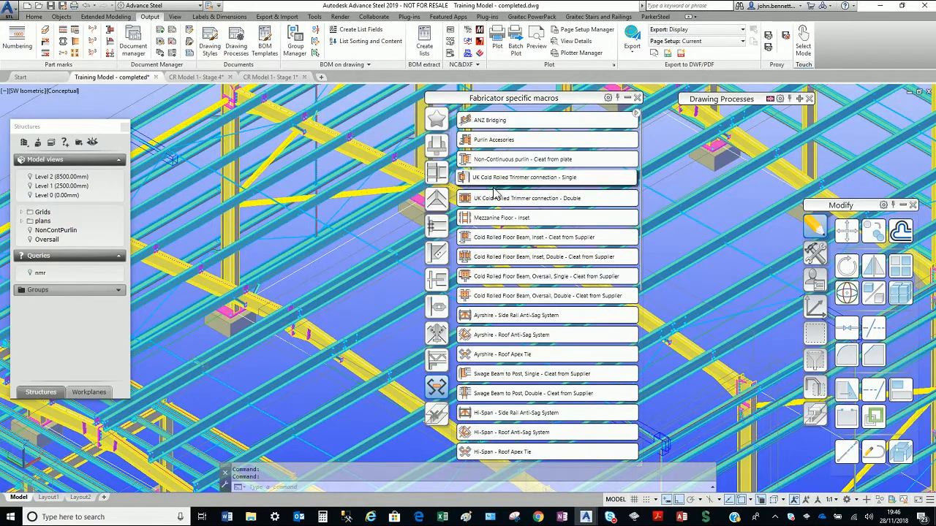
left_click(436, 336)
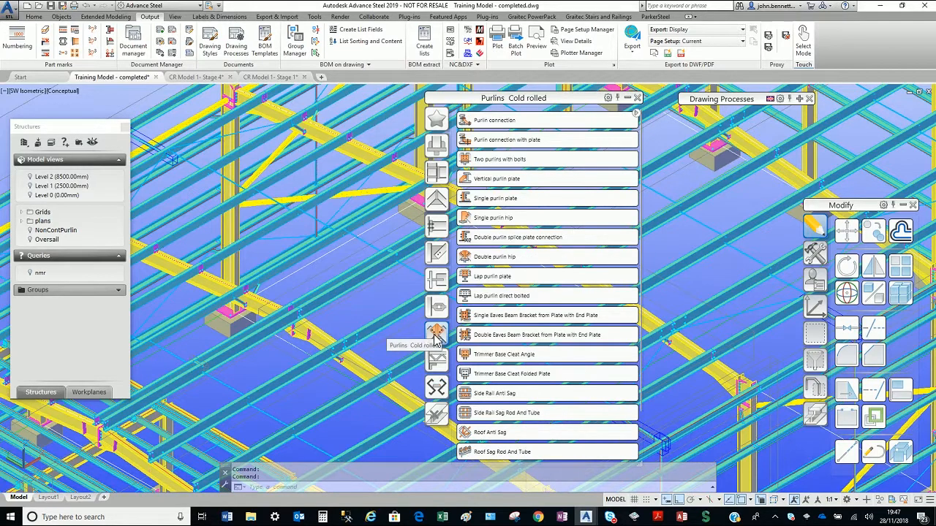
scroll(500, 374, "down", 2)
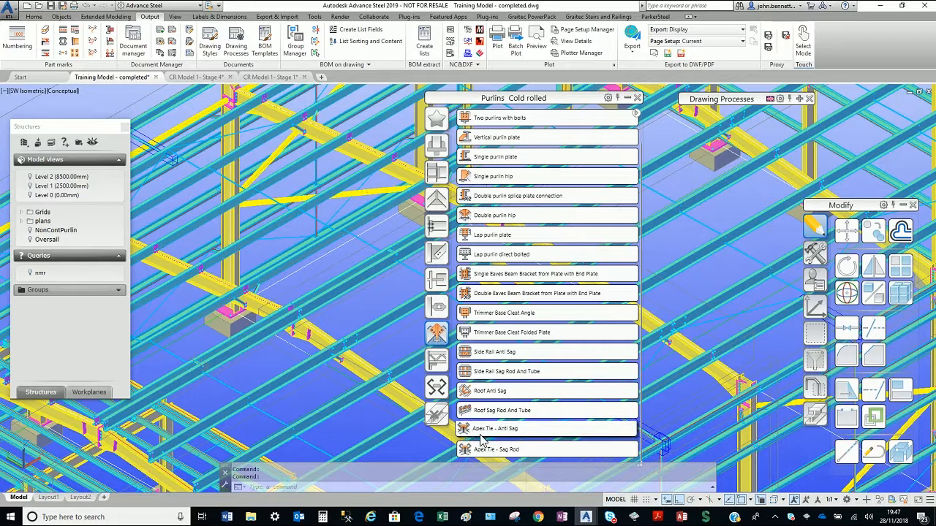
left_click(627, 97)
- Run the Thomas Panels Details cold rolled drawing process on a side rail just below the eaves, with the selection set to Selected Mp
scroll(395, 111, "down", 5)
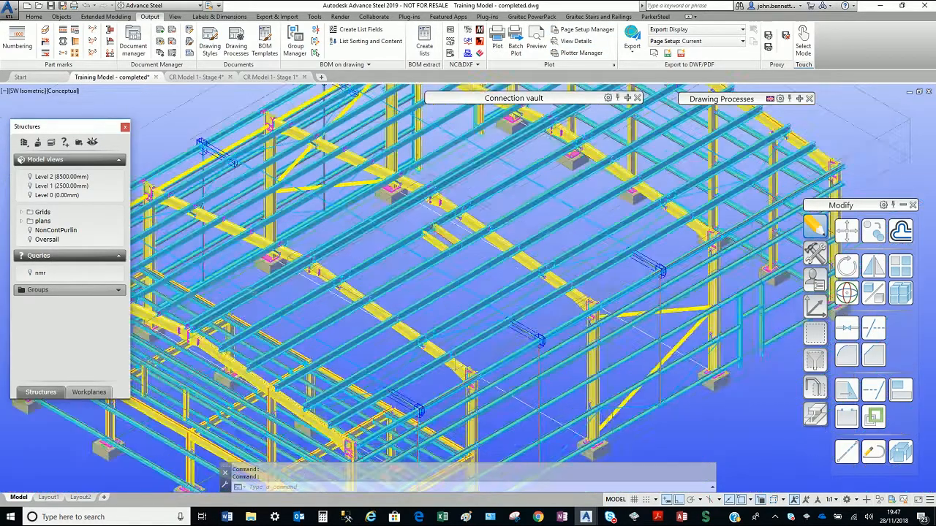
left_click(797, 98)
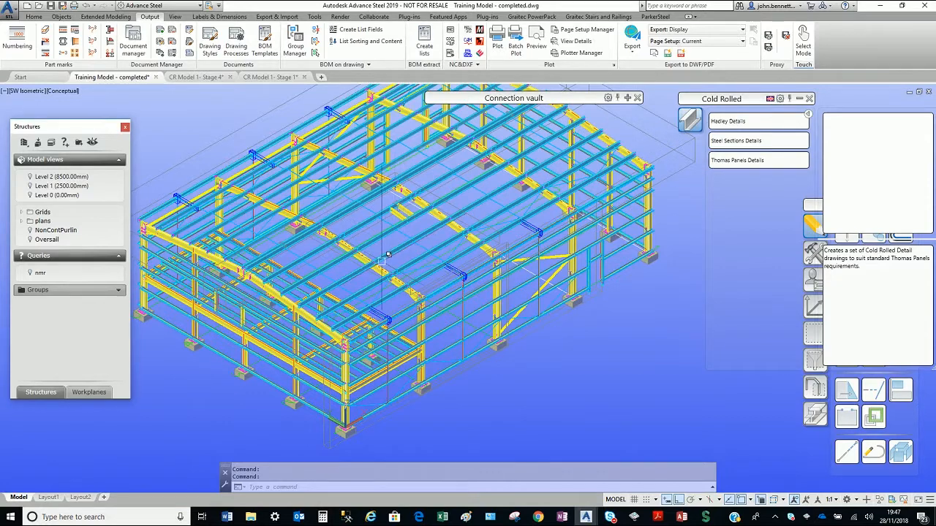
scroll(389, 254, "up", 2)
scroll(463, 340, "up", 4)
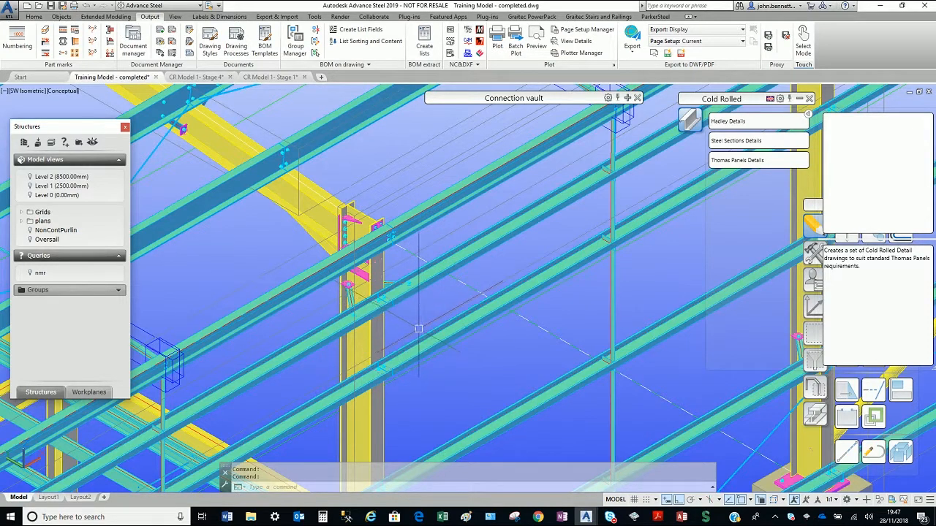
left_click(423, 335)
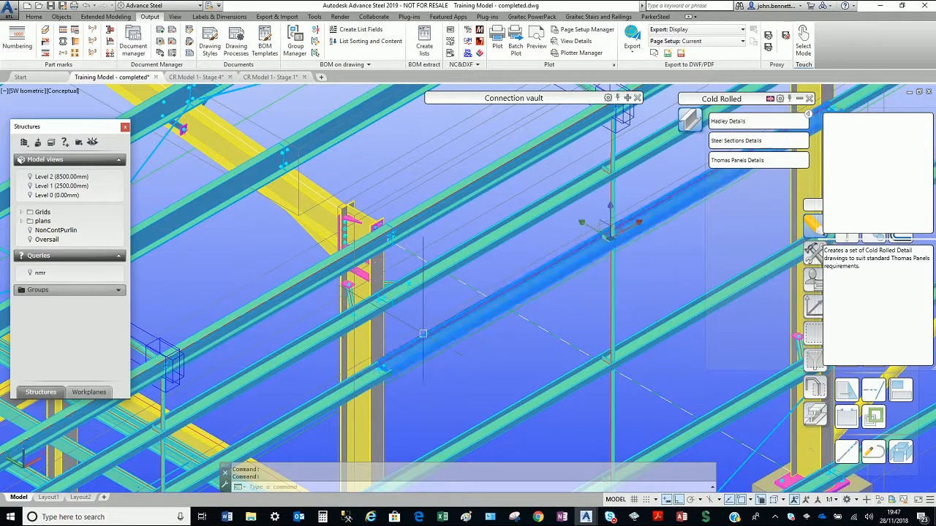
left_click(726, 160)
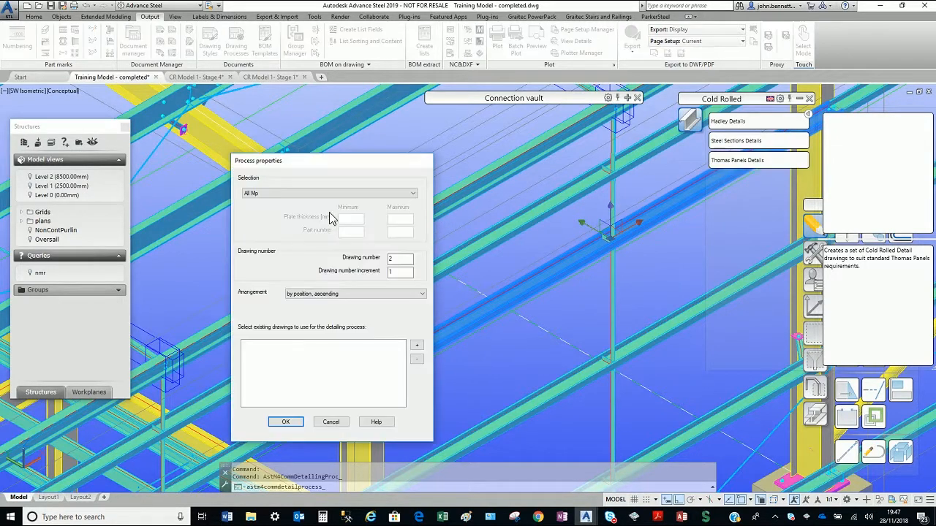
left_click(301, 194)
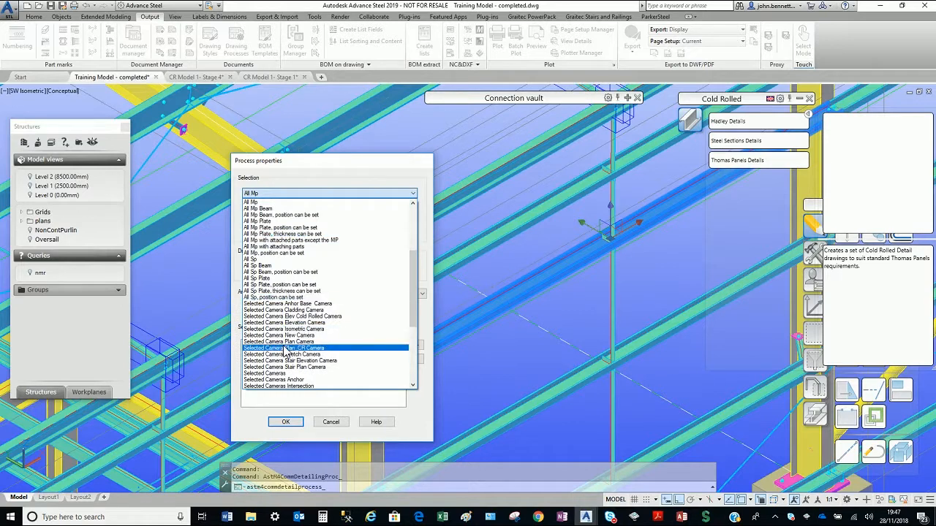
scroll(286, 353, "down", 3)
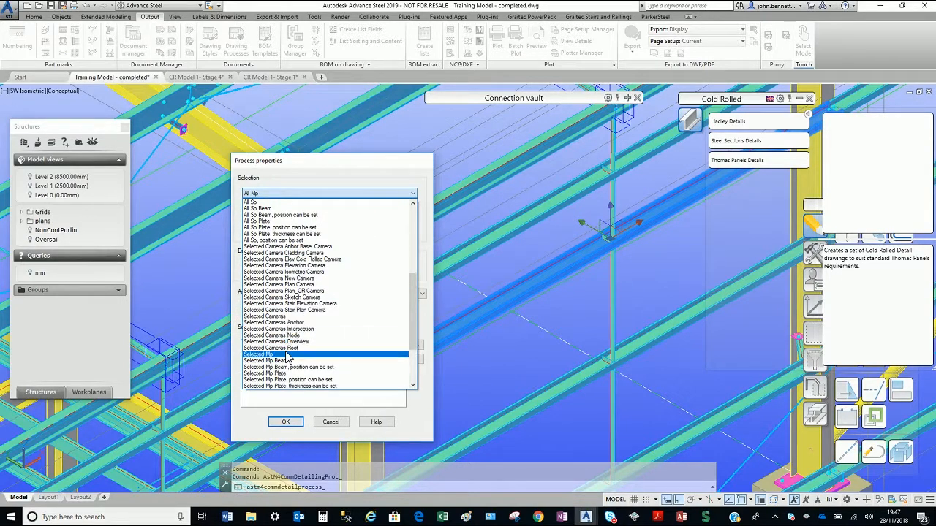
left_click(287, 354)
left_click(286, 423)
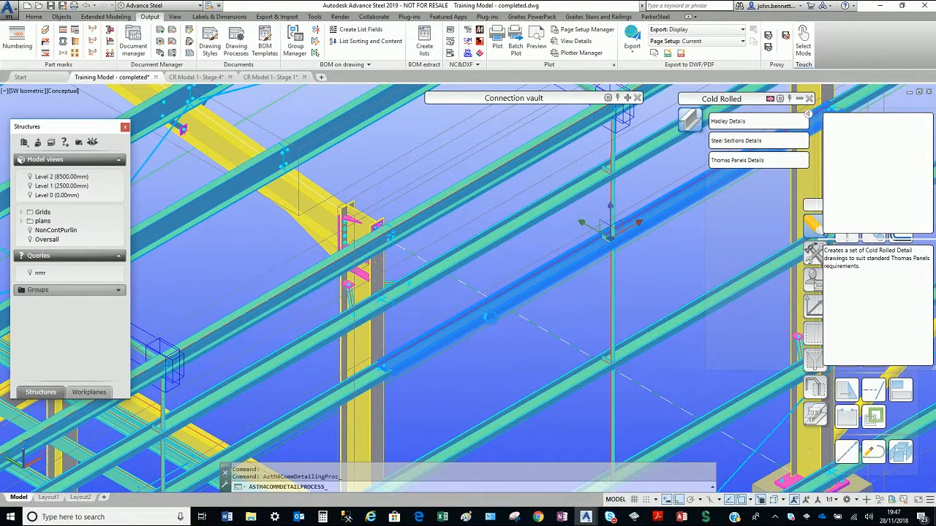
- Open the side rail's A4 detail drawing, look over the whole sheet, and close it without saving changes
right_click(440, 299)
left_click(475, 373)
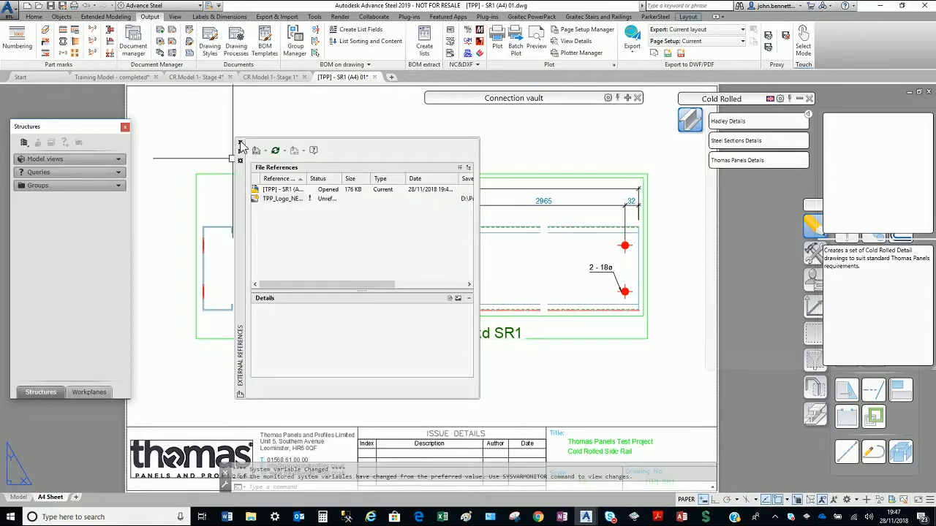
scroll(172, 187, "down", 3)
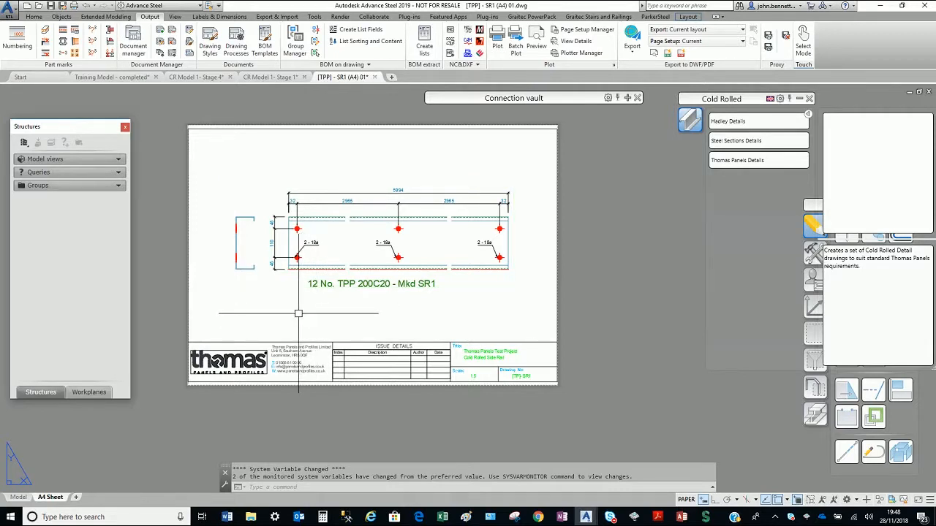
left_click(375, 77)
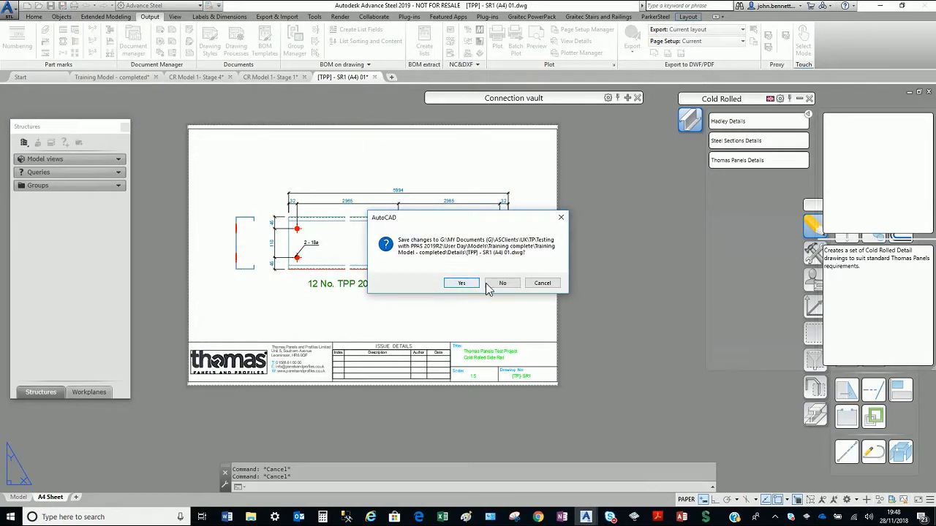
left_click(500, 284)
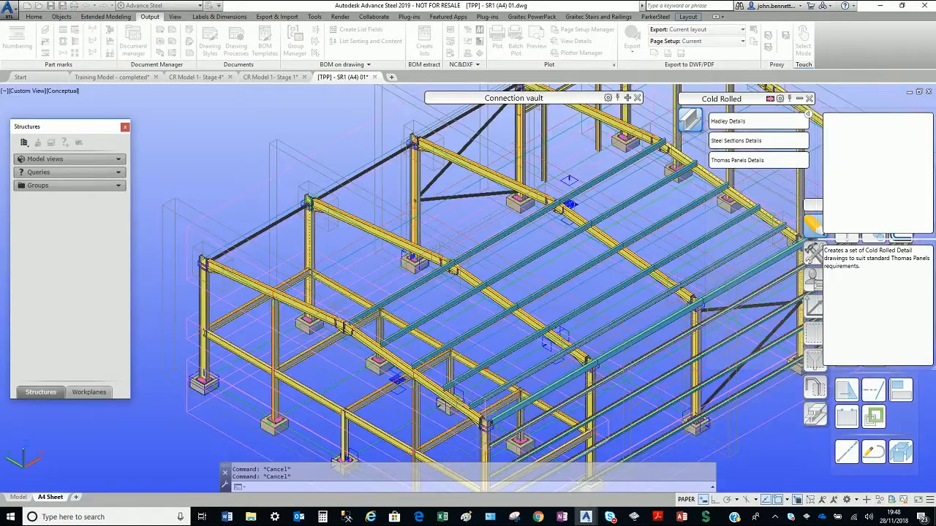
- Toggle the Grid 1 model view in CR Model 1- Stage 4 and look over the displayed parts of the structure
left_click(191, 77)
scroll(278, 196, "down", 4)
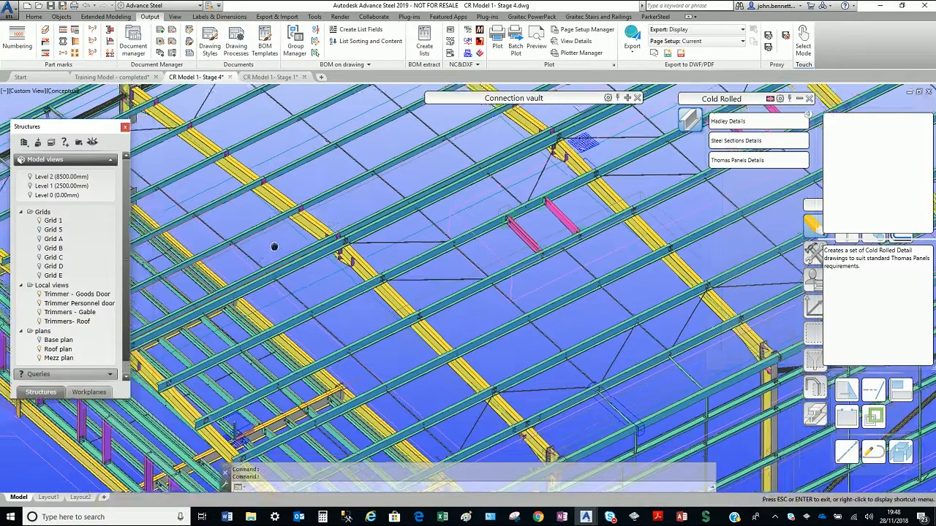
scroll(326, 203, "down", 3)
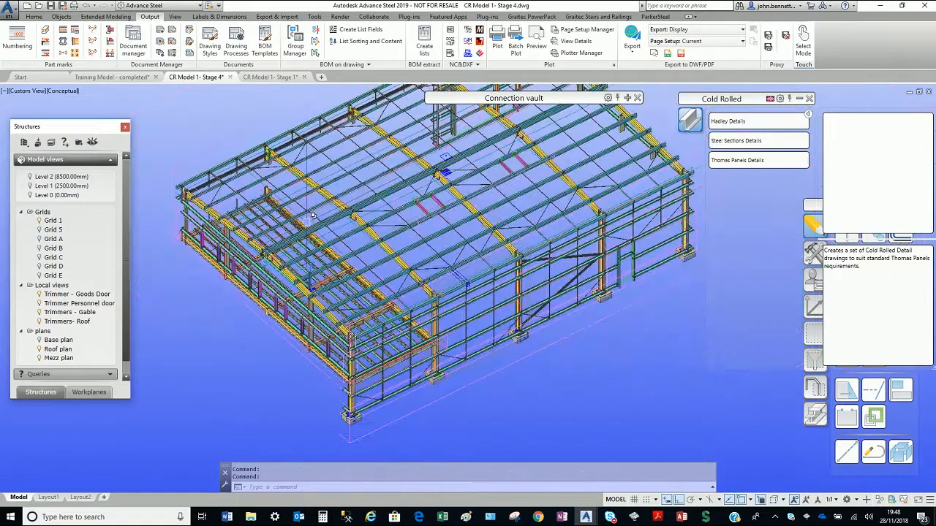
left_click(40, 221)
left_click(41, 220)
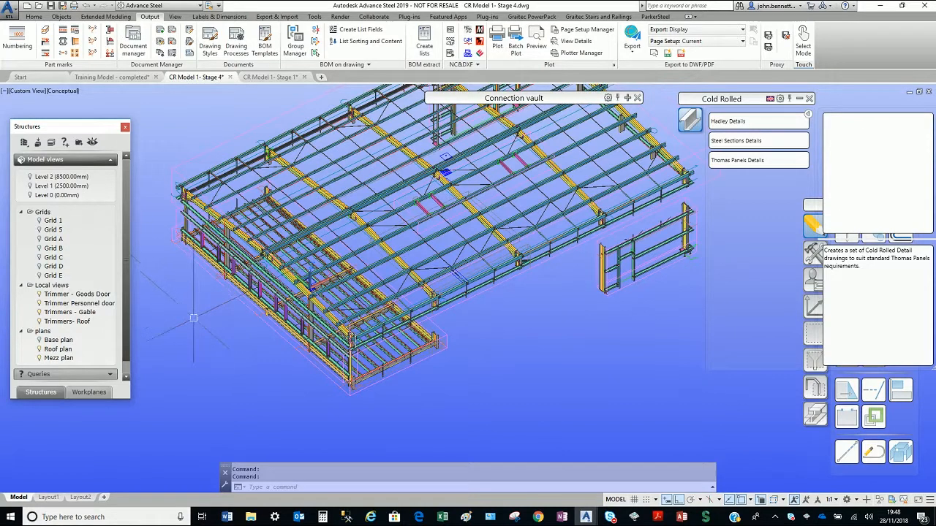
middle_click_drag(197, 322, 223, 348)
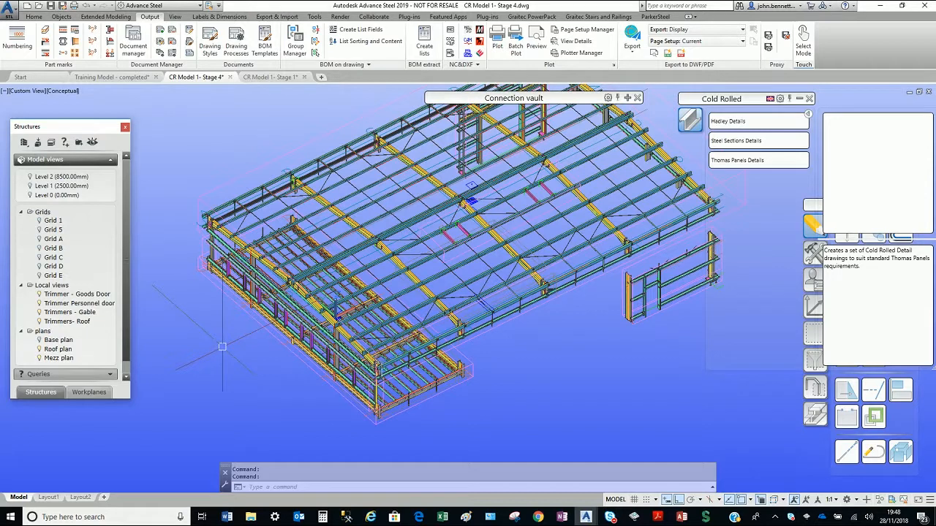